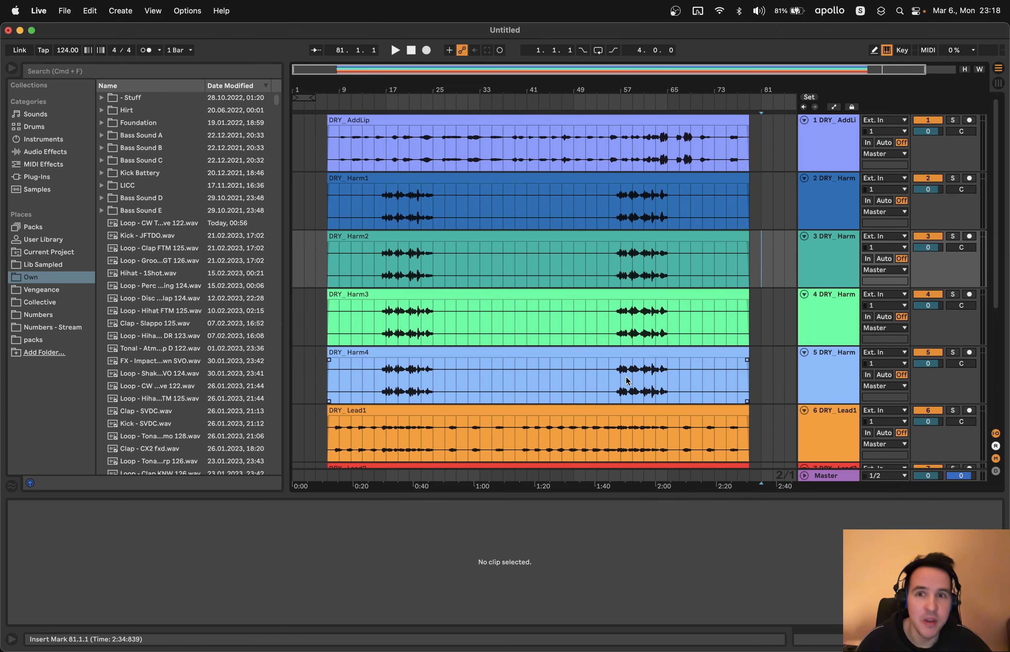
Examine the imported dry vocal clips, comparing the four leads, the four harmonies and the DRY_AddLip take
scroll(530, 268, "down", 5)
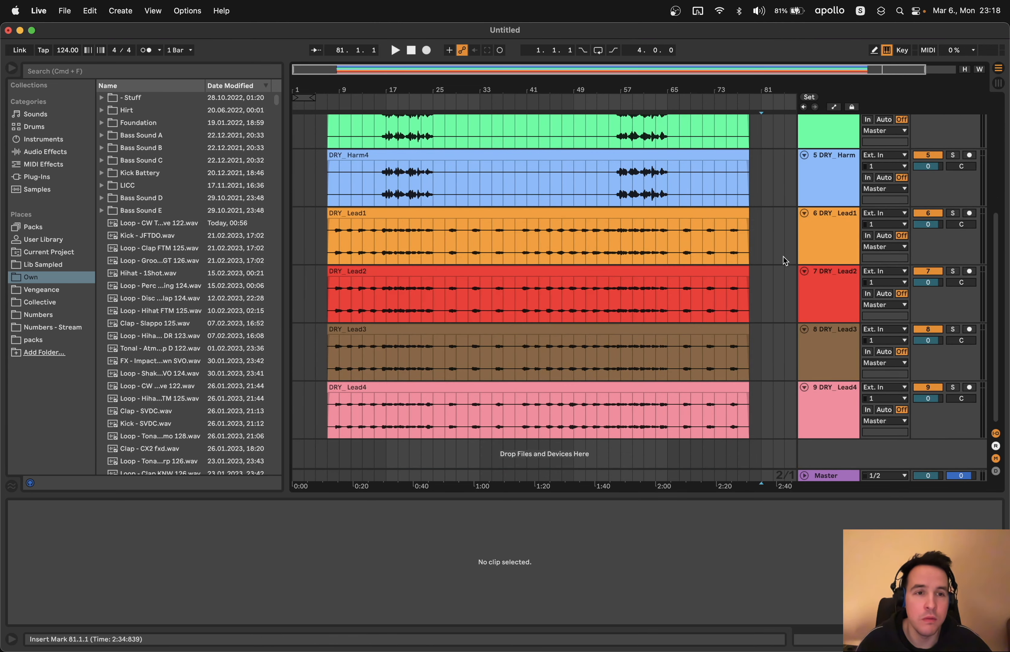
left_click(841, 223)
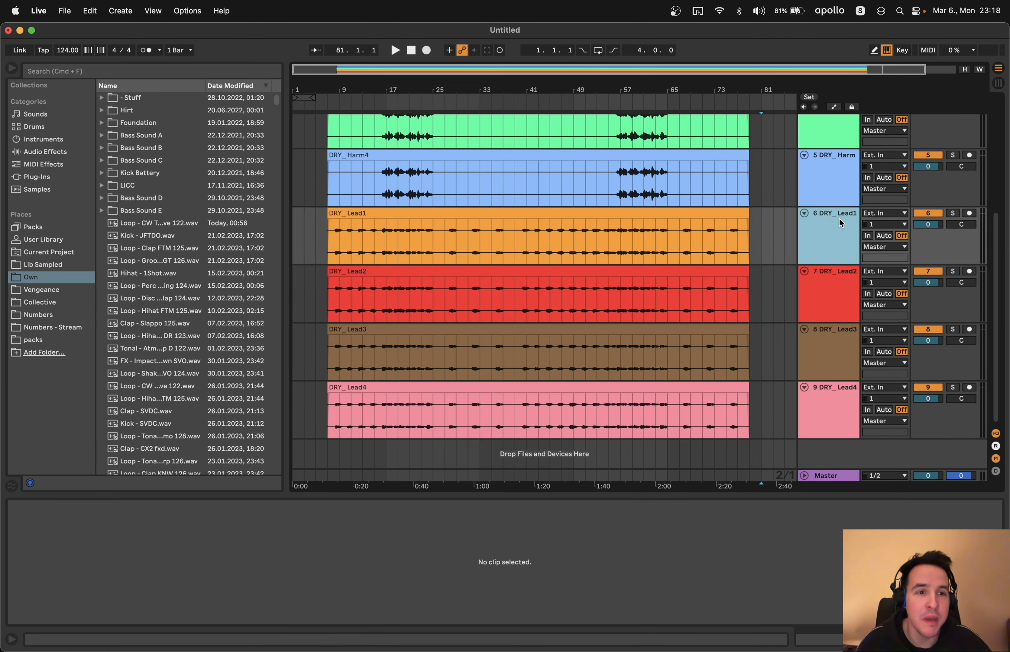
left_click(828, 400, "shift")
left_click(462, 215)
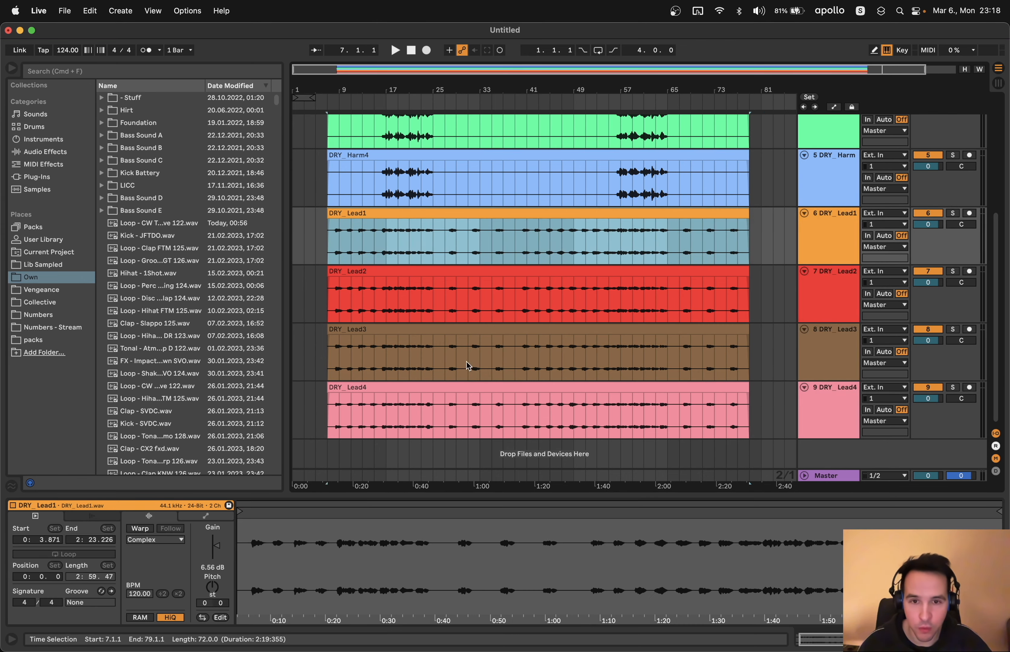
left_click(467, 387, "shift")
scroll(444, 410, "up", 5)
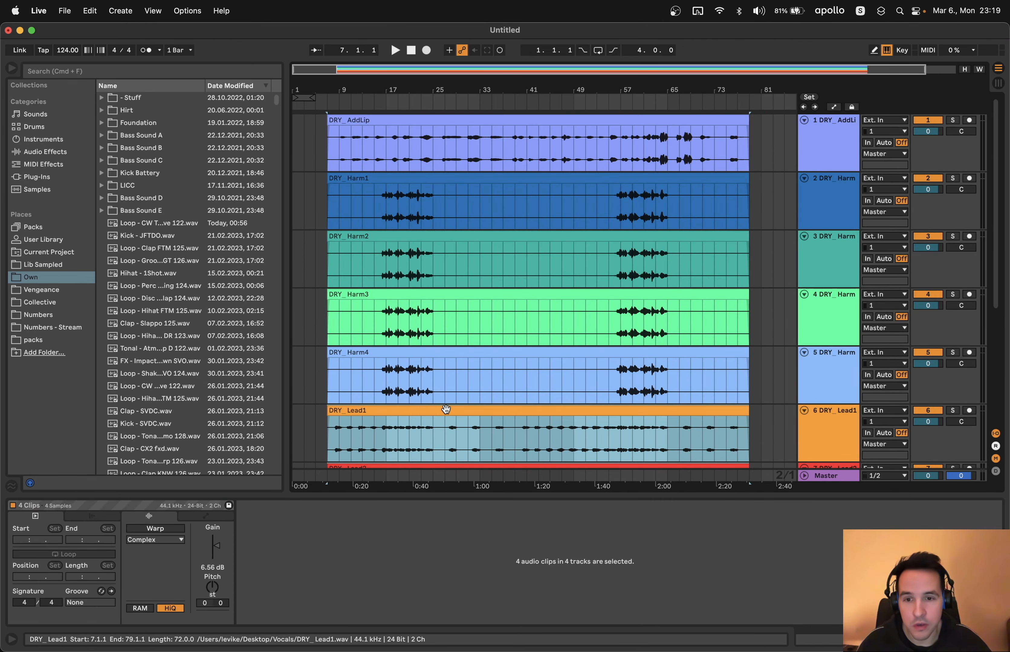
left_click(391, 226)
scroll(602, 183, "down", 2)
scroll(601, 182, "up", 3)
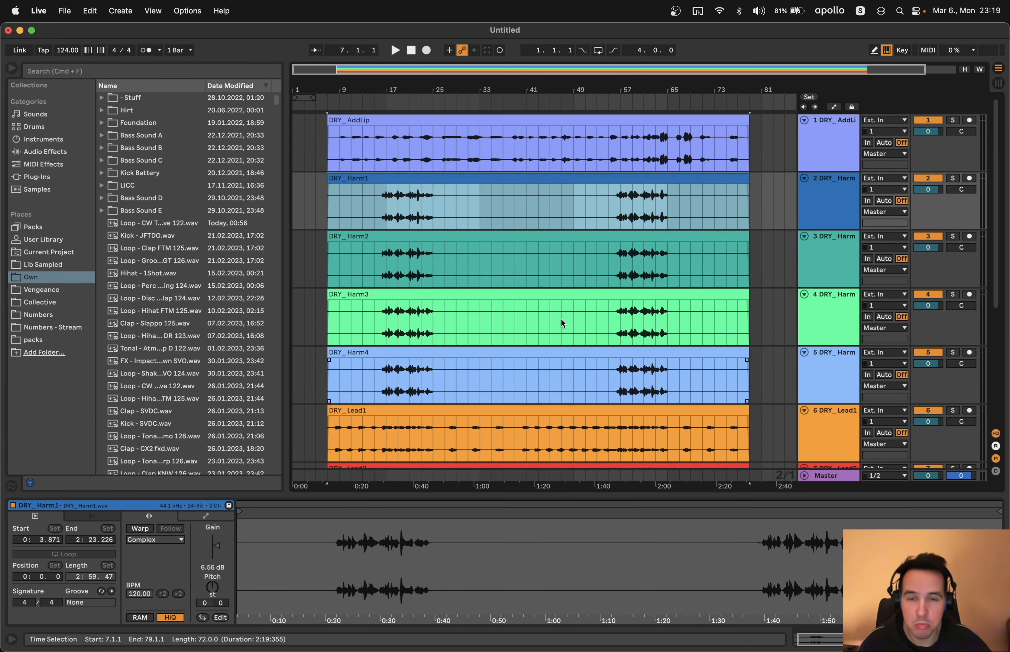
scroll(492, 378, "down", 7)
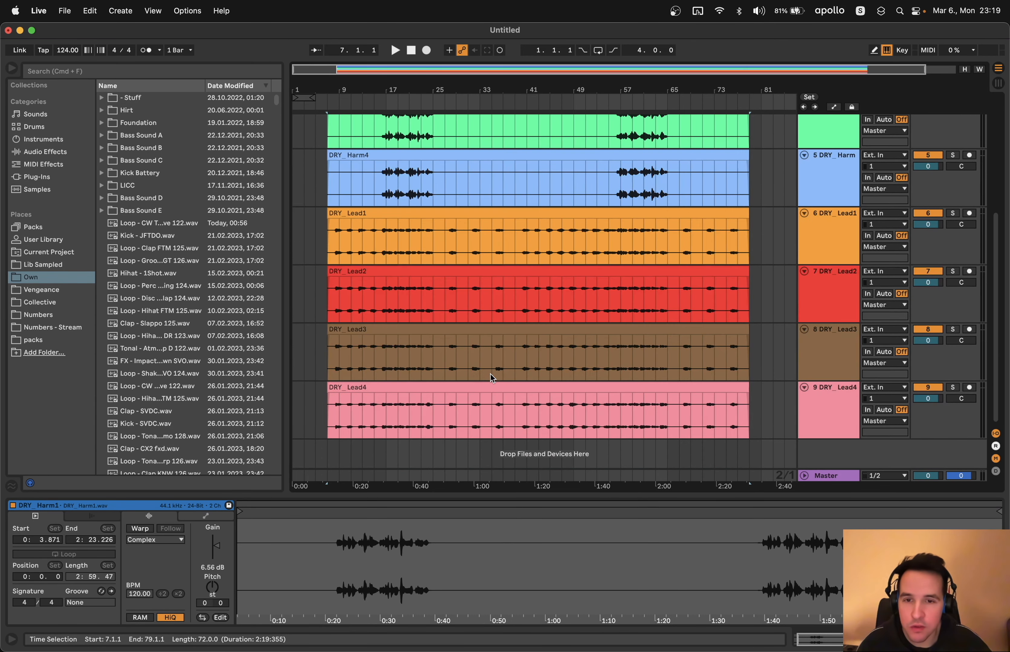
left_click(424, 213)
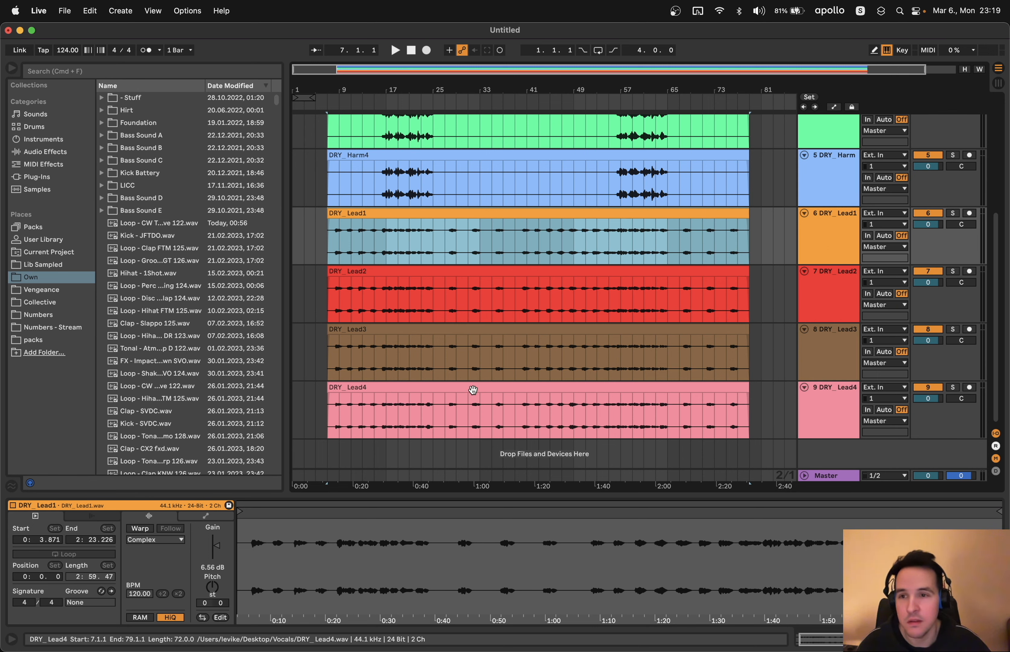
scroll(469, 389, "up", 5)
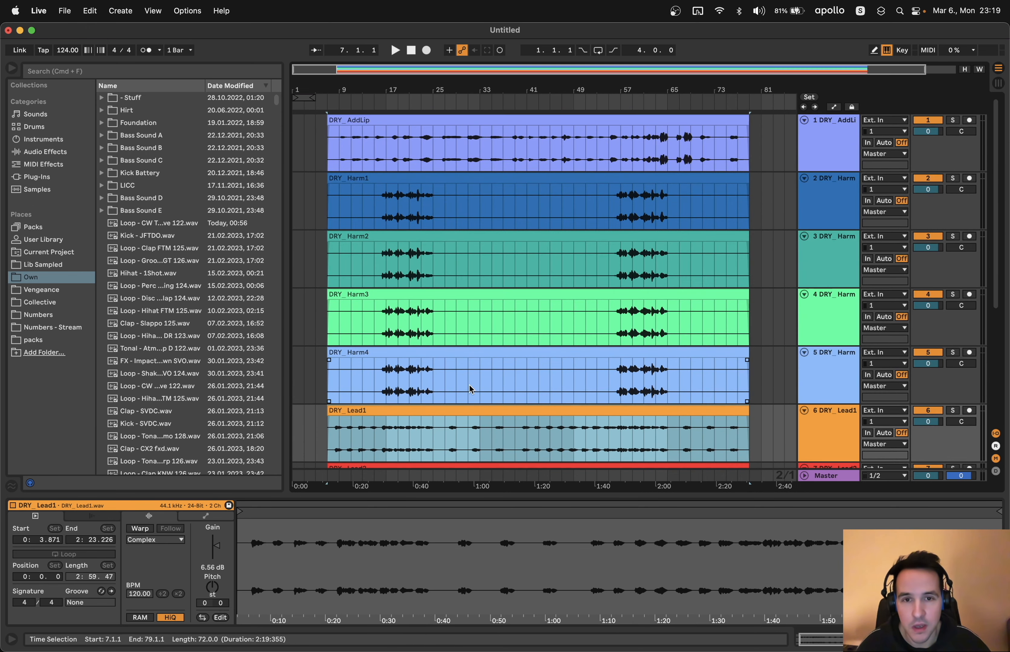
left_click(459, 356)
left_click(692, 137)
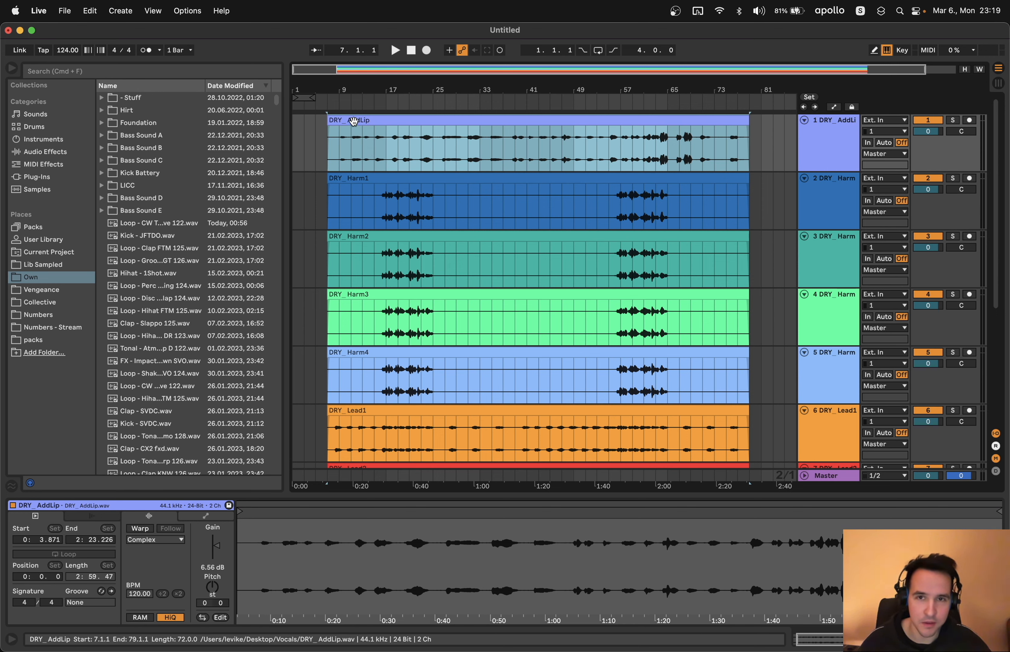
Rename the DRY_AddLip clip on the first track as Adlibs
left_click(354, 123)
right_click(354, 122)
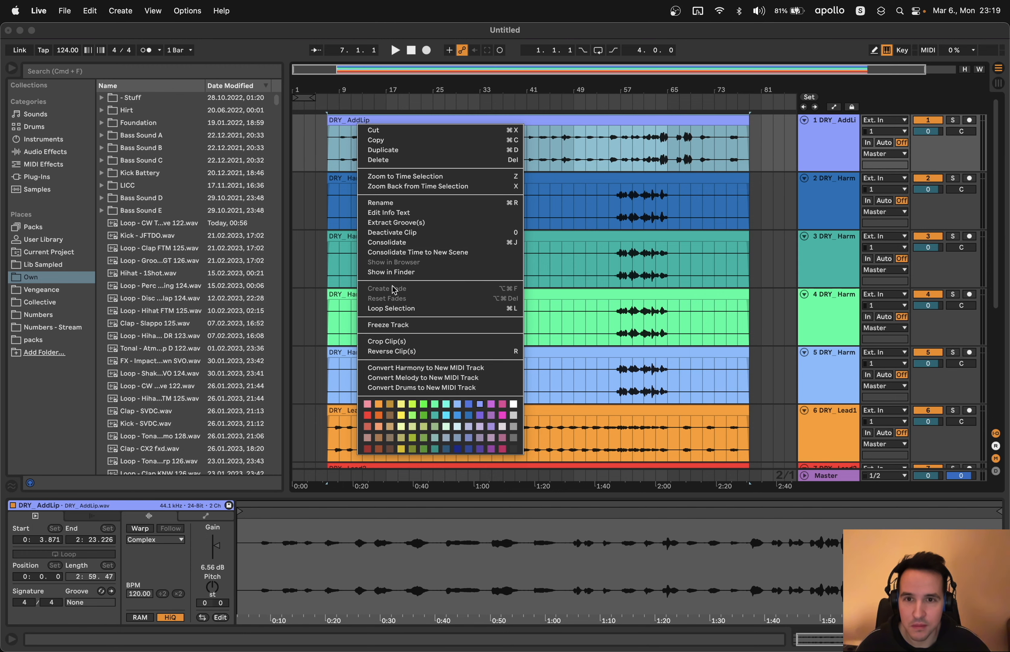
left_click(392, 205)
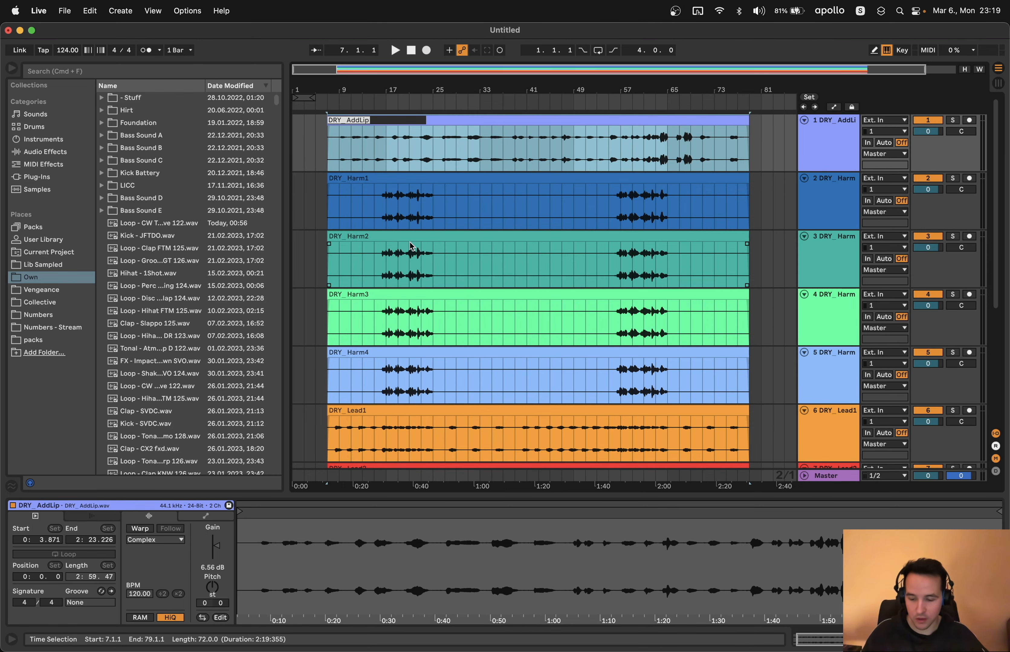
type("Ad")
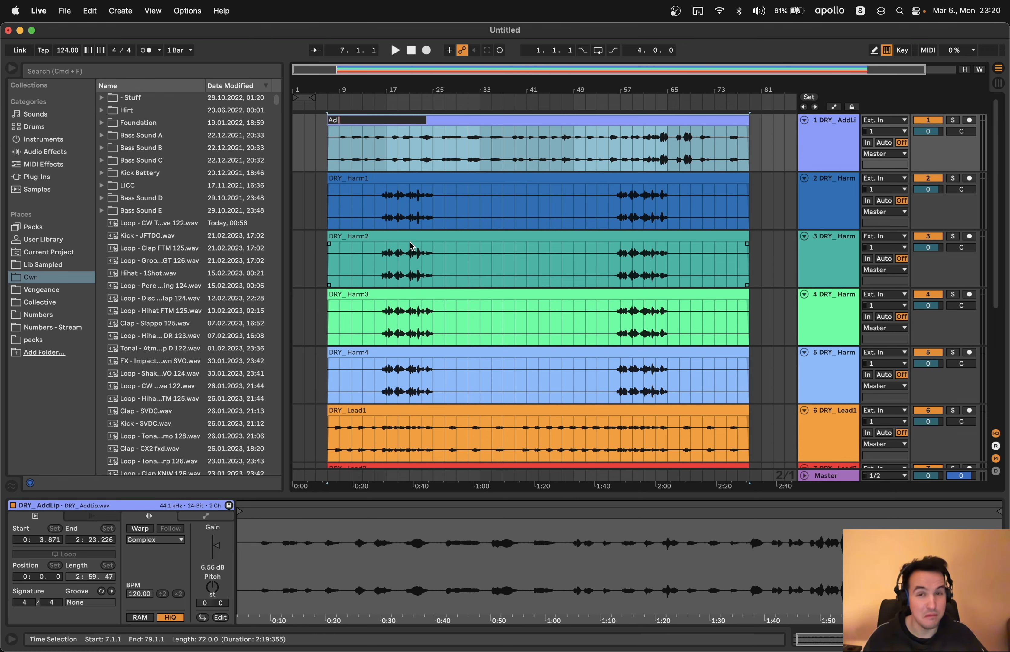
type(" Libitum")
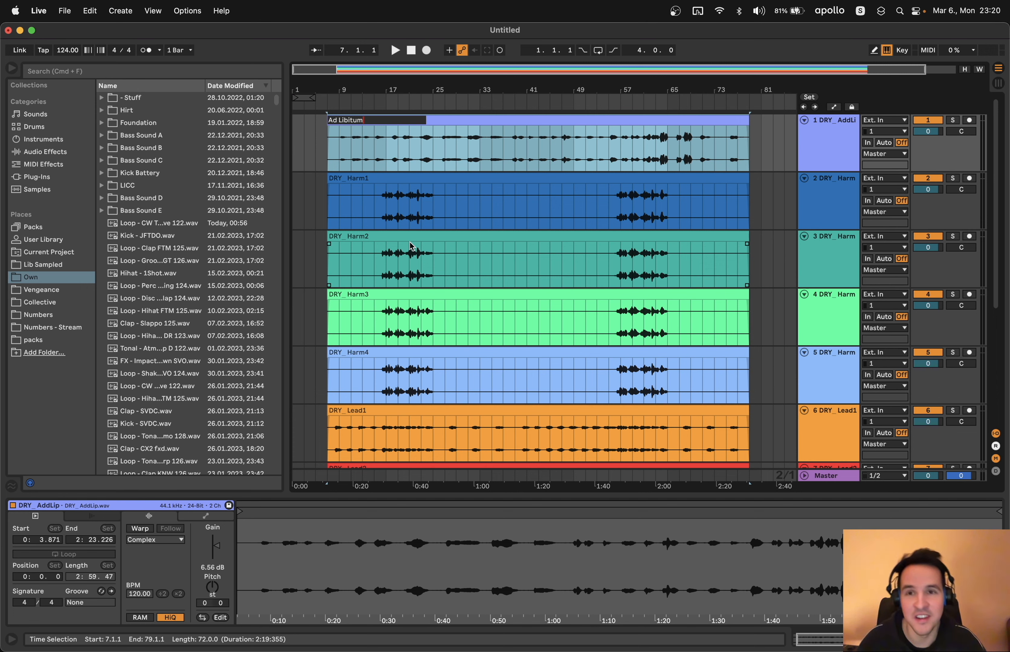
key("BackSpace")
key("BackSpace")
key("BackSpace")
key("BackSpace")
key("BackSpace")
key("BackSpace")
key("BackSpace")
key("BackSpace")
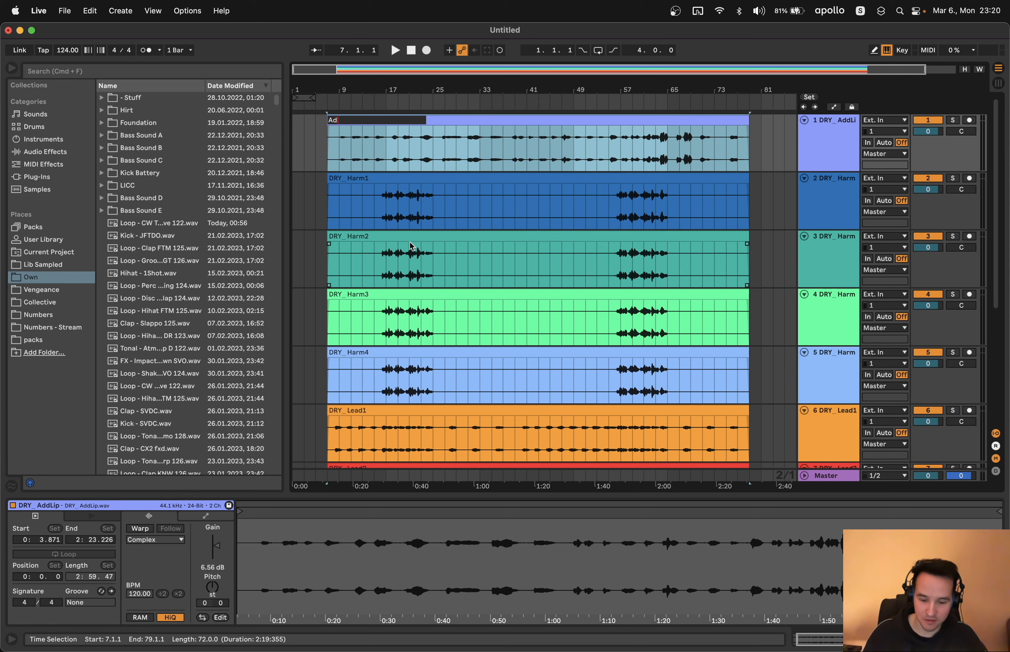
type("libs")
key("Return")
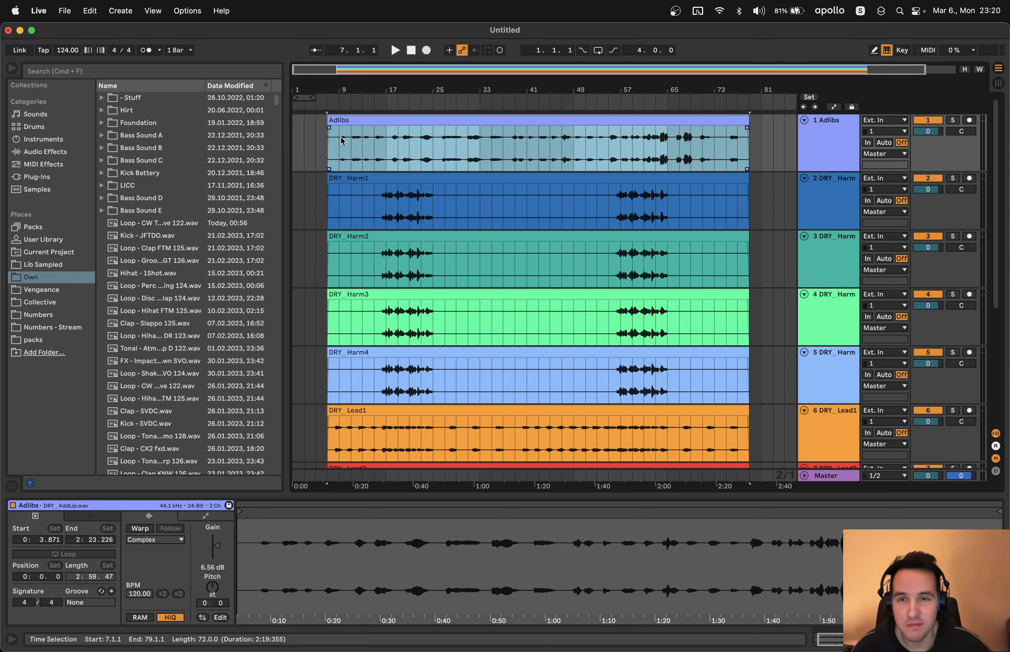
Delete the silent opening from bar 7 to bar 8 in the four lead clips, DRY_Lead1 through DRY_Lead4
scroll(363, 245, "down", 5)
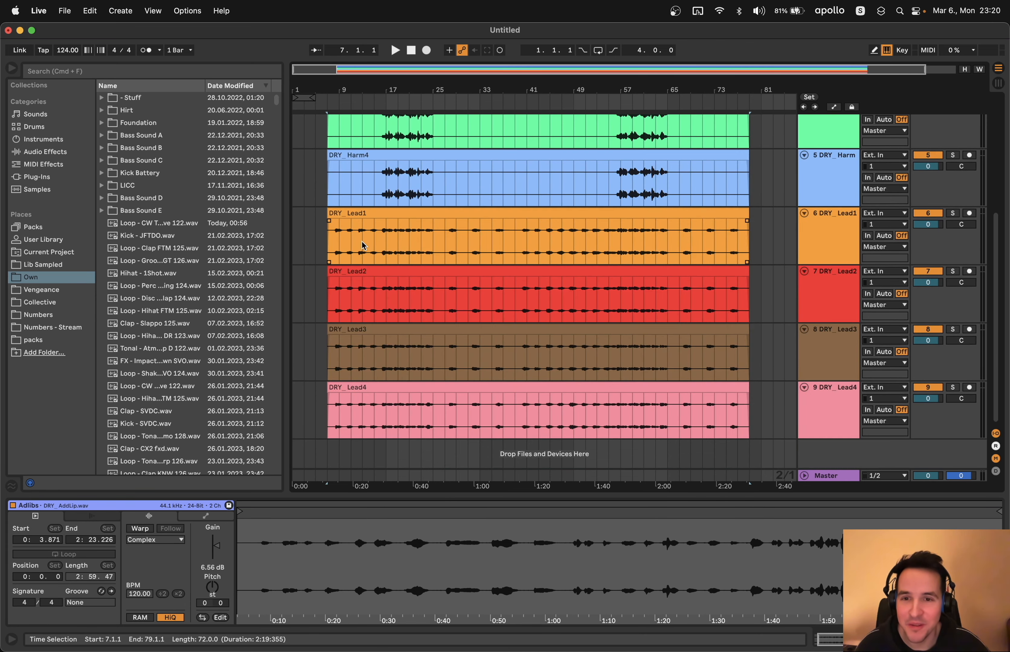
left_click(571, 212)
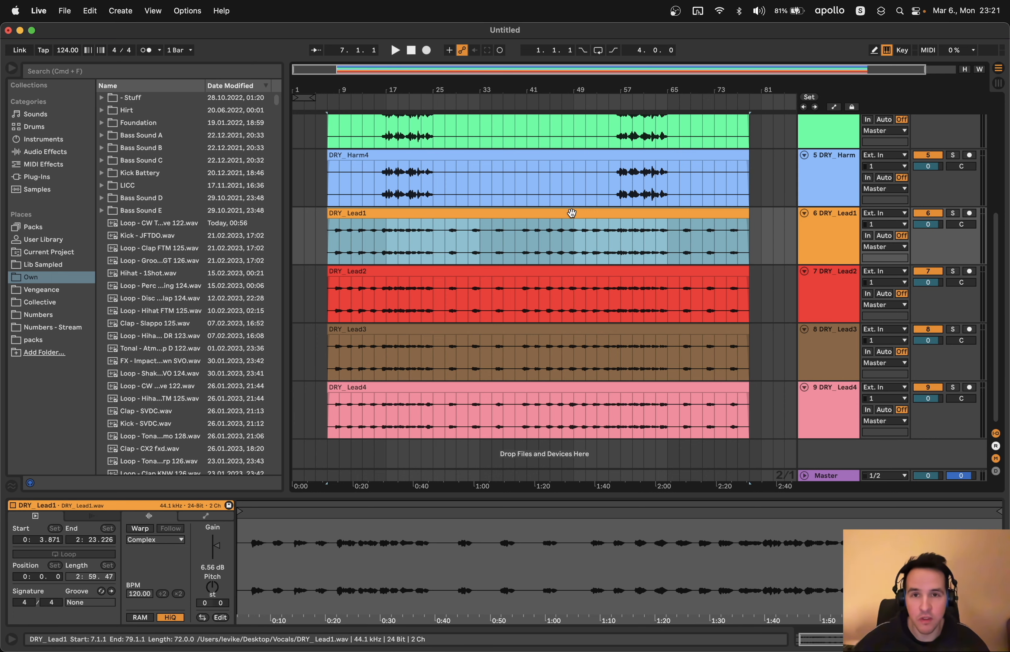
left_click_drag(340, 70, 388, 293)
left_click(400, 240)
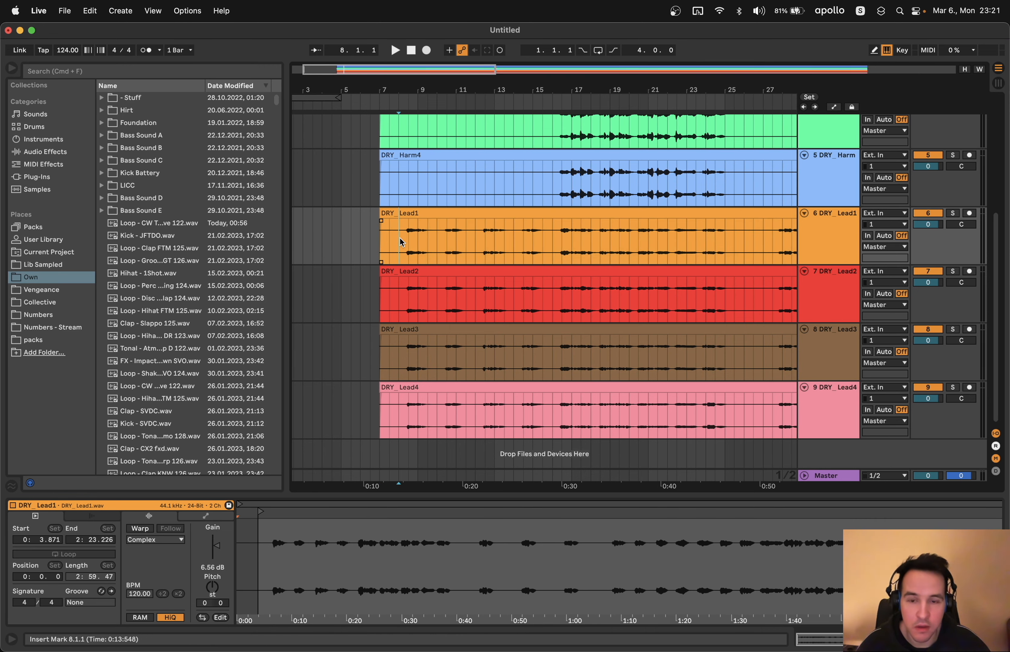
left_click_drag(401, 242, 362, 407)
key("Delete")
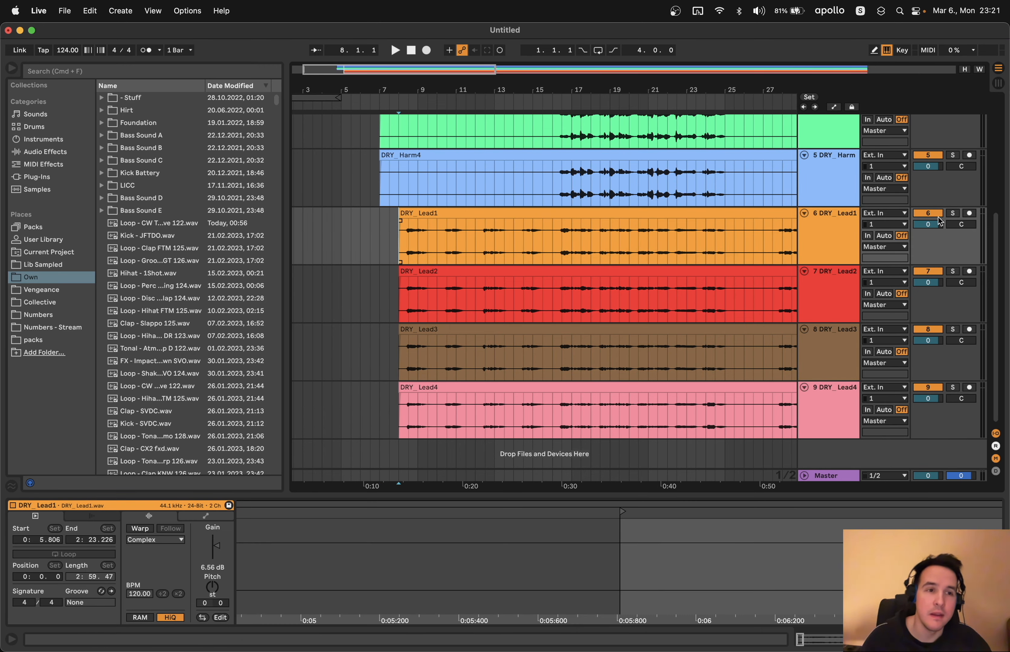
Solo the DRY_Lead1 track and place the insert marker at its clip start, 8.1.1
left_click(397, 253)
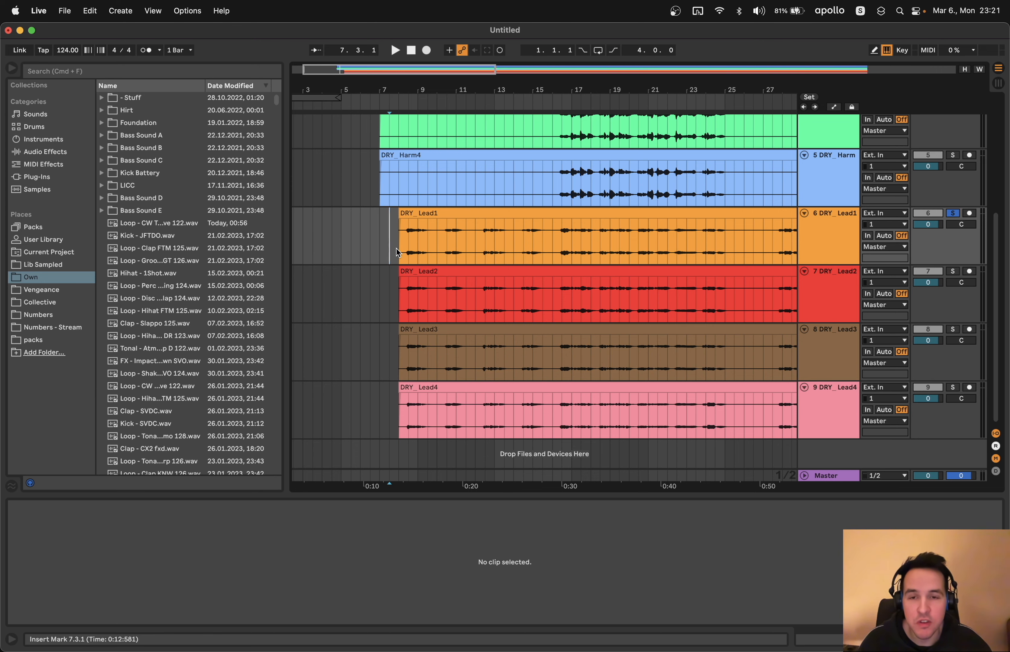
left_click(398, 253)
scroll(395, 250, "right", 2)
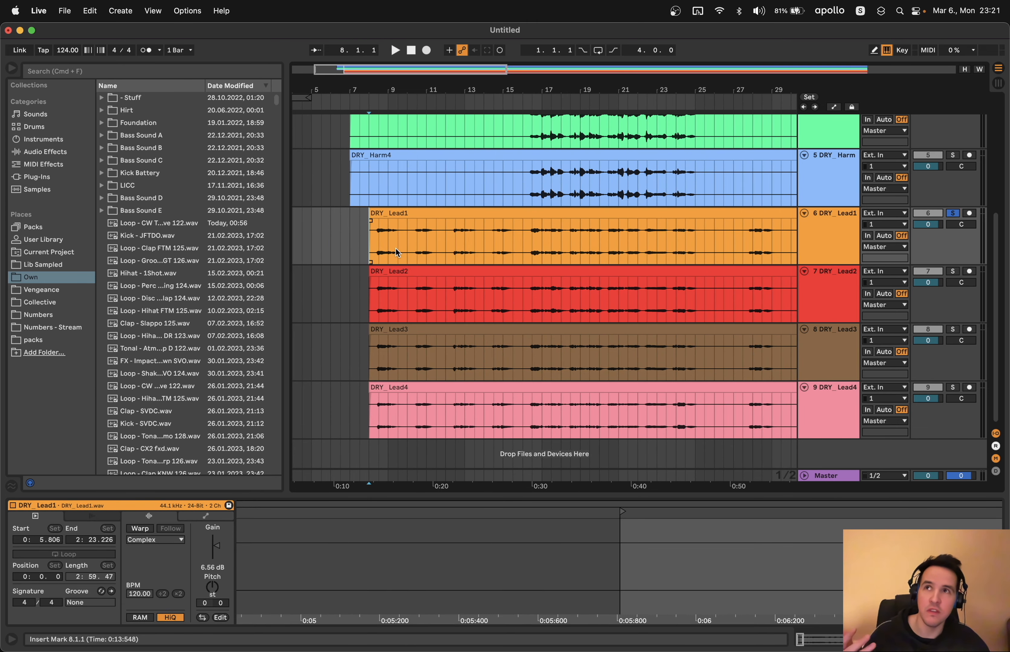
left_click(462, 388)
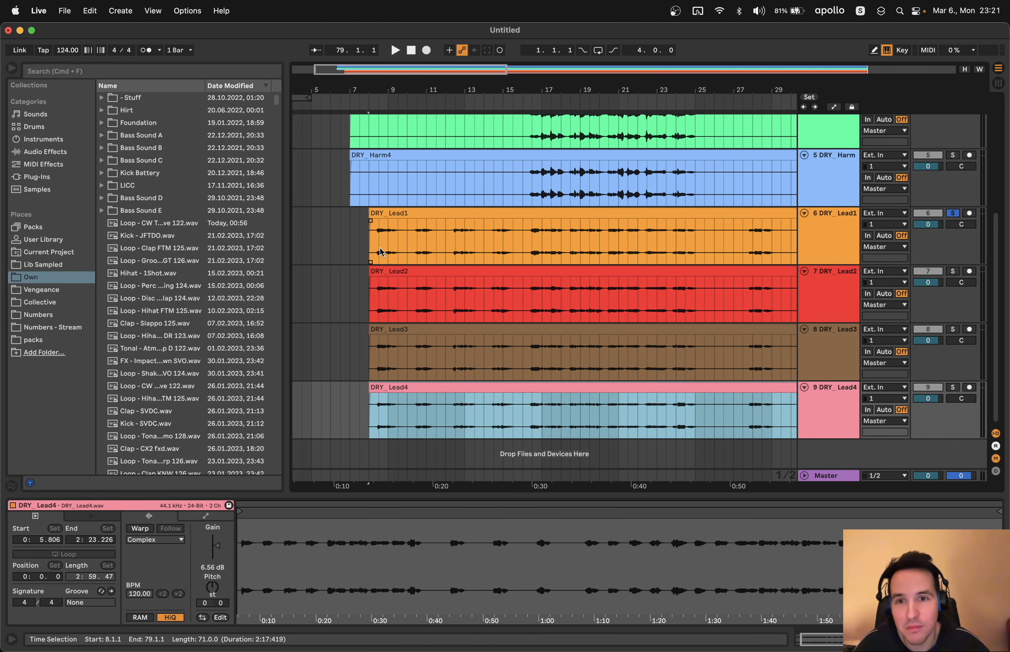
left_click(370, 248)
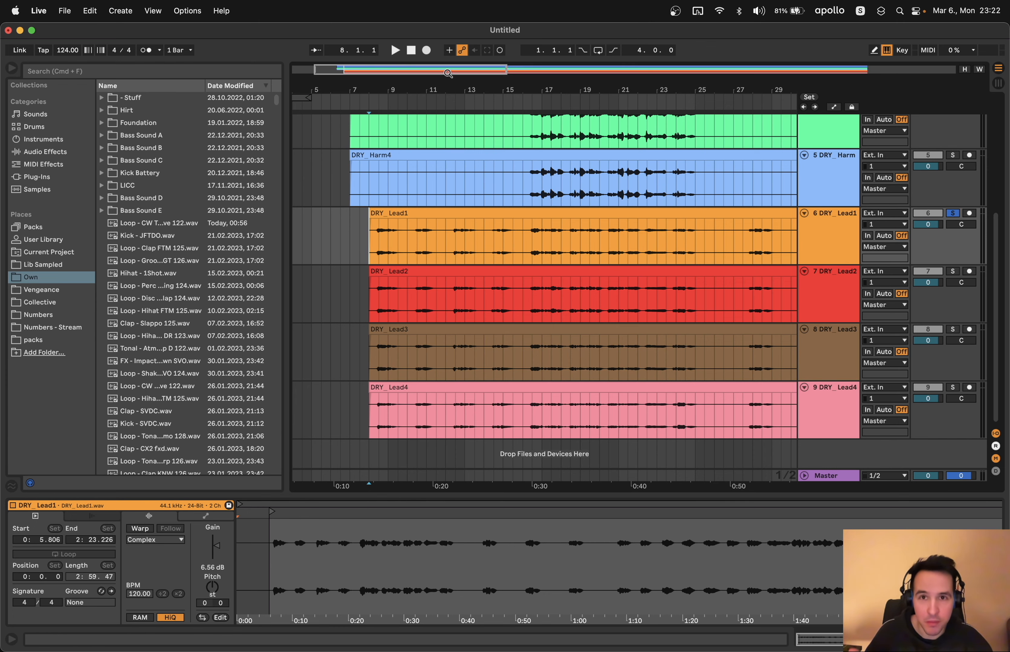
Play the soloed DRY_Lead1 vocal from bar 8 to hear the take
left_click_drag(448, 71, 448, 50)
left_click_drag(649, 91, 649, 76)
scroll(604, 286, "right", 5)
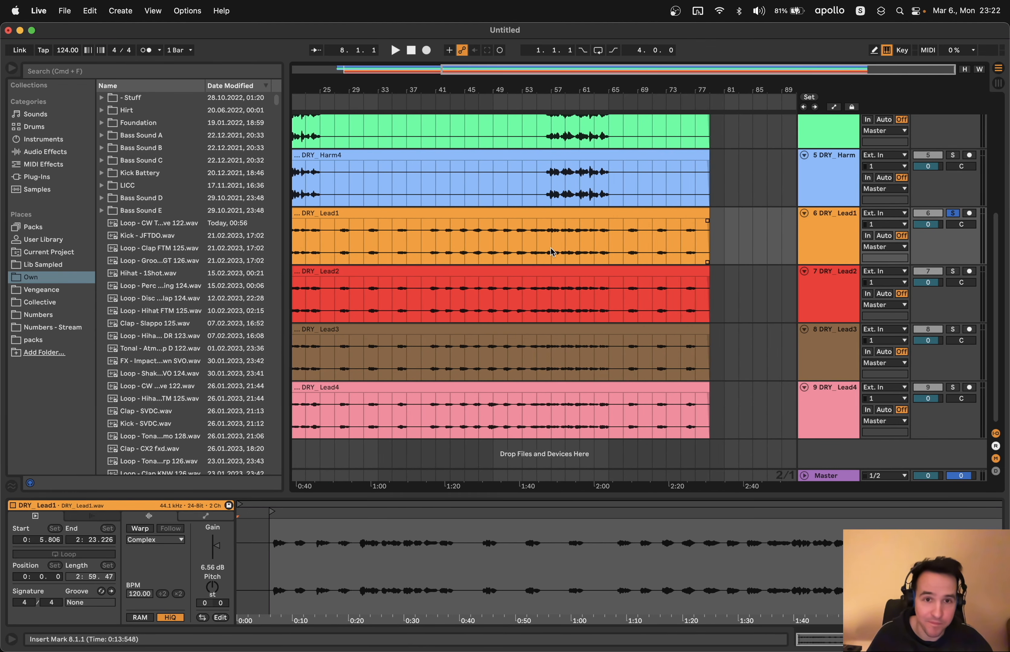
scroll(605, 256, "left", 5)
scroll(570, 255, "right", 2)
key("w")
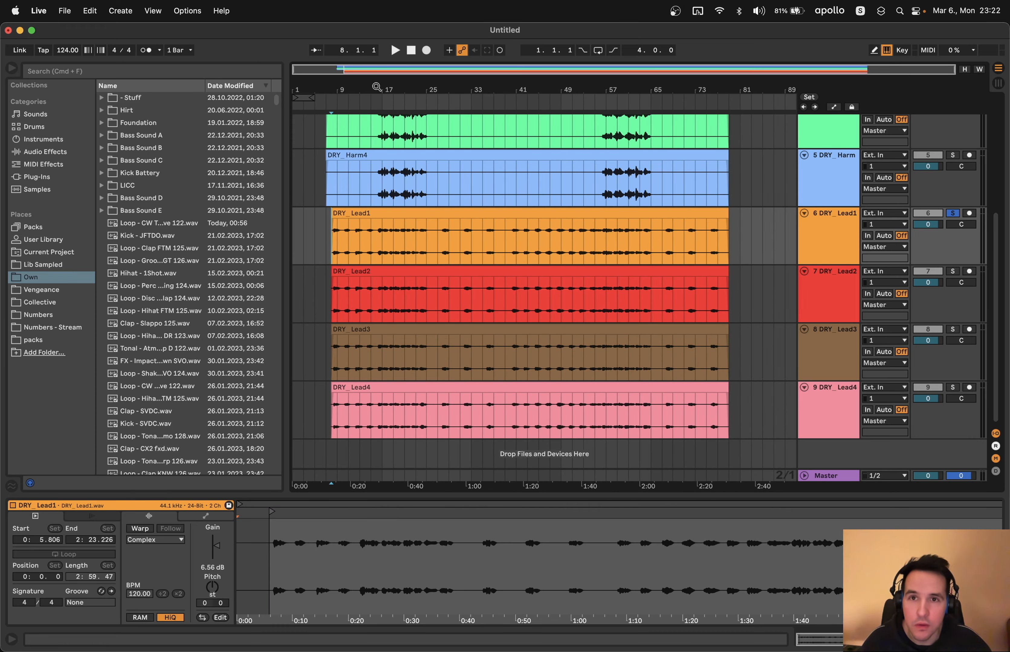
key("space")
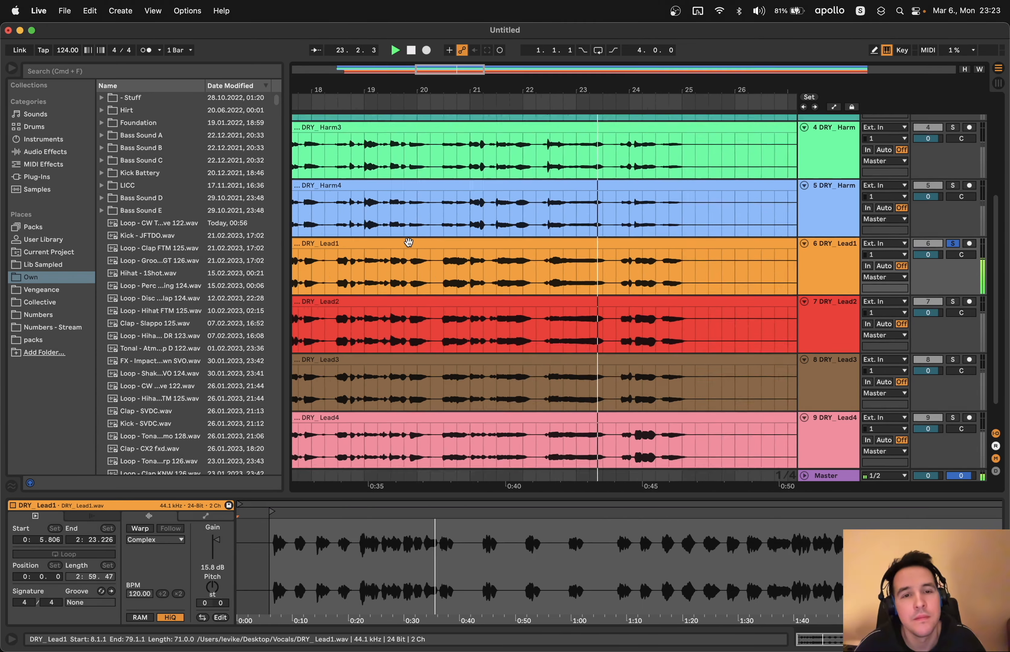
Examine the lead clips across the arrangement, including the gap in DRY_Lead1, the section around bars 55 to 66 and the opening bars
scroll(639, 266, "up", 5)
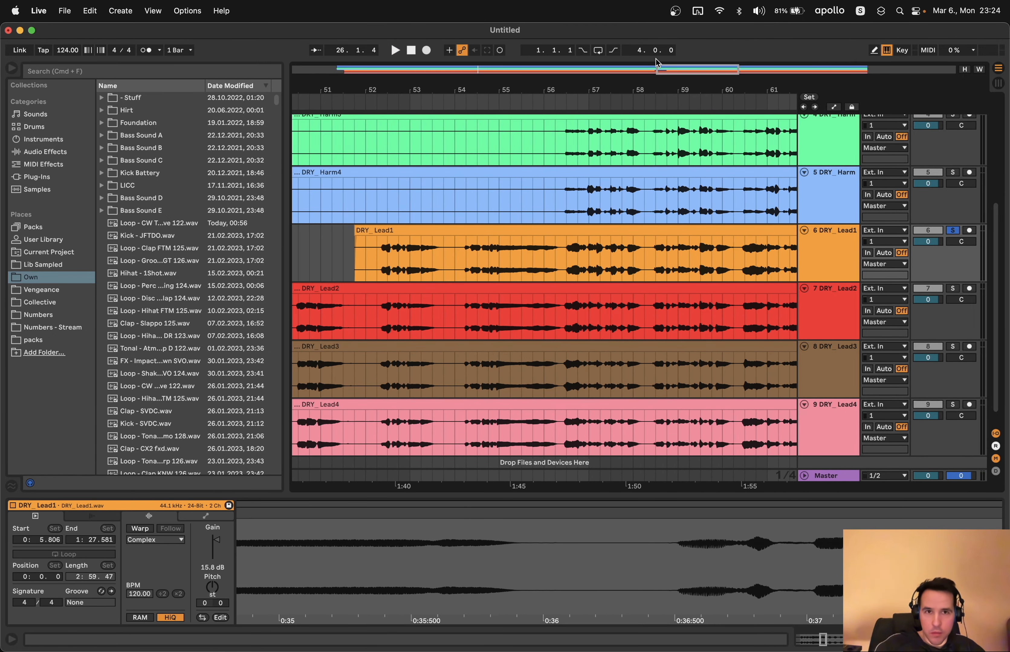
left_click_drag(680, 68, 681, 17)
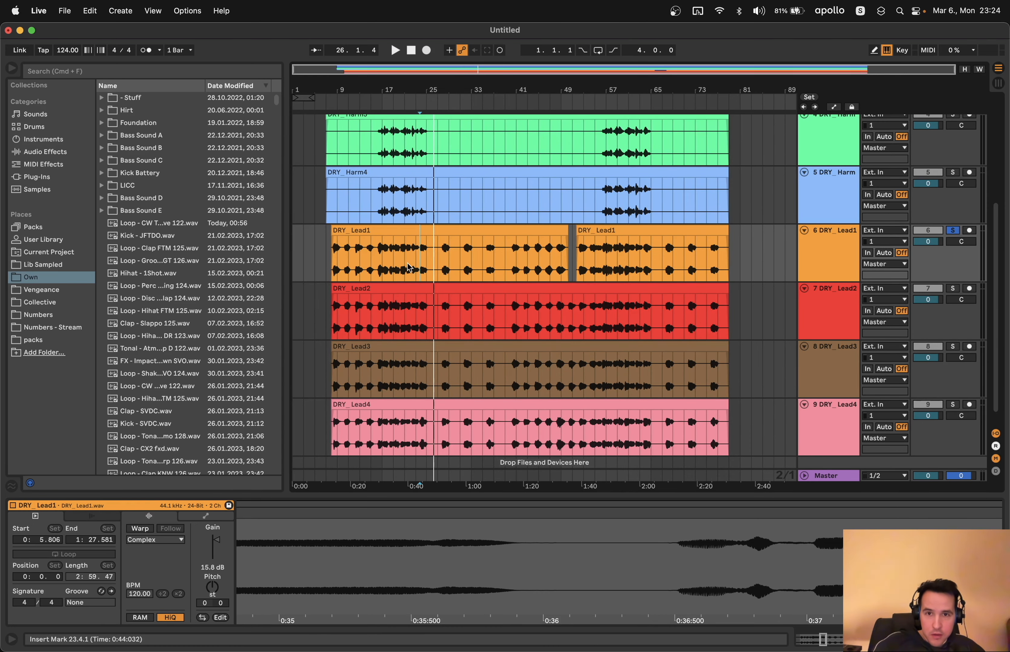
left_click(331, 271)
left_click(326, 271)
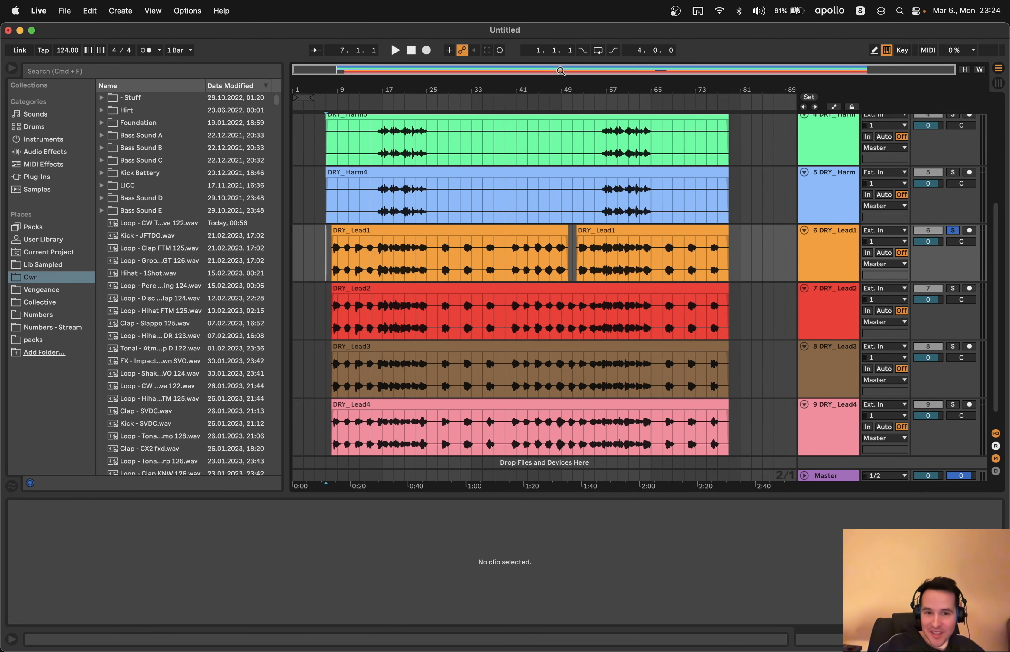
left_click_drag(560, 71, 511, 68)
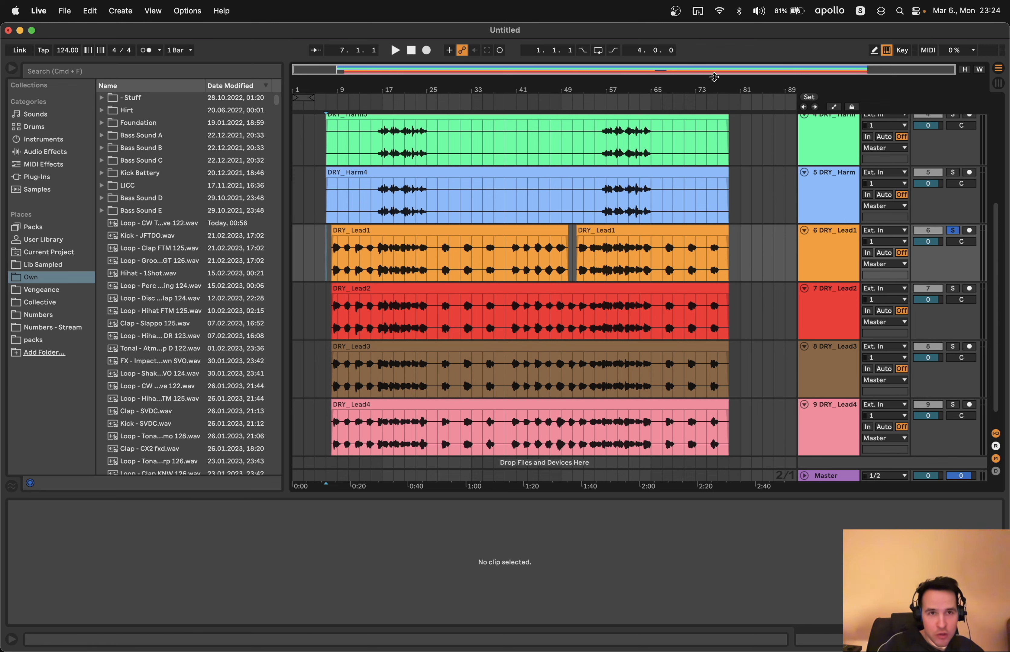
left_click_drag(712, 71, 527, 276)
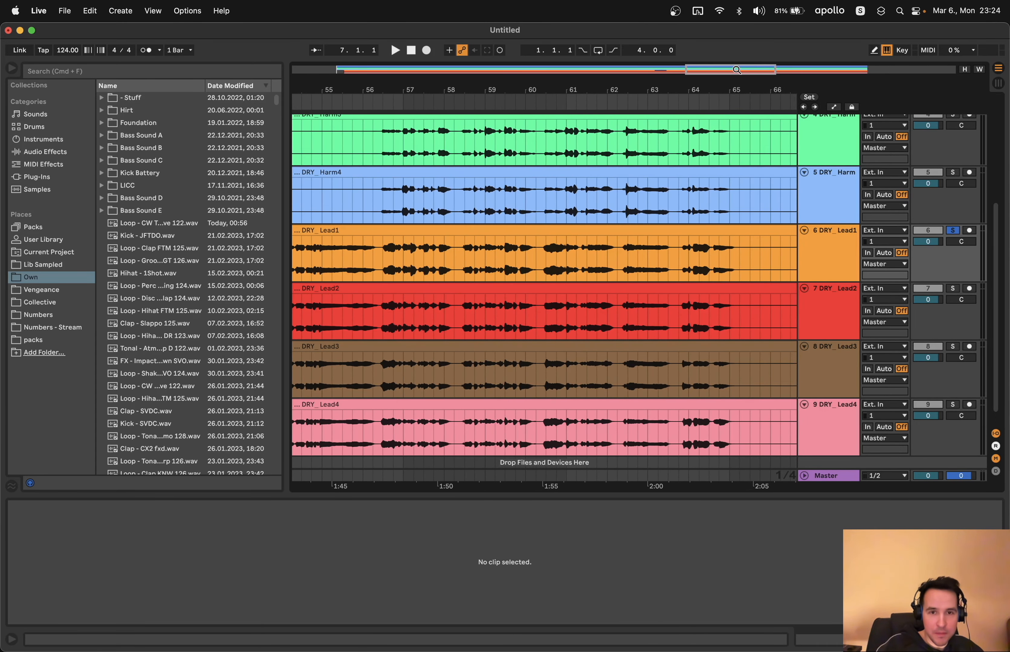
left_click(537, 257)
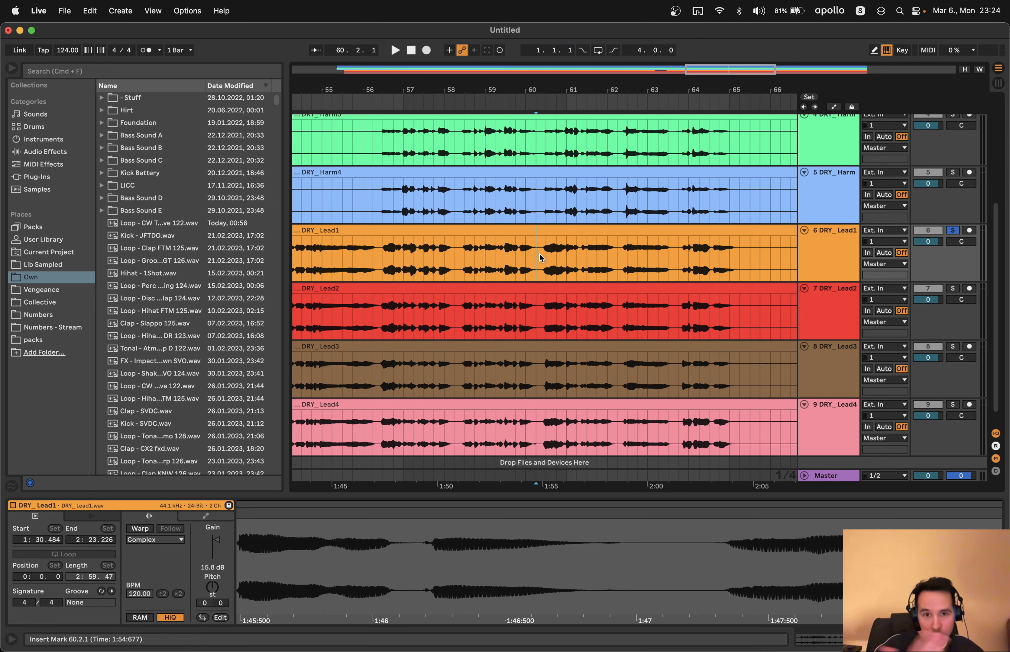
left_click_drag(708, 69, 755, 70)
left_click_drag(294, 90, 641, 25)
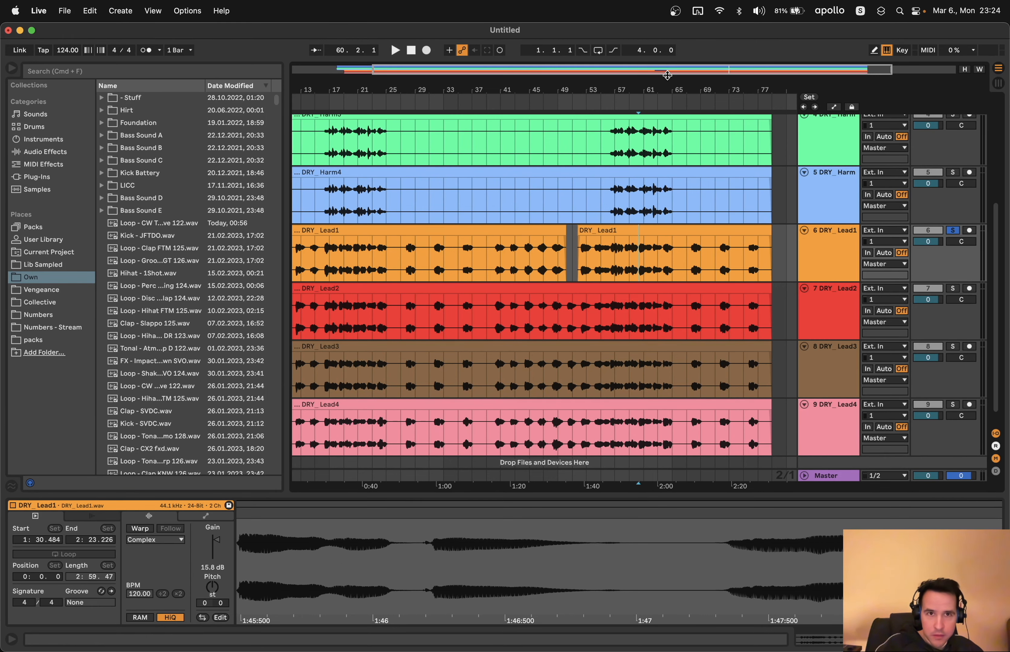
double_click(667, 76)
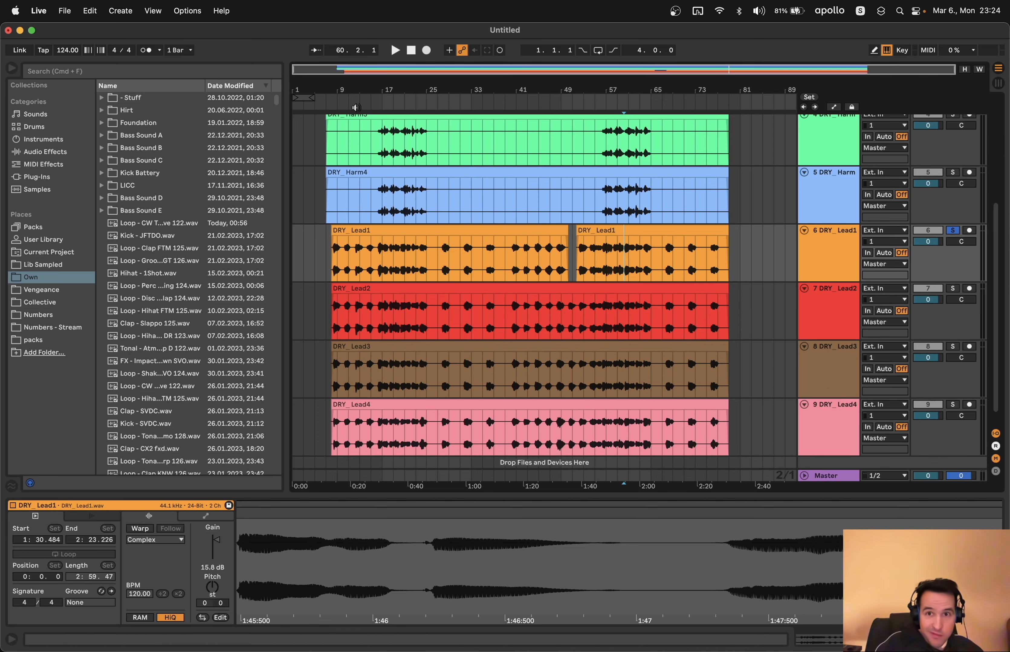
left_click_drag(336, 70, 365, 318)
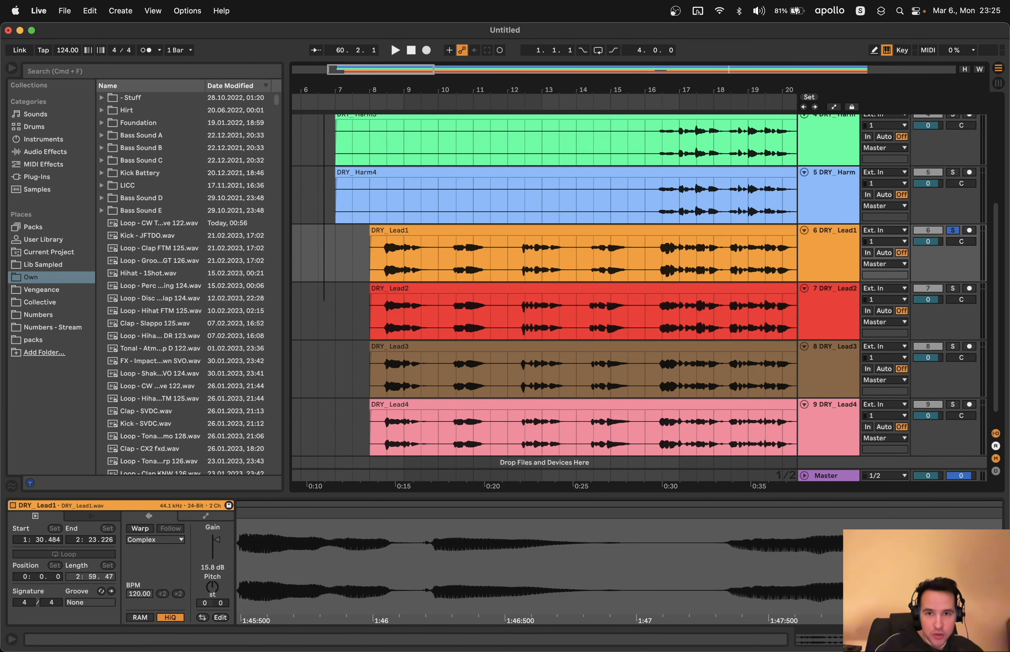
Solo the DRY_Lead2 track and play its vocal from the clip start at 8.1.1
left_click(365, 318)
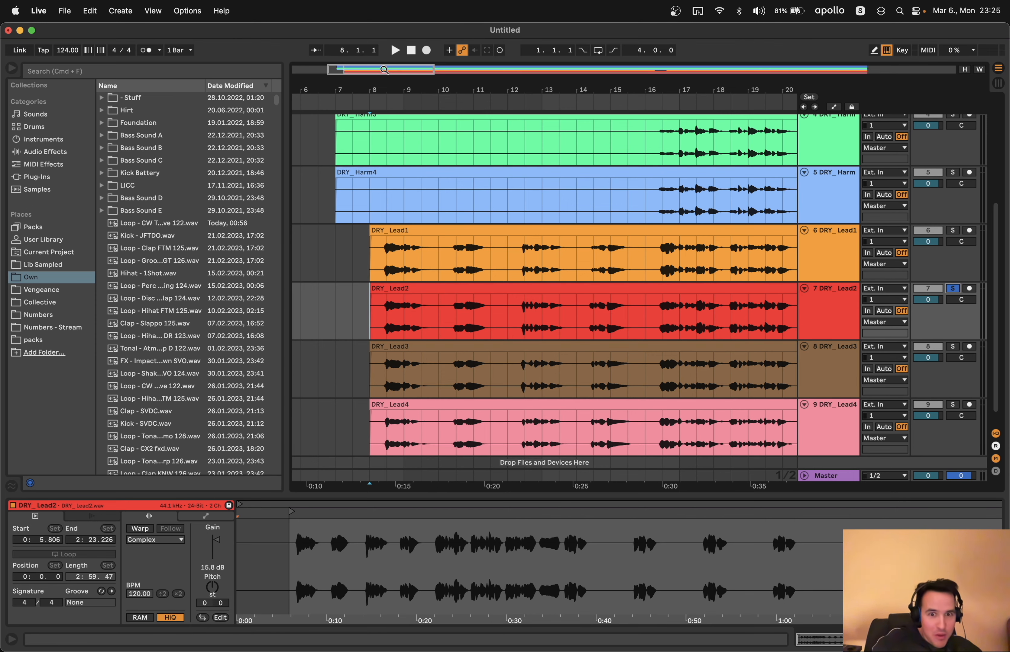
left_click_drag(384, 69, 384, 25)
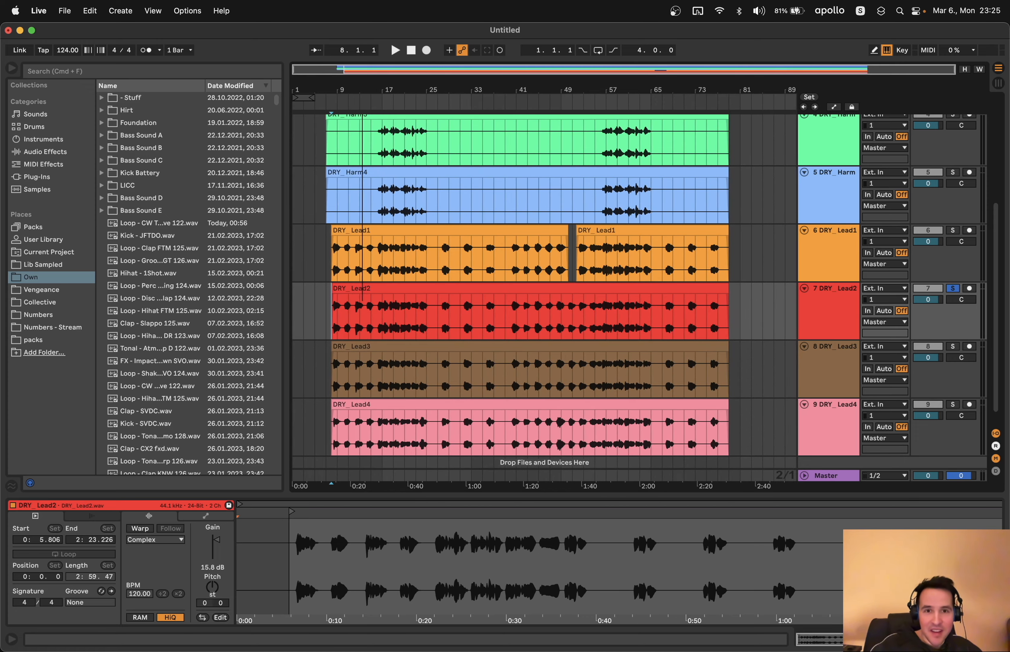
left_click_drag(329, 71, 329, 111)
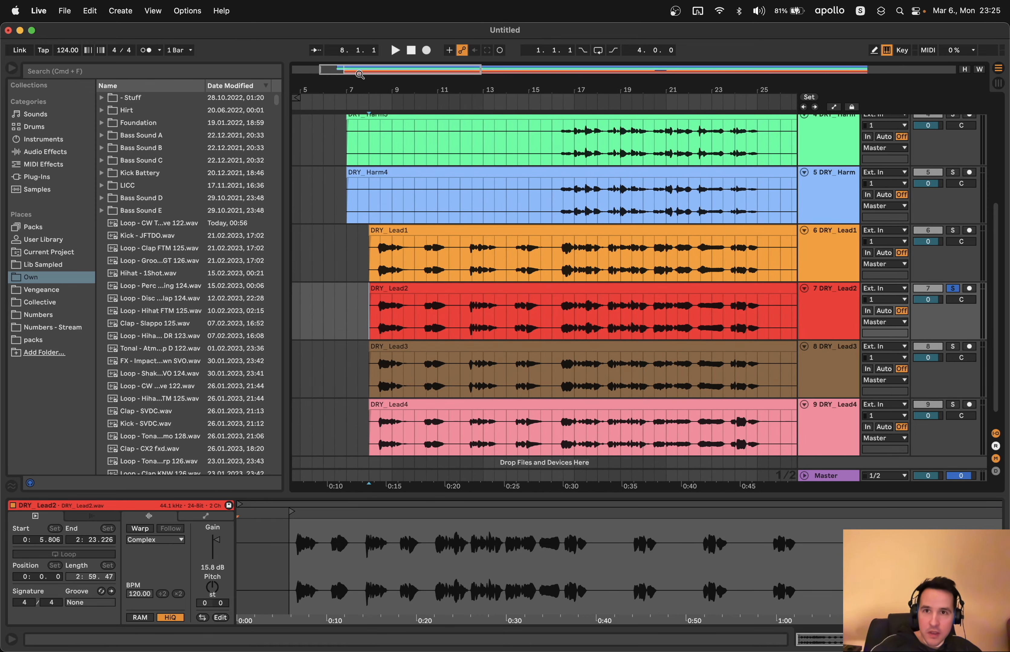
left_click_drag(359, 73, 358, 97)
key("space")
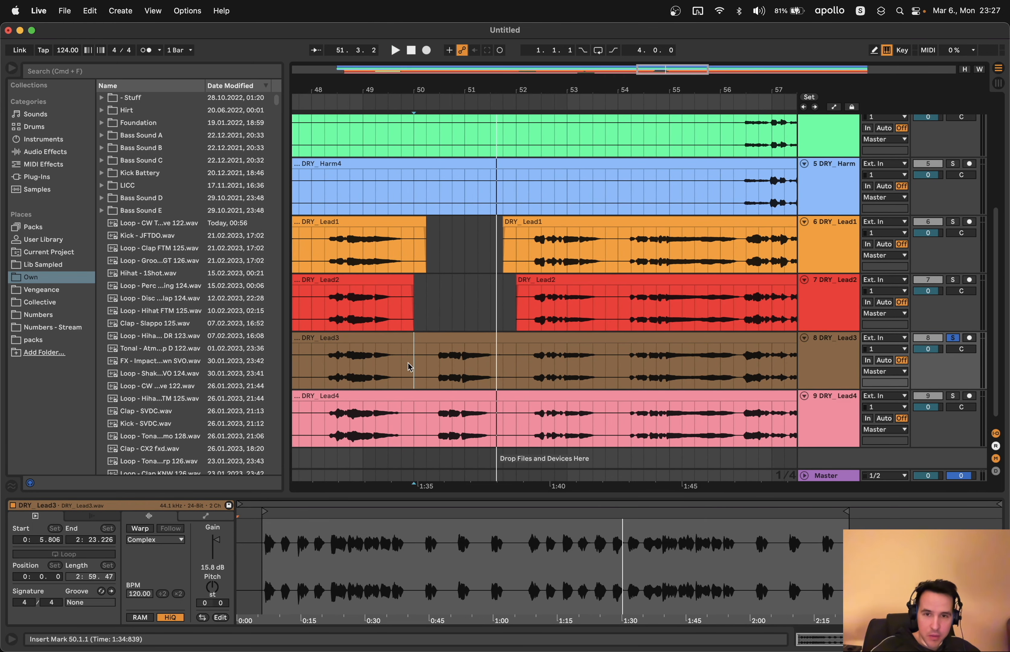
Extend the DRY_Lead2 clip ending at bar 50 to 52.1.1 to restore the removed phrase
left_click(454, 362)
left_click(429, 297)
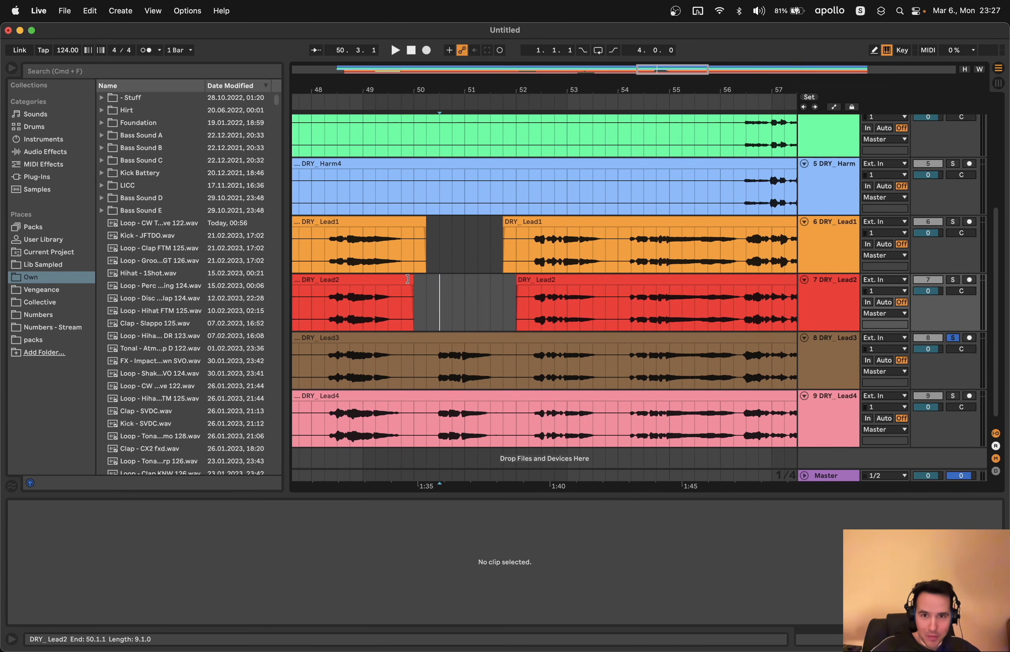
left_click_drag(414, 284, 516, 285)
Split the extended DRY_Lead2 clip at 50.2.1, just before the restored phrase
left_click(430, 324)
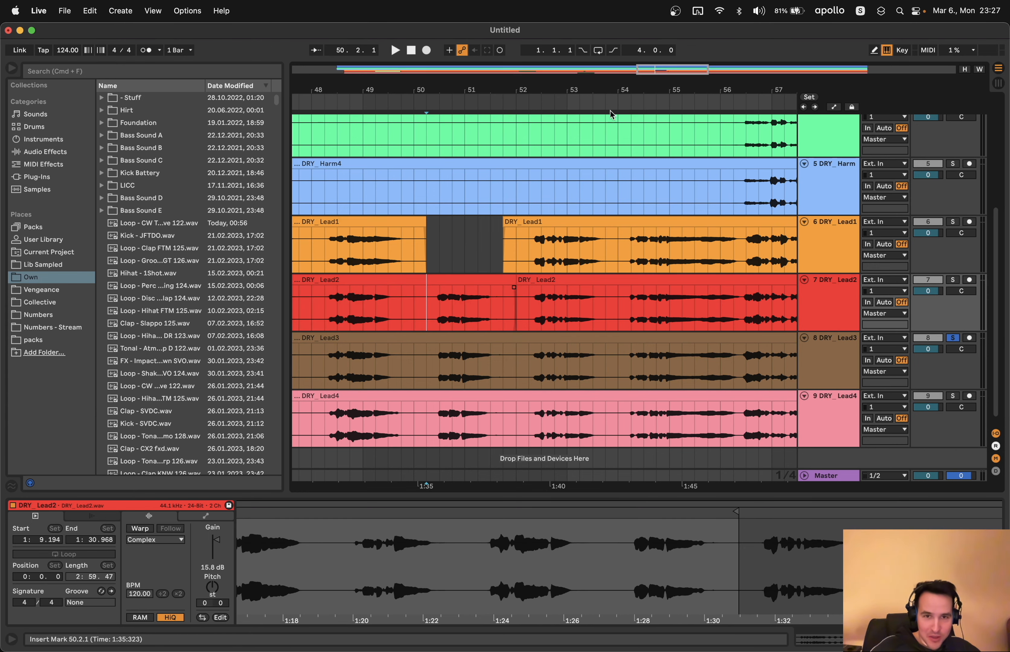
left_click_drag(671, 72, 671, 100)
scroll(642, 235, "left", 5)
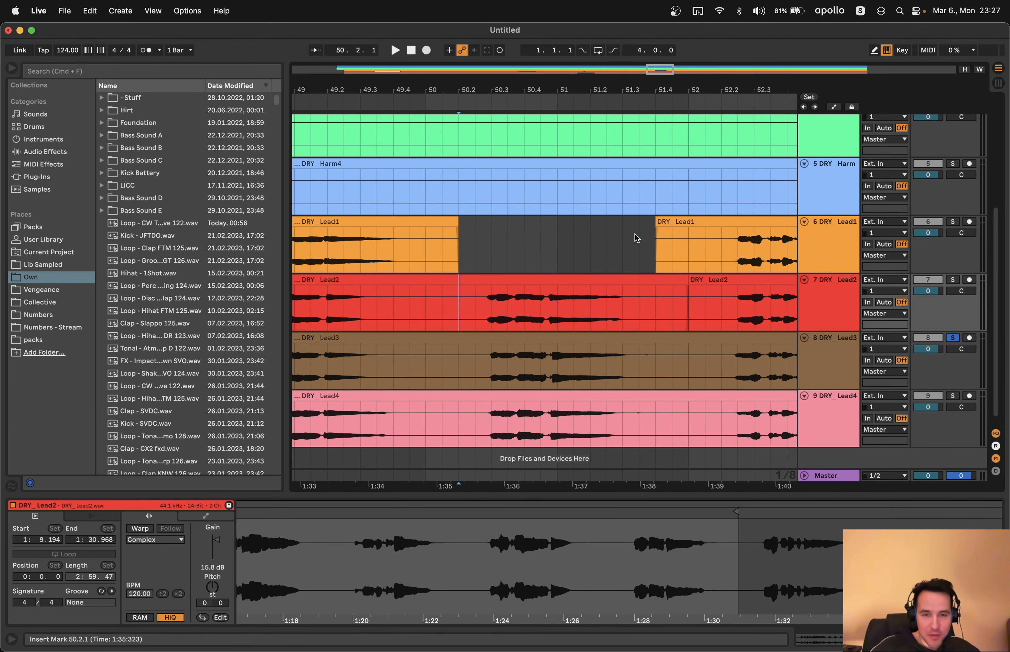
left_click(545, 240)
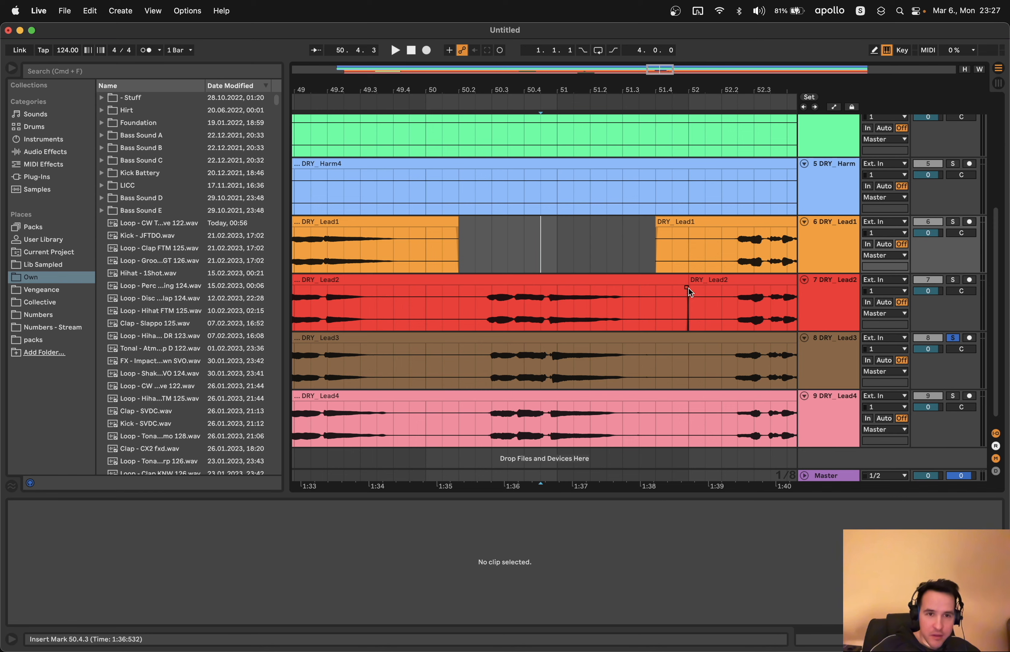
left_click(461, 318)
key("super+e")
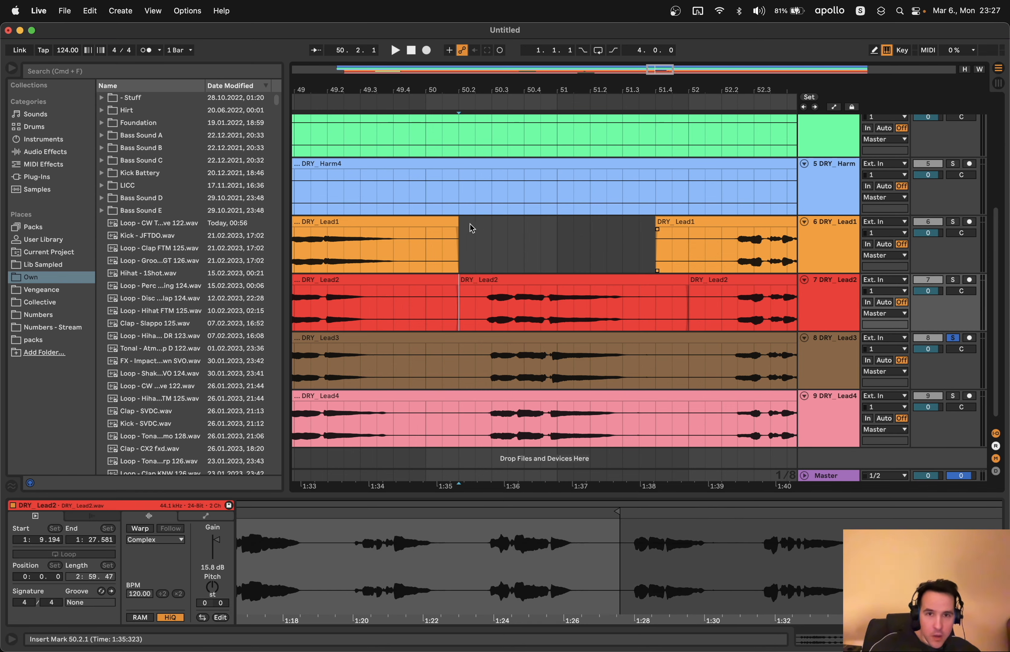
Extend the DRY_Lead1 clip across the gap to 52.1.1 and split it at 50.2.1
left_click_drag(459, 233, 689, 233)
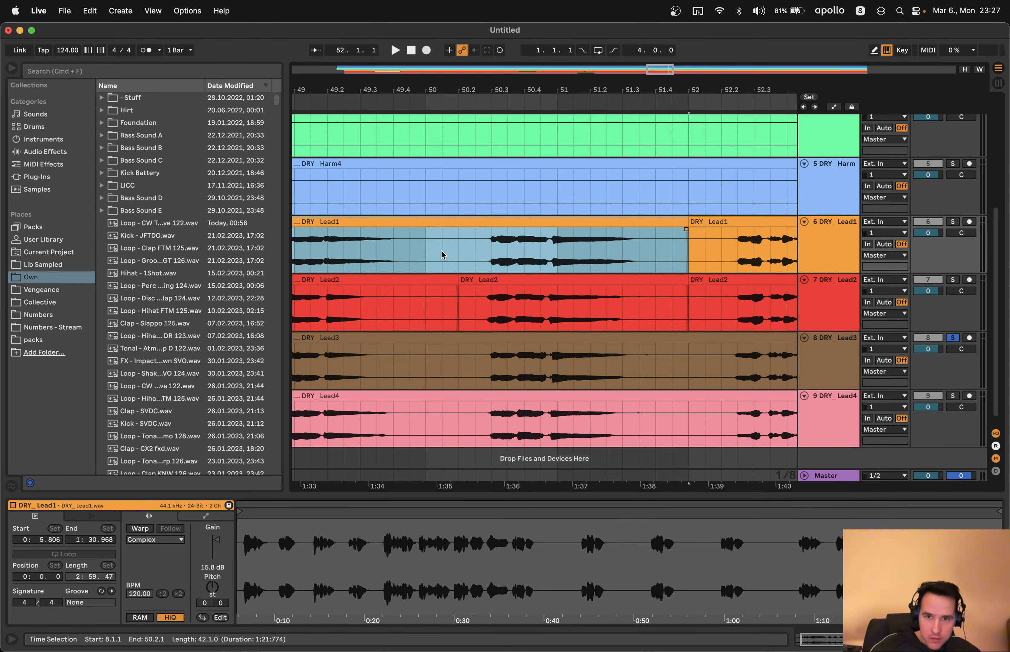
left_click(460, 250)
key("super+e")
Recolour the restored DRY_Lead1 and DRY_Lead2 phrase clips between 50.2.1 and 52.1.1 dark red
left_click(517, 222)
left_click(529, 280, "shift")
right_click(528, 281)
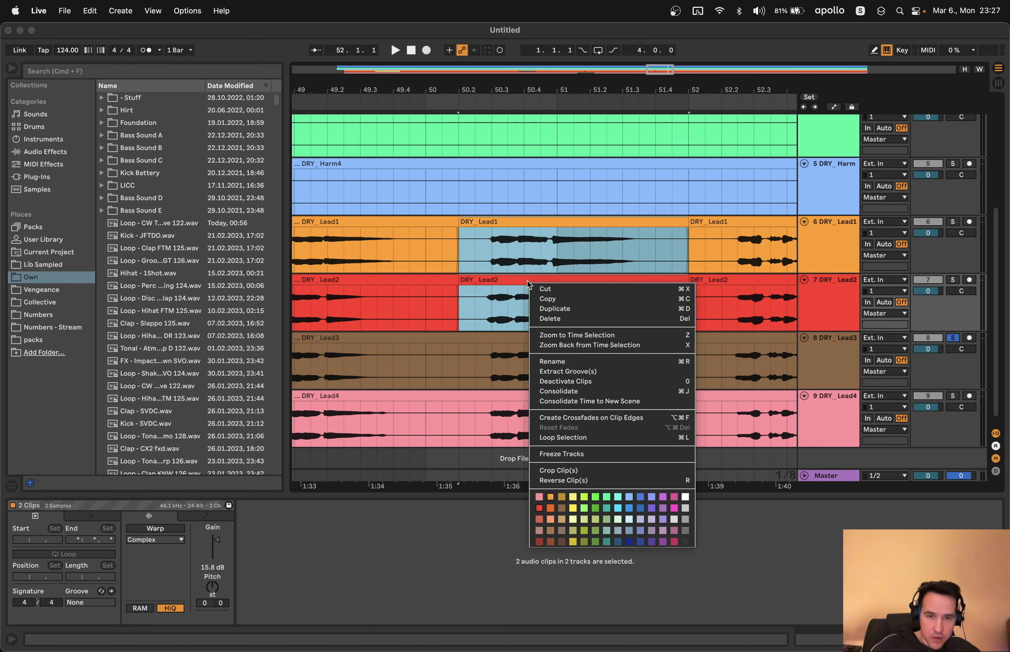
left_click(546, 543)
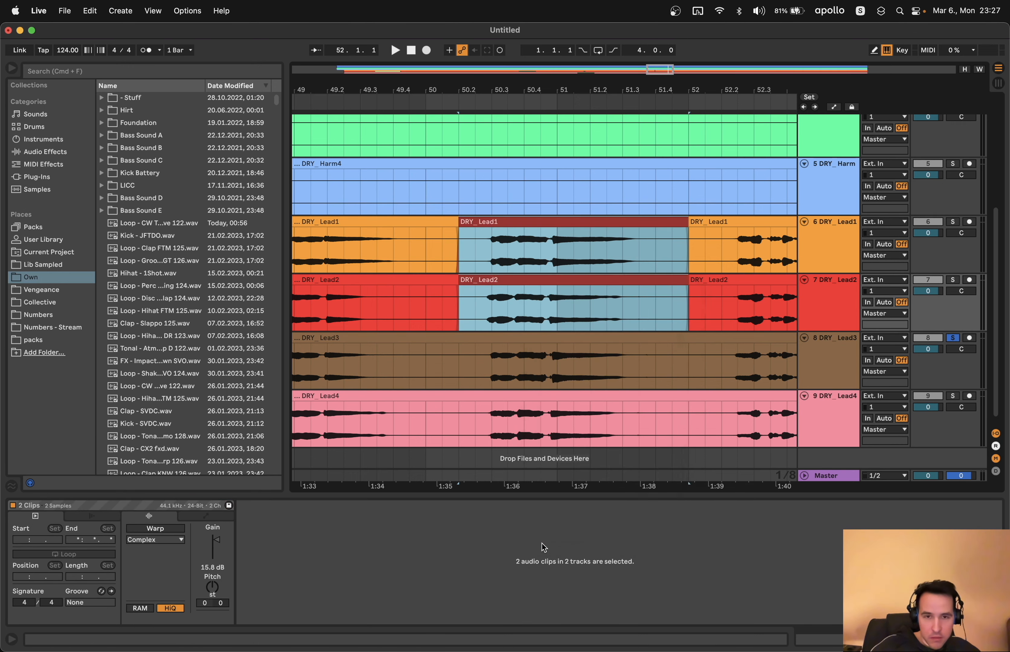
Examine the dark red phrase clips in DRY_Lead1 and DRY_Lead2 against the surrounding lead vocals
left_click(354, 338)
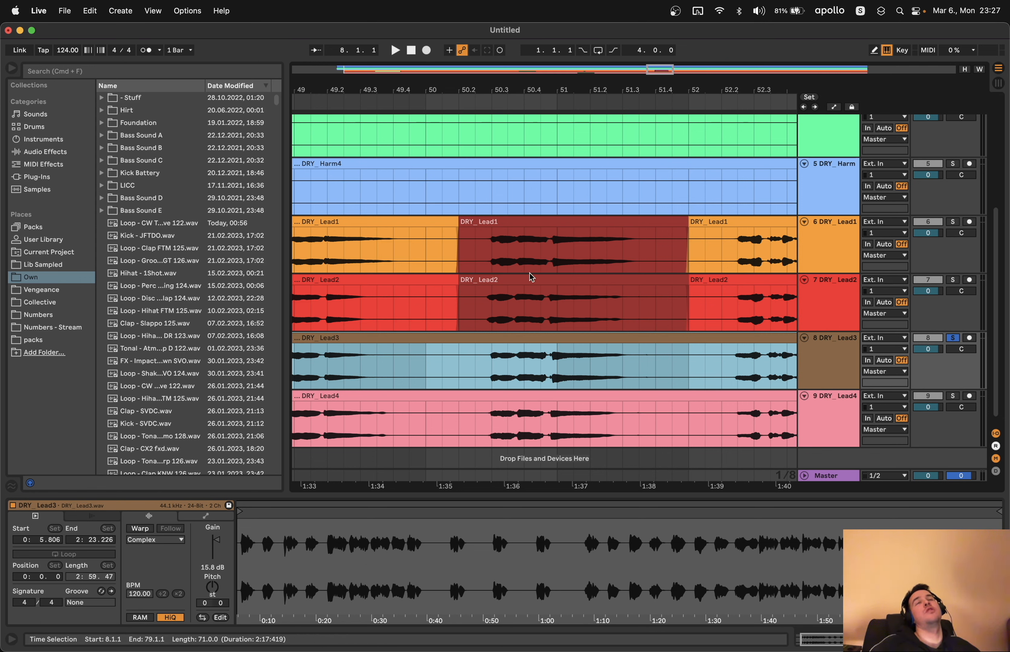
left_click(474, 373)
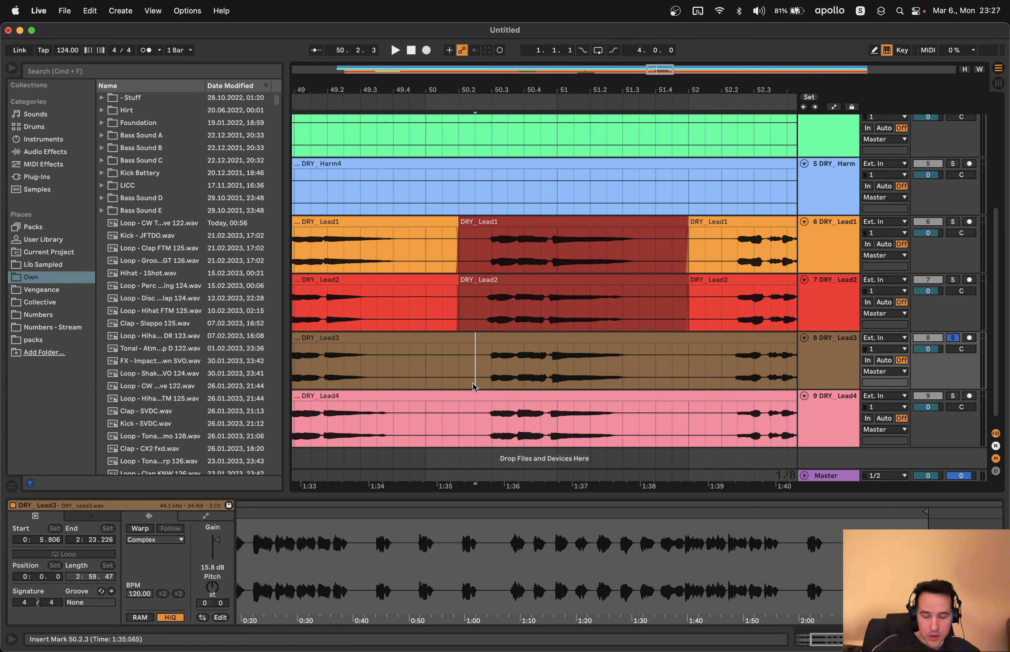
left_click(459, 321)
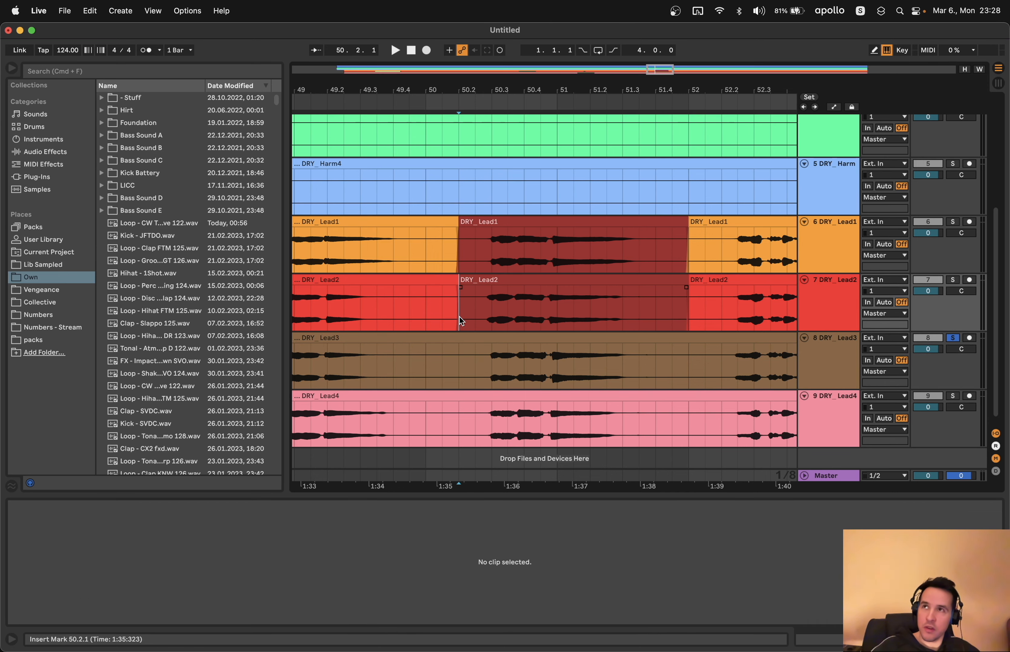
left_click_drag(658, 71, 662, 38)
left_click(514, 316)
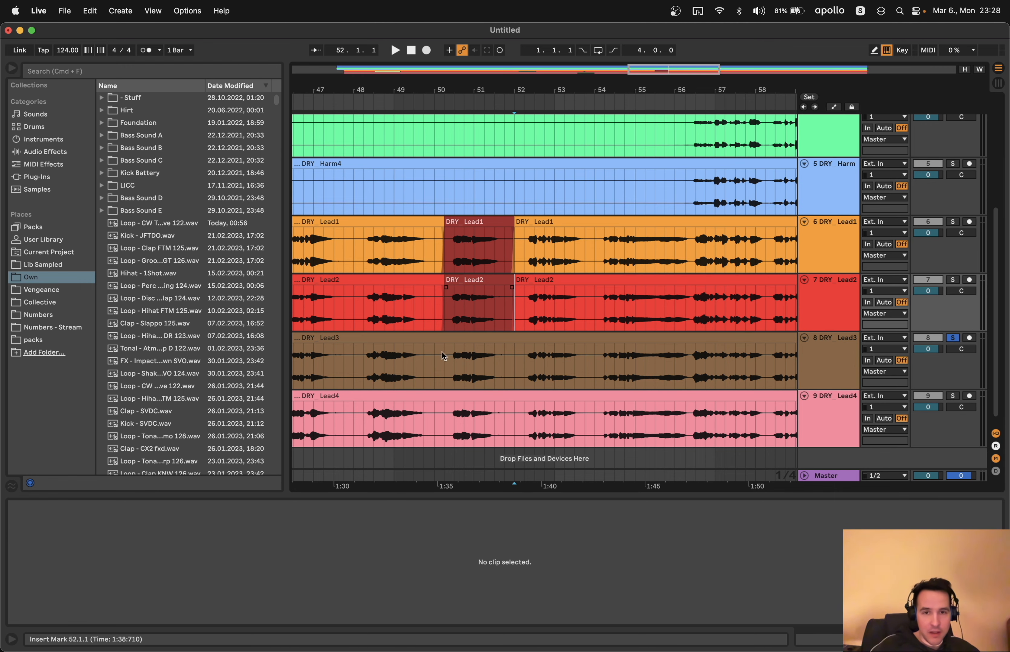
scroll(441, 352, "left", 3)
left_click(520, 316)
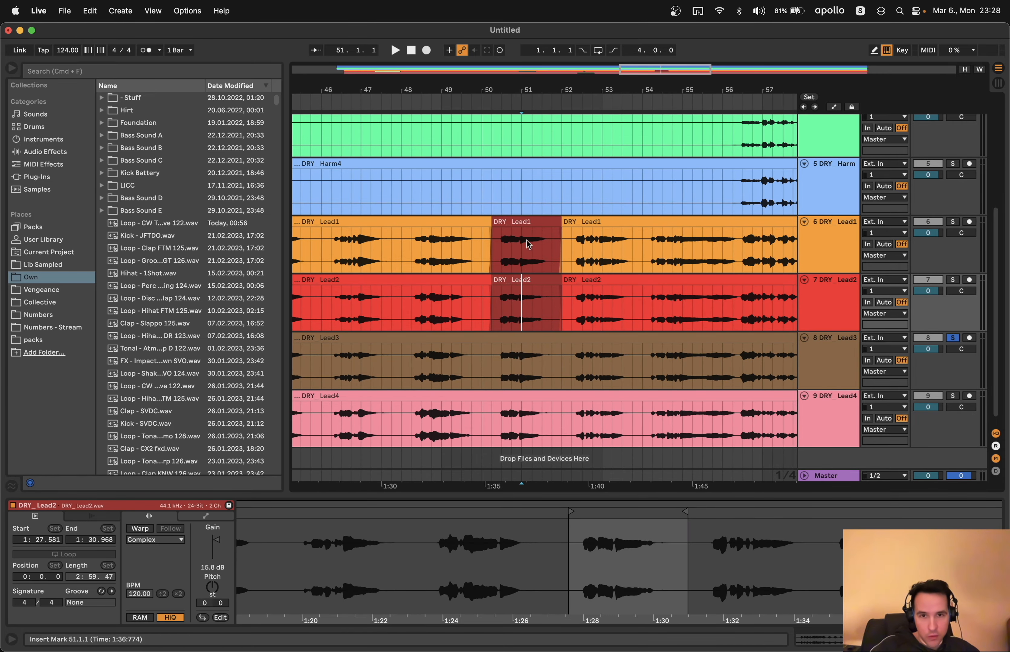
scroll(513, 309, "right", 2)
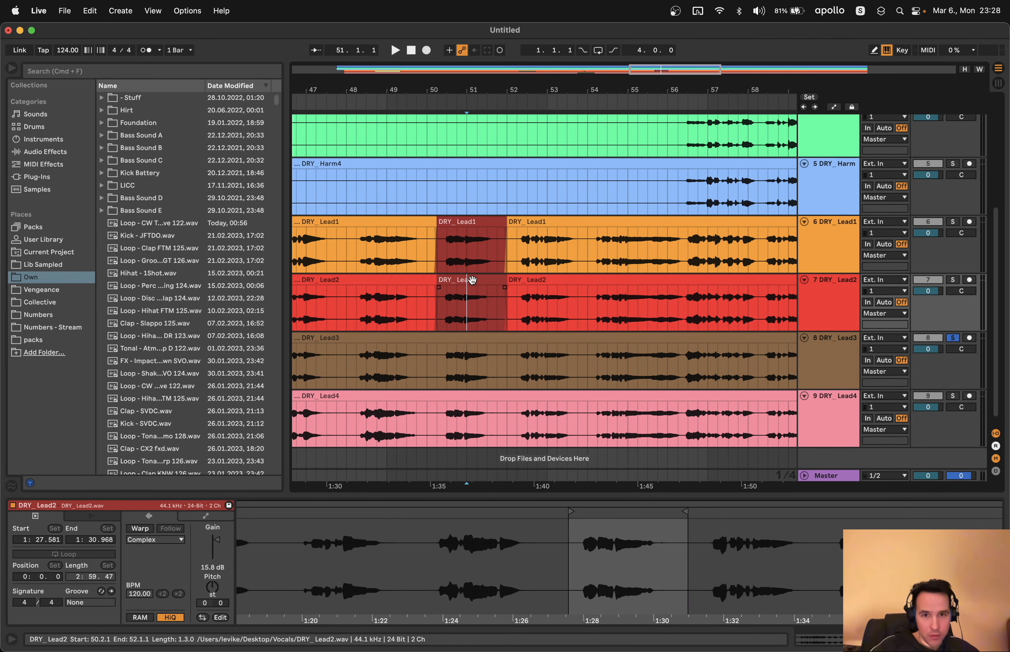
Switch the dark red DRY_Lead2 clip's warp mode to Complex Pro, leaving Warp turned off
left_click(472, 280)
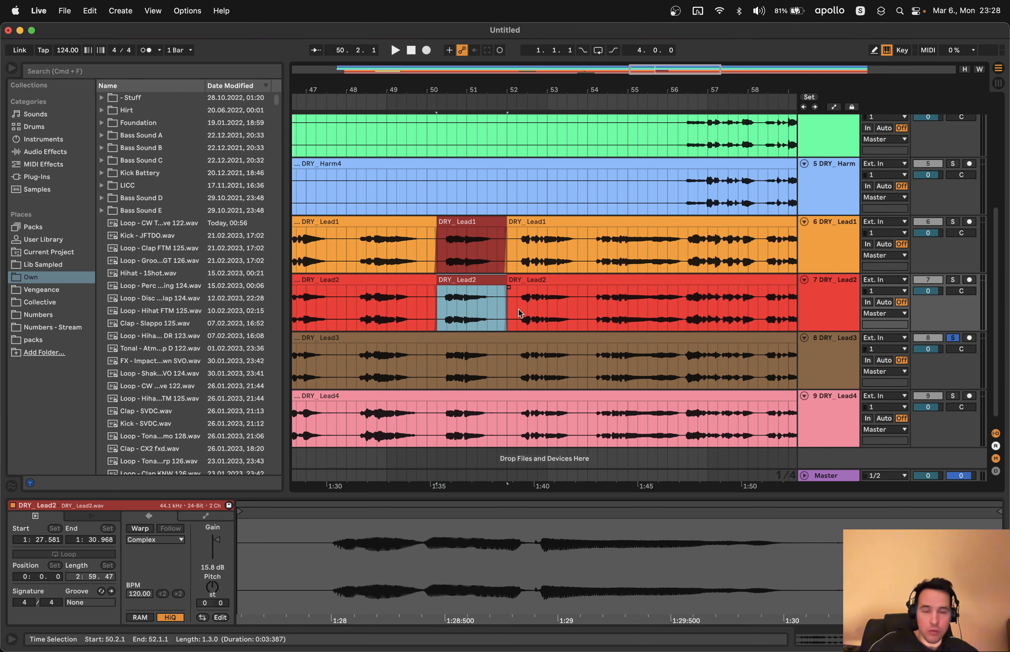
left_click(456, 310)
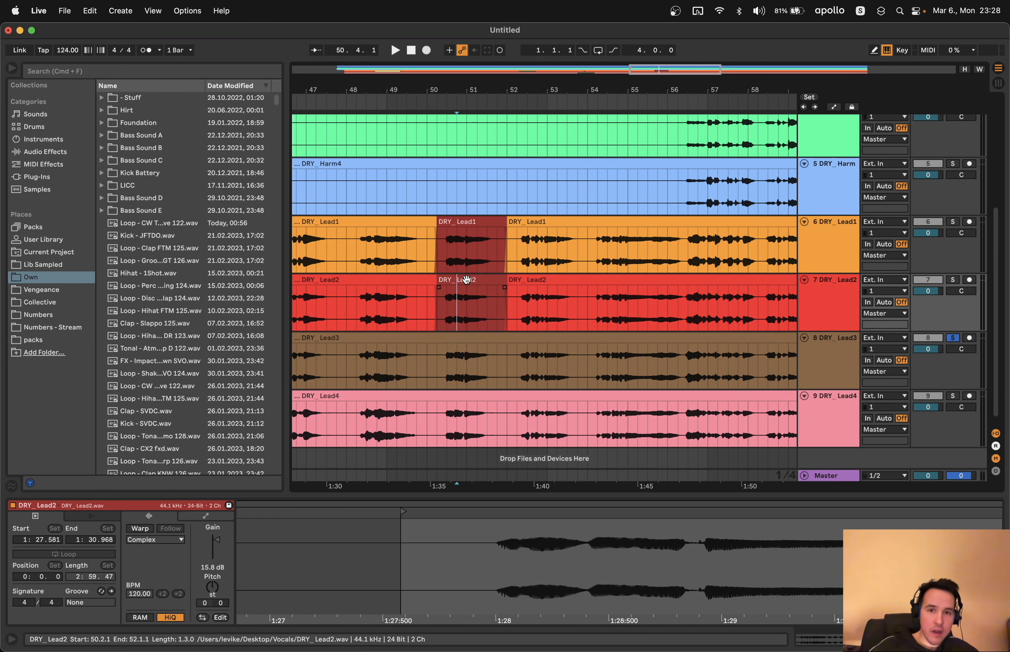
left_click(140, 529)
left_click(146, 540)
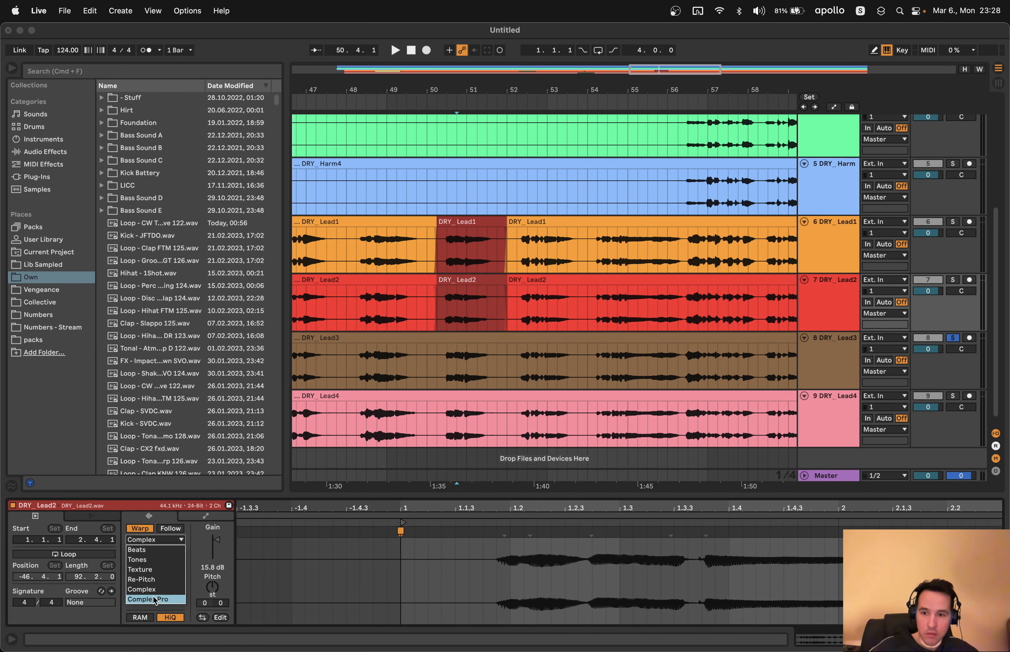
left_click(151, 587)
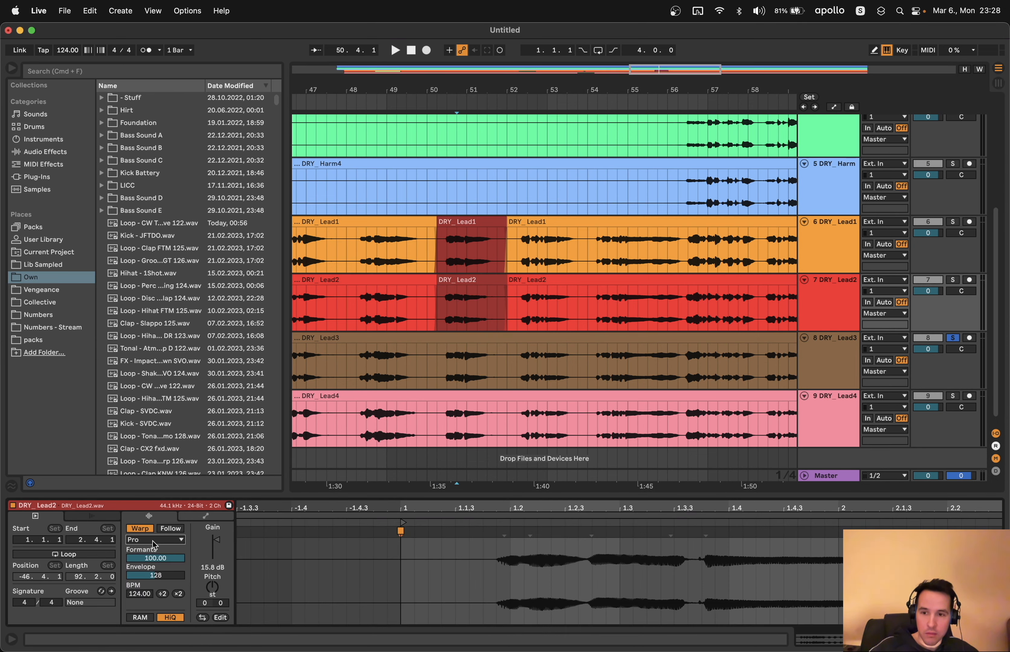
left_click(137, 529)
left_click(470, 278)
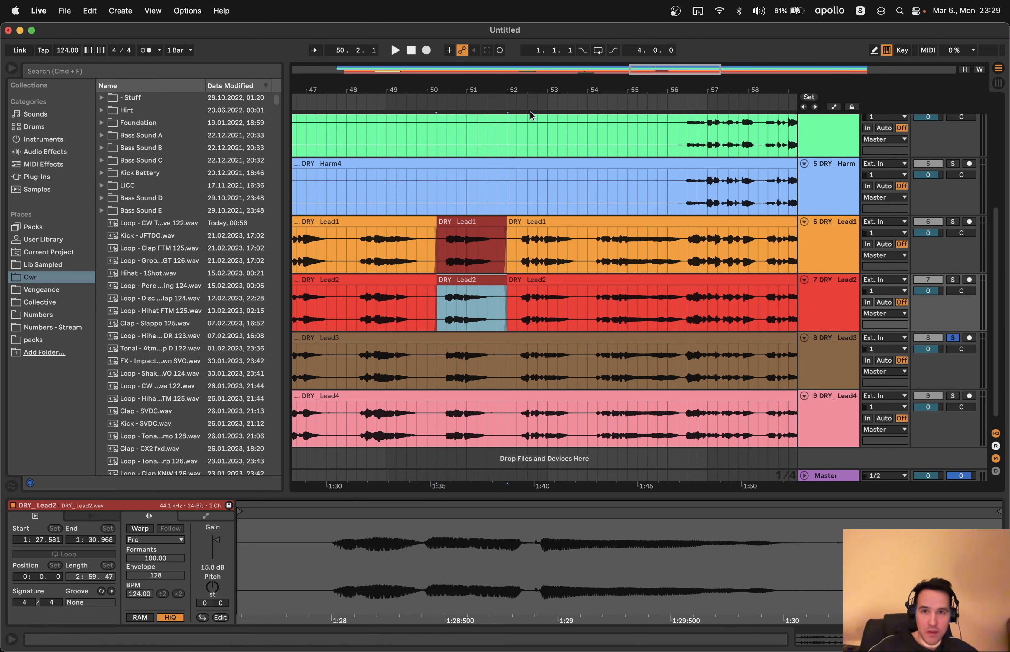
Play the soloed DRY_Lead2 vocal from 54.1.1 and examine the gaps and coloured clips across the lead tracks
left_click(497, 325)
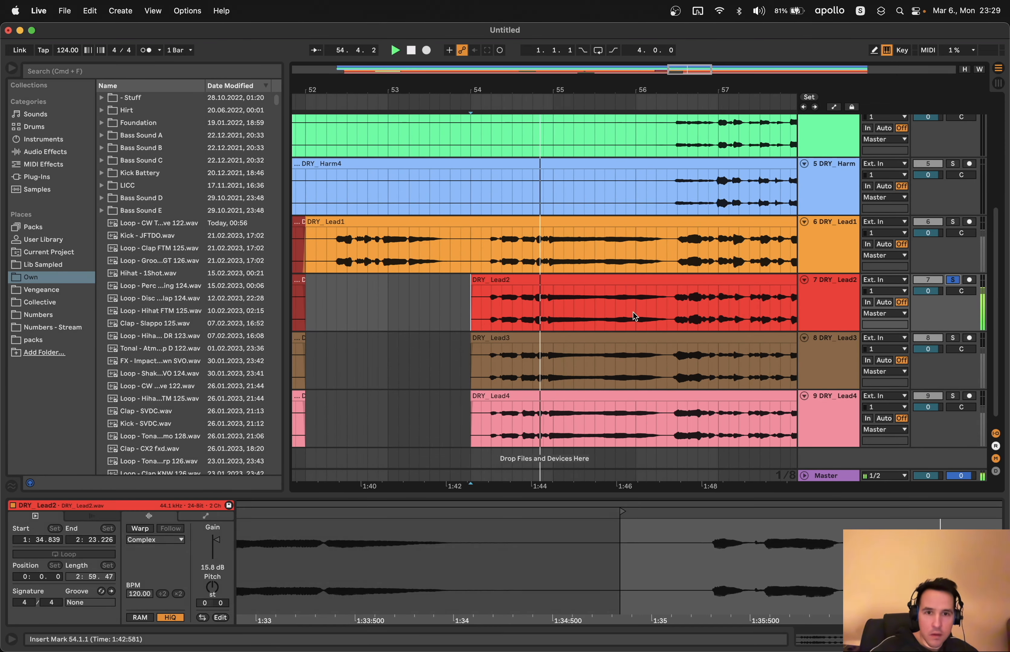
key("space")
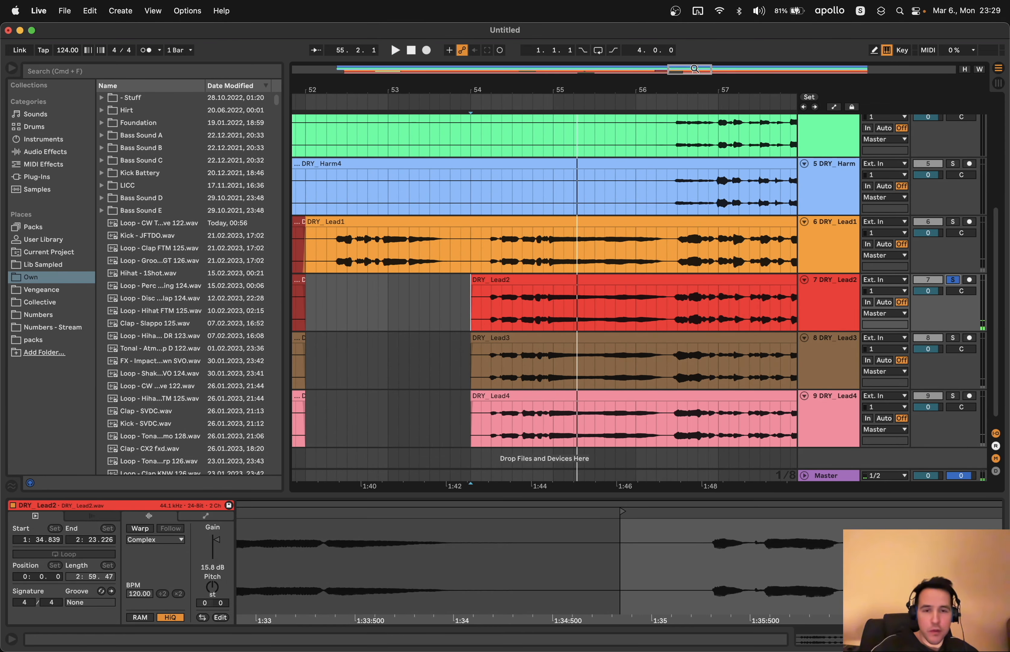
left_click_drag(694, 69, 694, 37)
scroll(636, 303, "left", 3)
scroll(726, 310, "right", 3)
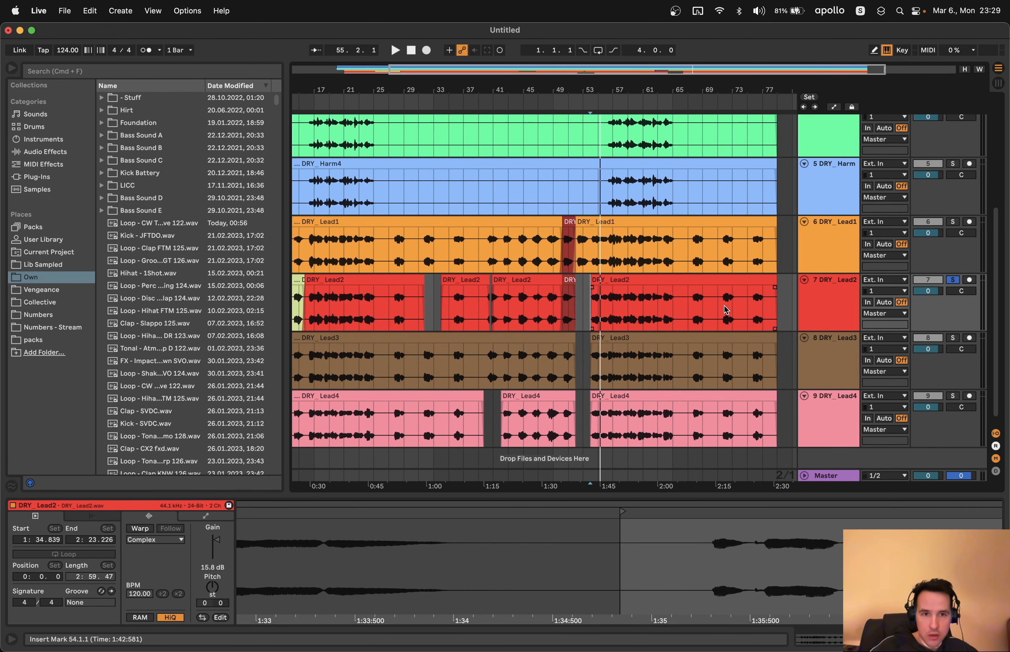
scroll(727, 310, "left", 2)
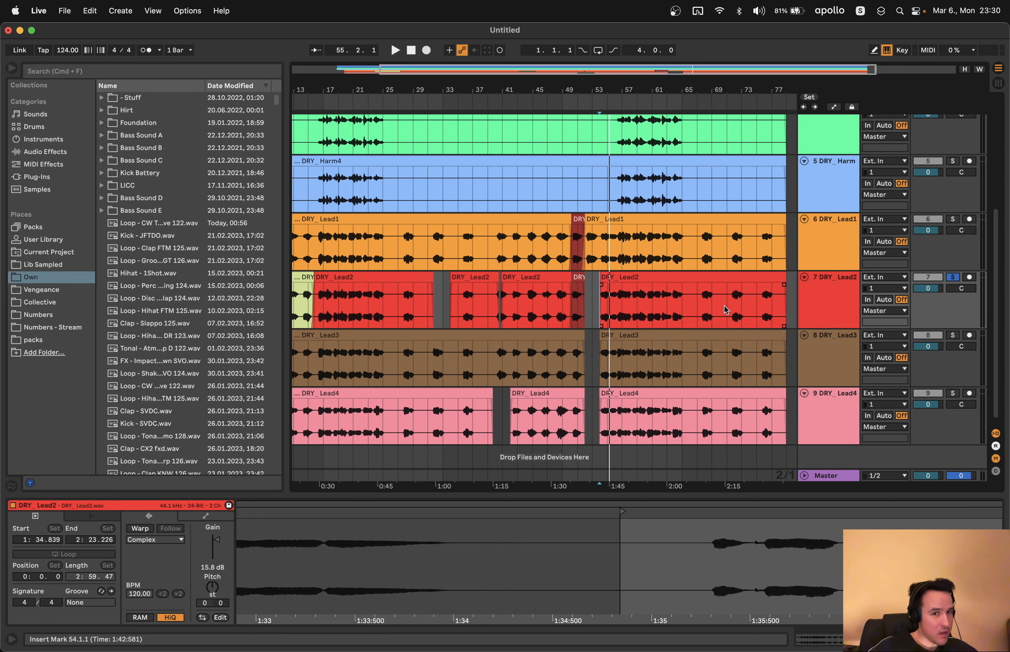
scroll(467, 303, "left", 3)
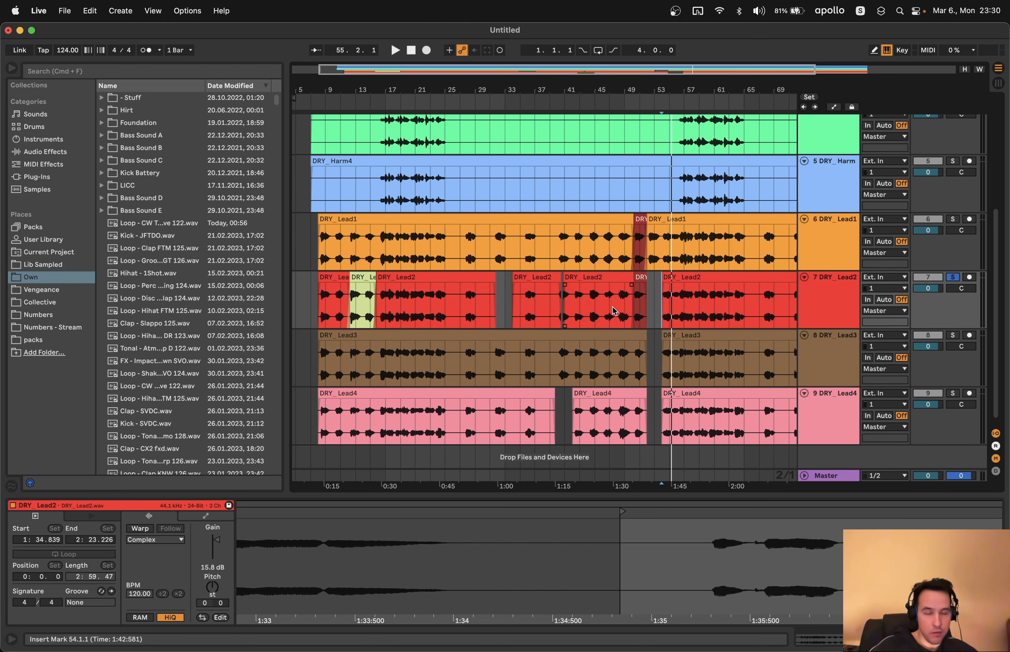
scroll(615, 312, "right", 5)
left_click_drag(635, 70, 658, 99)
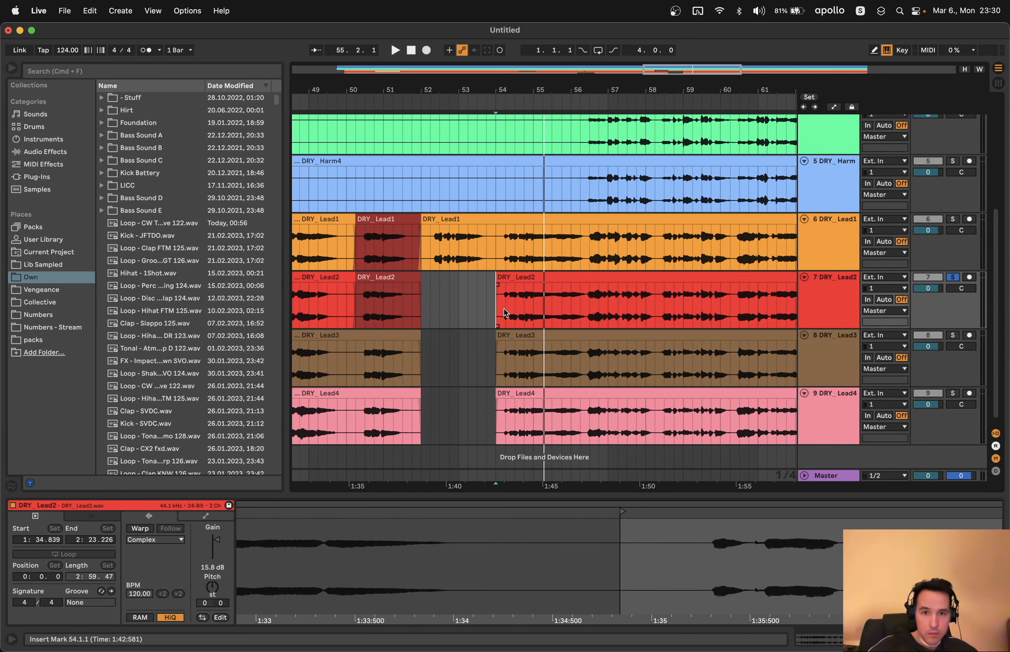
mouse_move(699, 70)
left_mouse_down()
mouse_move(710, 81)
mouse_move(710, 70)
left_mouse_up()
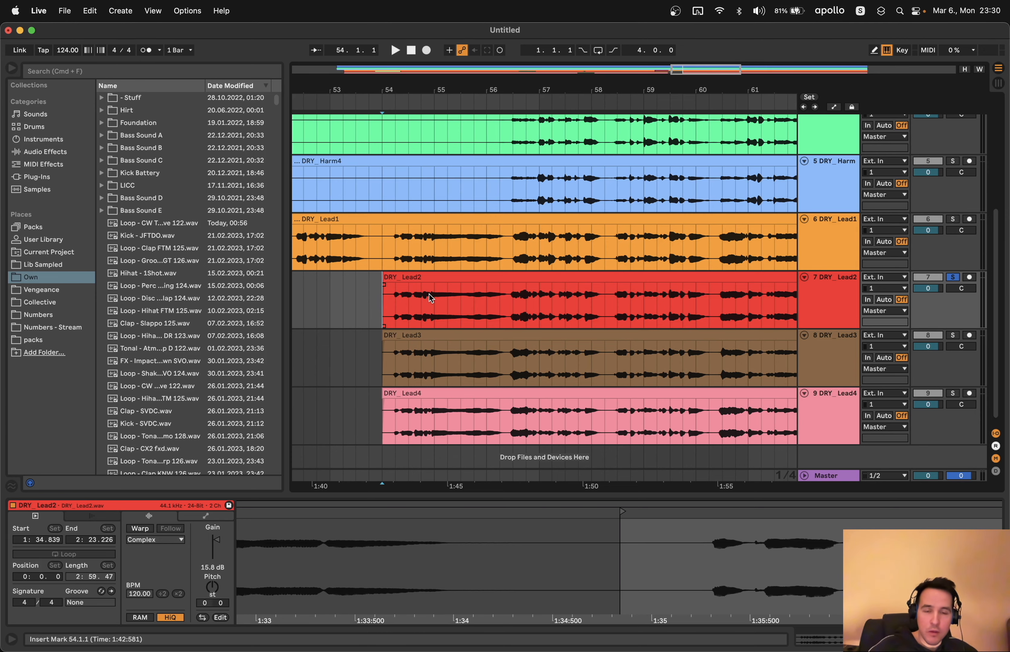
Audition the soloed DRY_Lead3 vocal and select its last phrase clip, from 75.3.3 to 77.2.1
key("space")
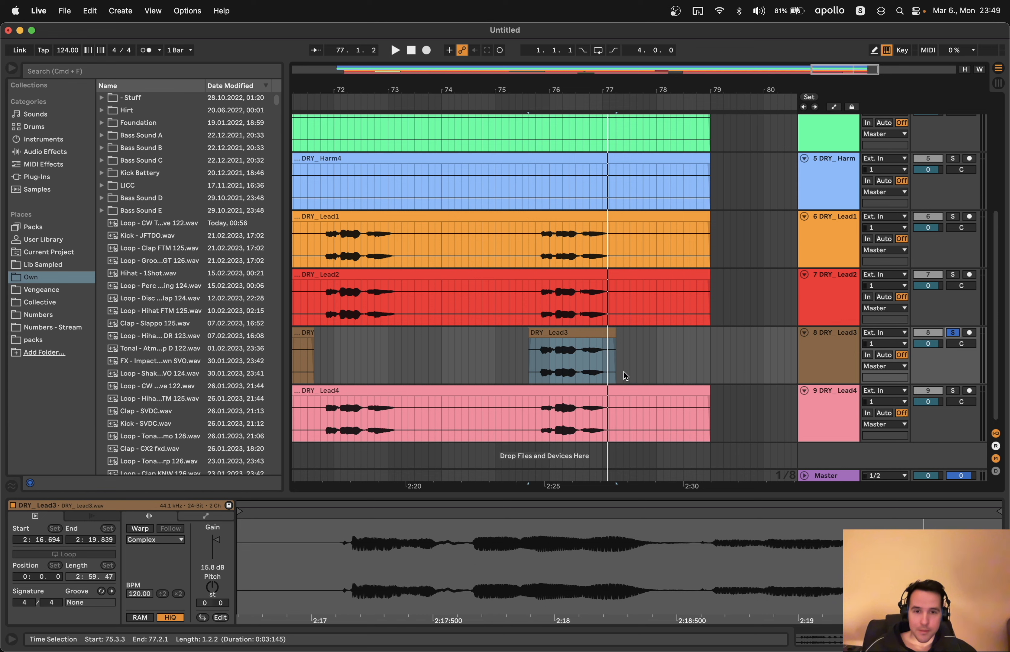
left_click(572, 335)
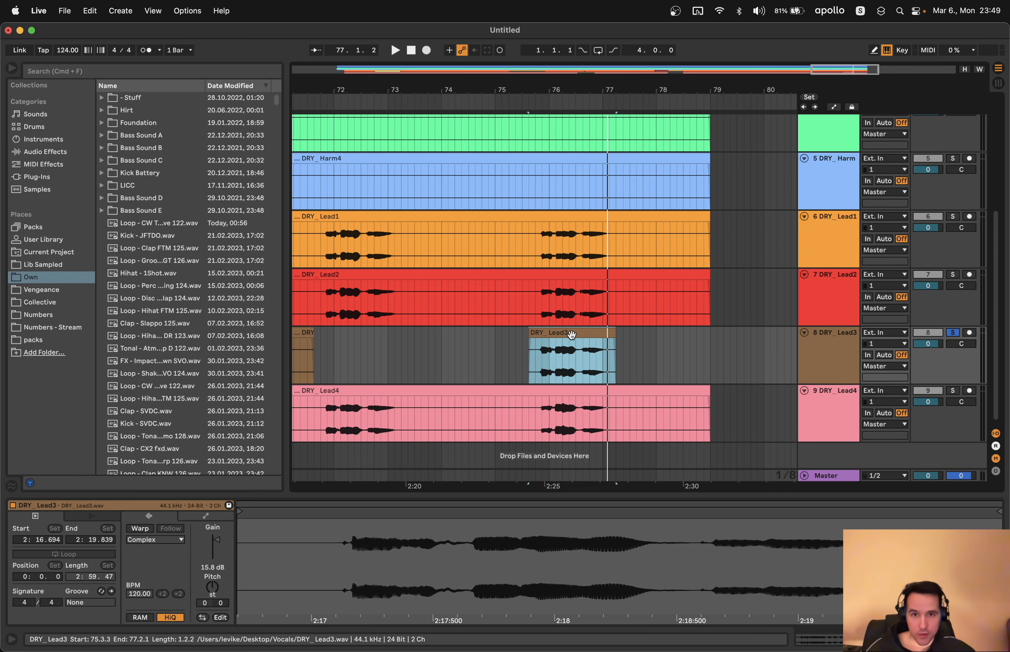
Delete the silent opening up to 8.2.1 in the four lead clips, DRY_Lead1 through DRY_Lead4
scroll(572, 335, "left", 20)
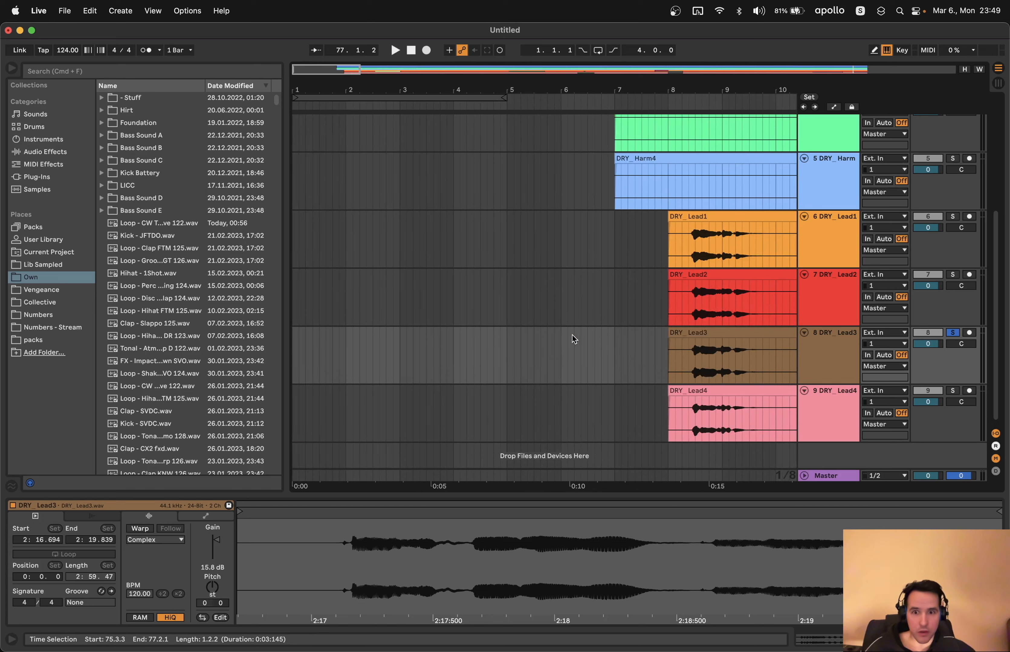
scroll(572, 336, "right", 10)
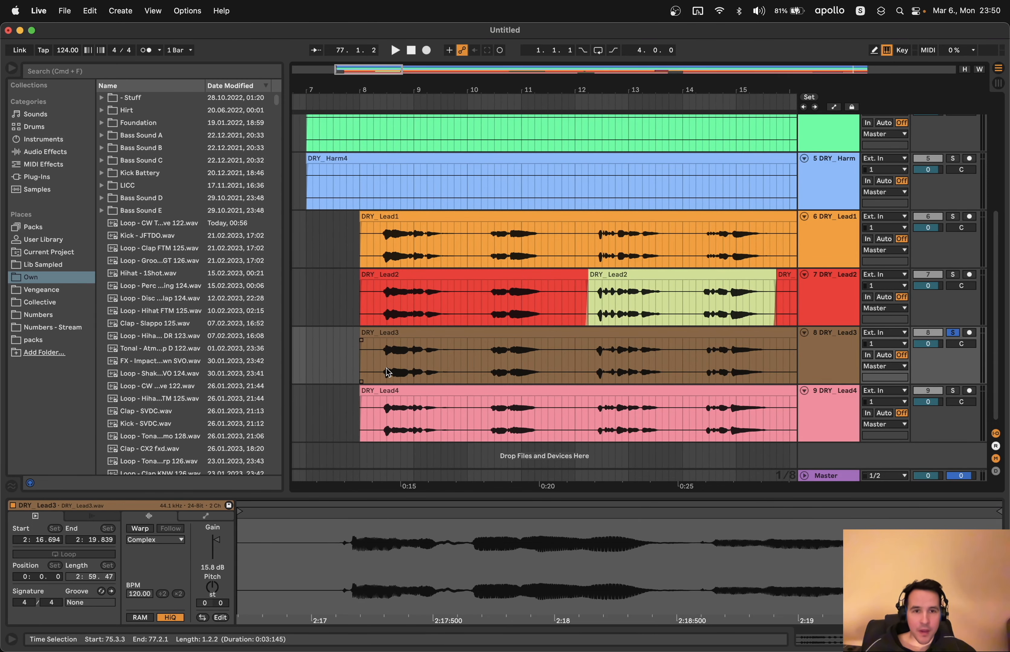
left_click_drag(376, 258, 340, 406)
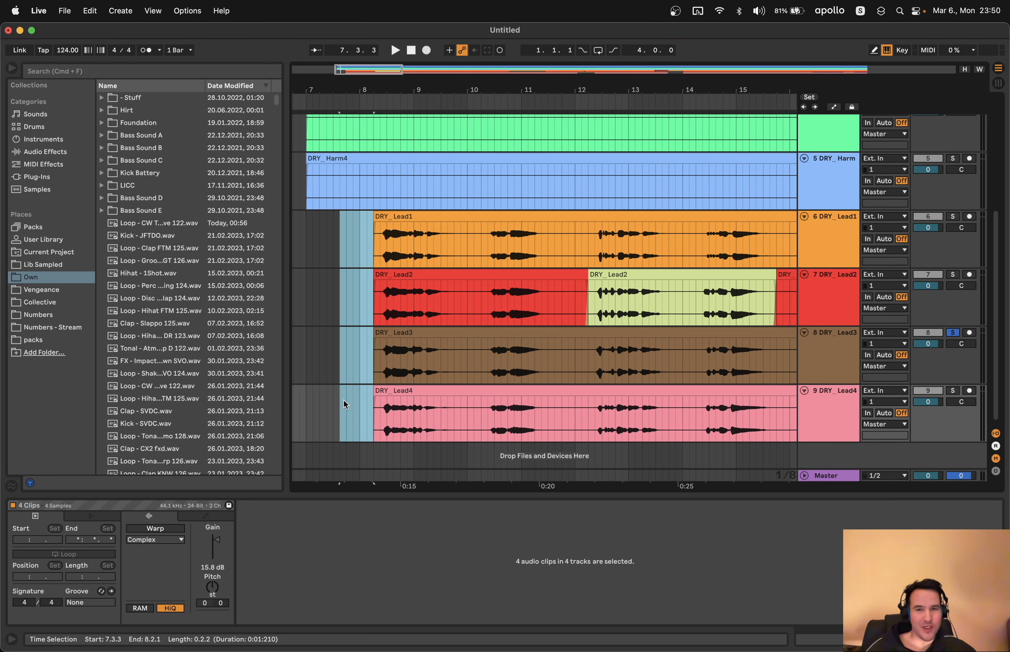
Play DRY_Lead1 soloed from 27.3.1 and split its phrase between 27.4.1 and 29.3.3 into a separate clip
left_click(372, 352)
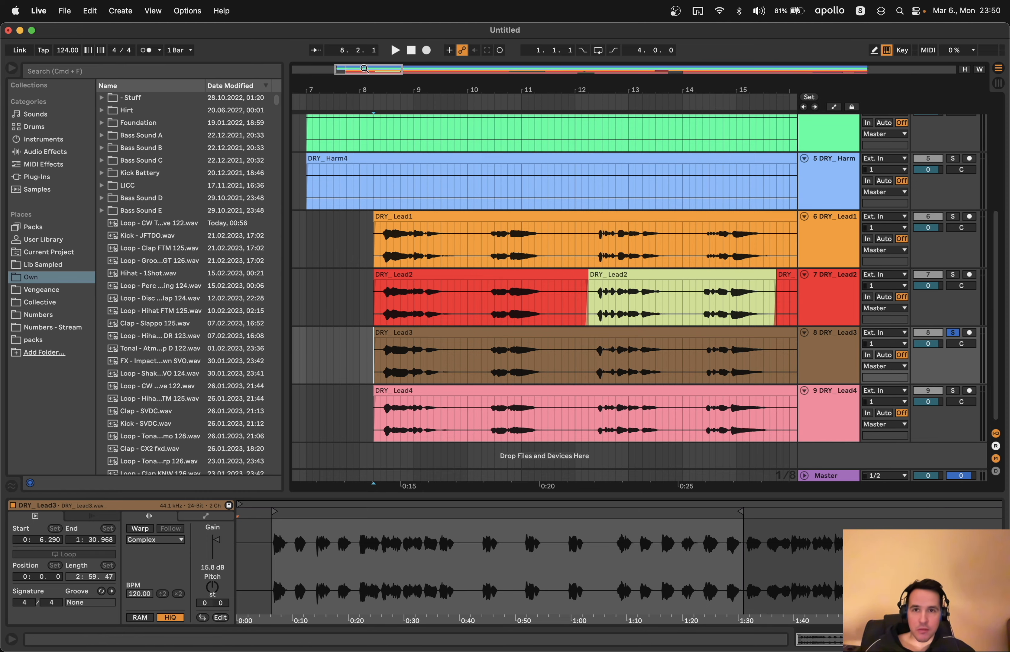
left_click_drag(365, 69, 658, 68)
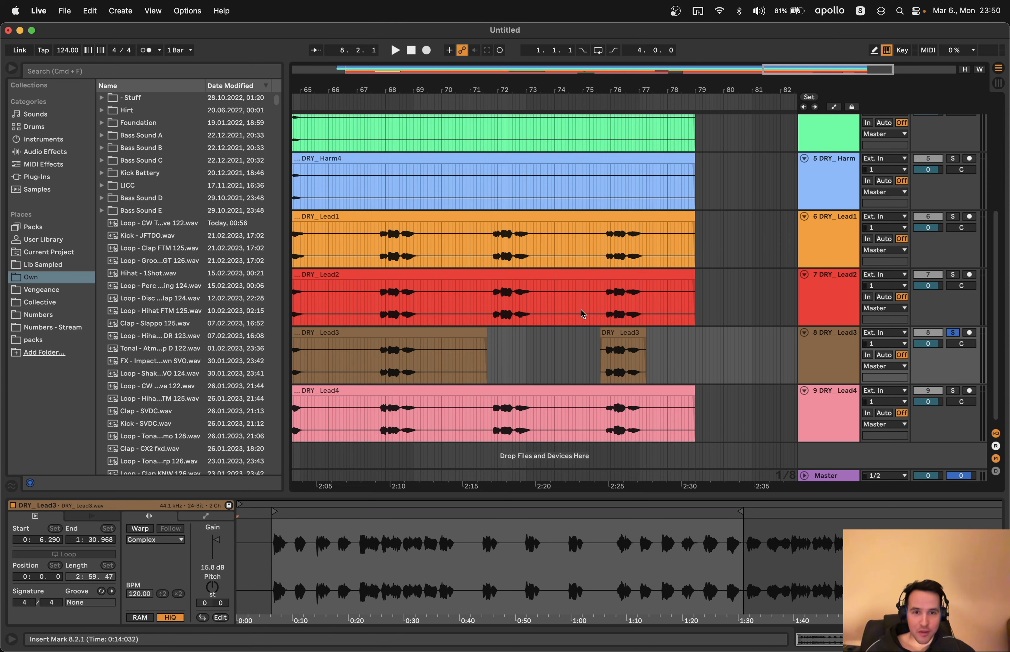
scroll(565, 299, "left", 10)
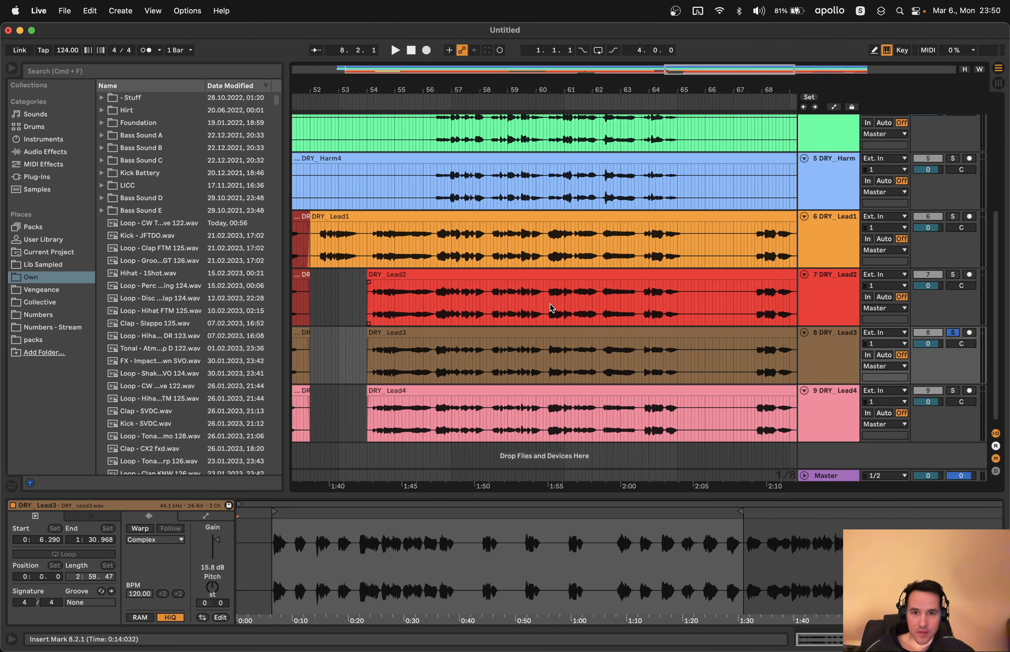
scroll(551, 308, "left", 12)
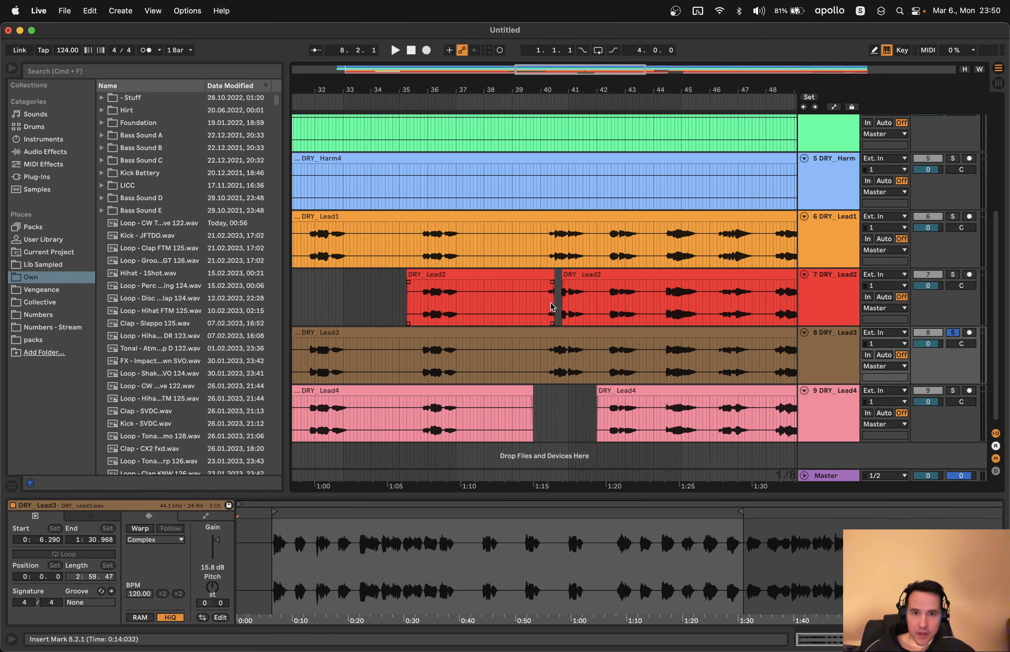
left_click(509, 248)
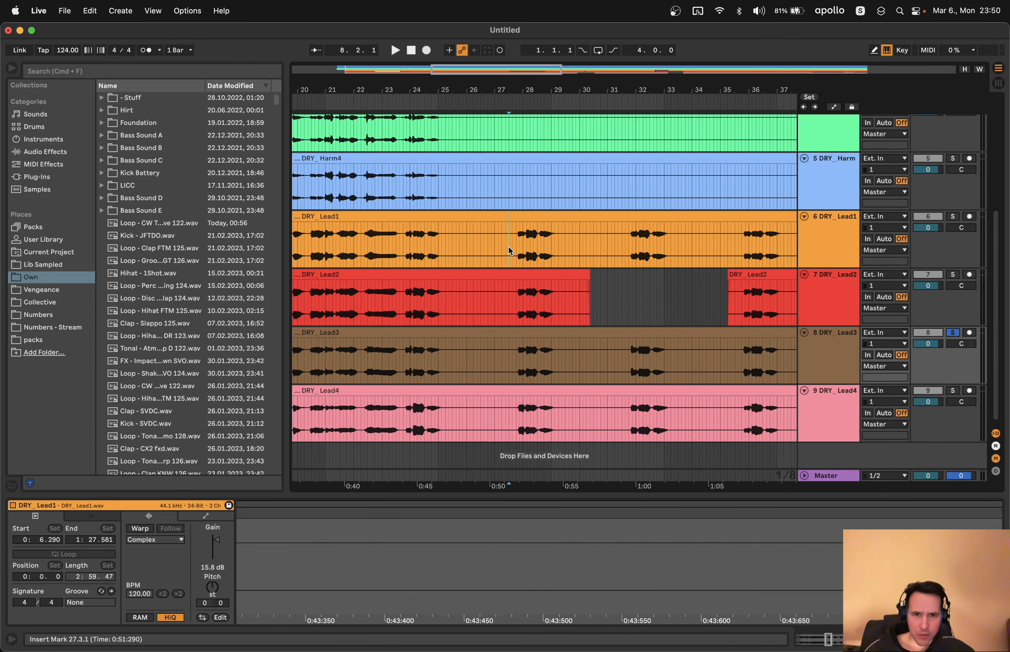
left_click(950, 218)
key("space")
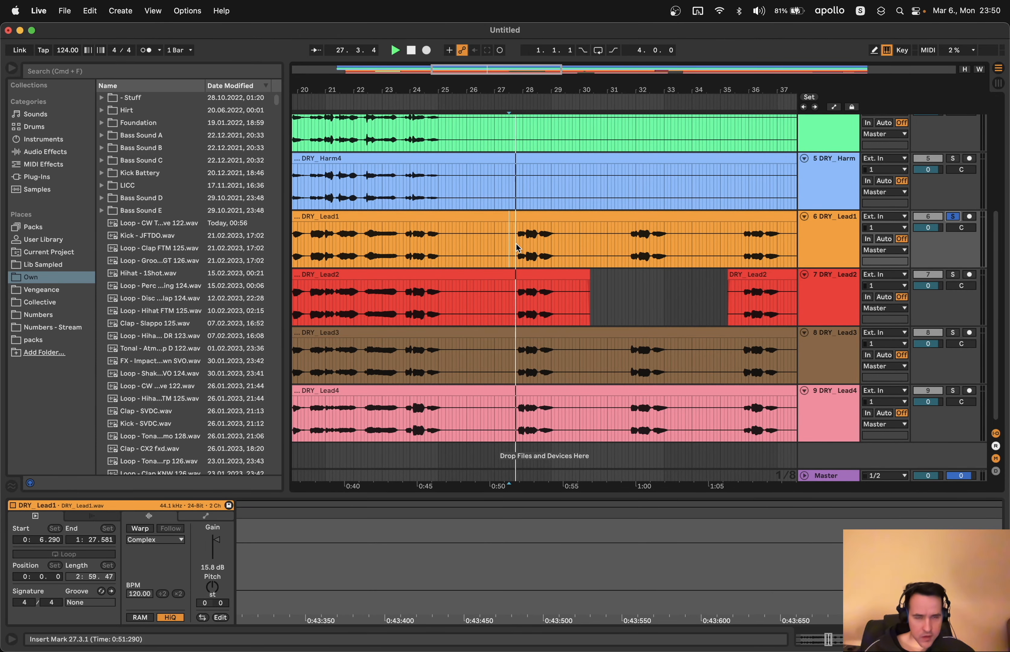
left_click_drag(516, 248, 550, 248)
key("super+e")
key("space")
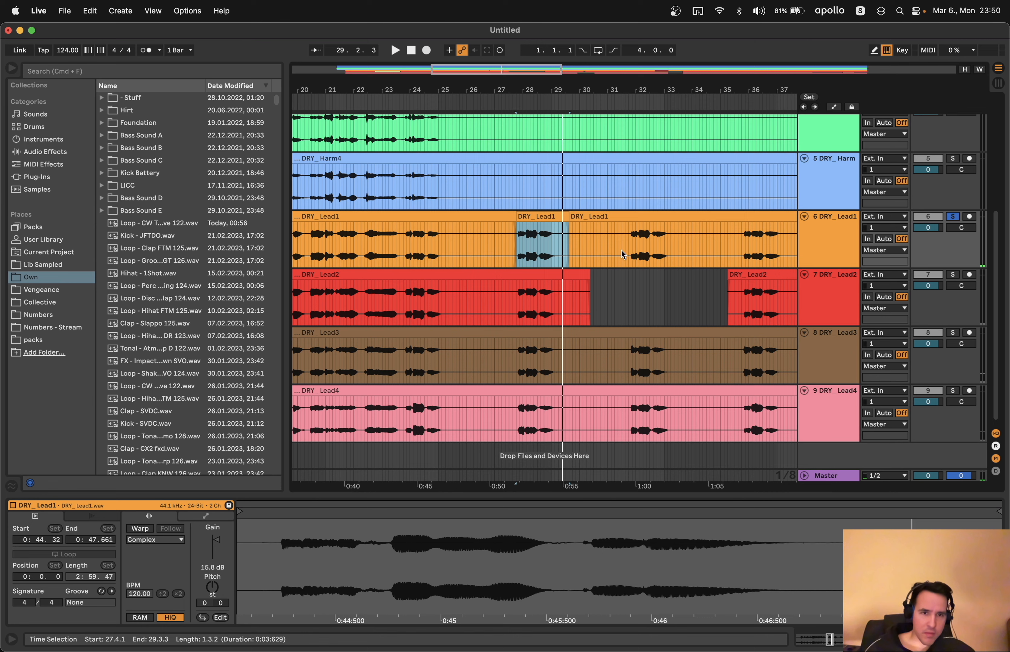
Audition DRY_Lead1 from 31.3.3 and split the phrase running to about bar 33 into its own clip
left_click(624, 253)
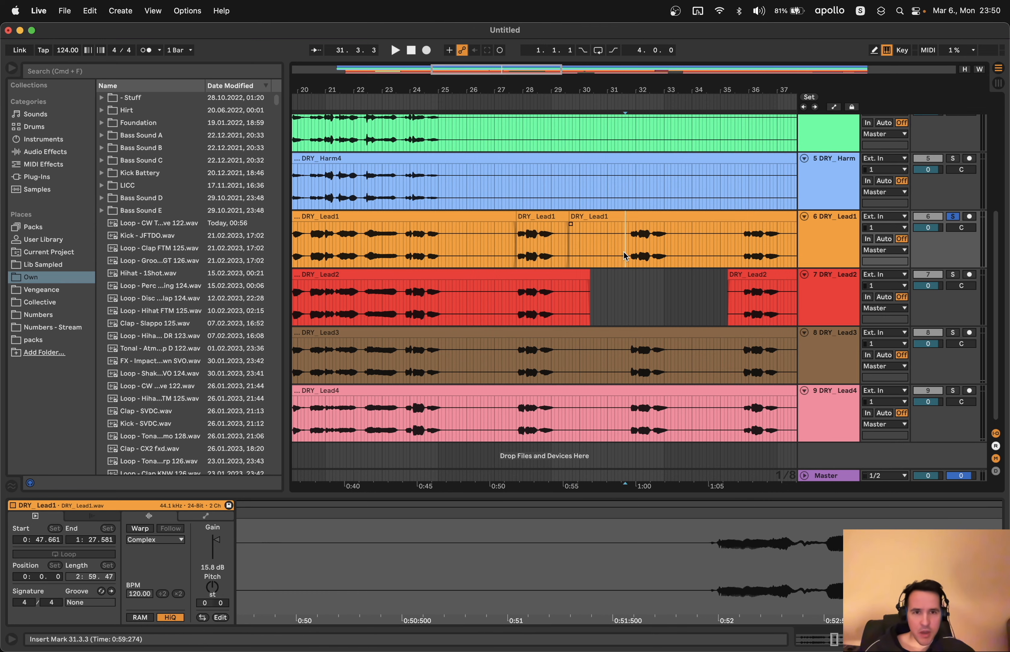
scroll(606, 272, "right", 2)
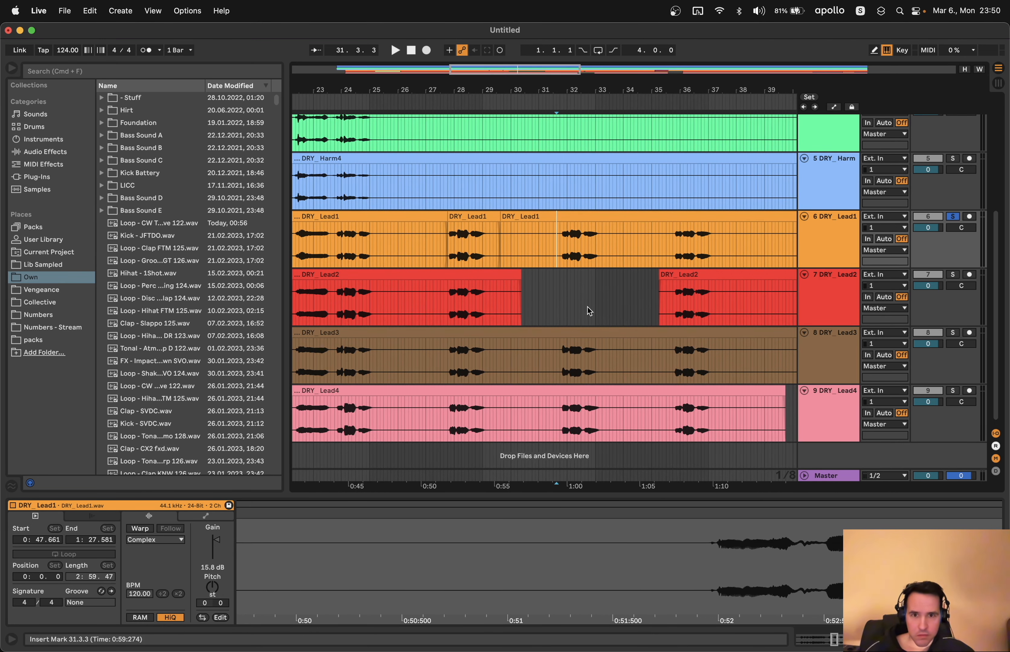
scroll(587, 308, "right", 2)
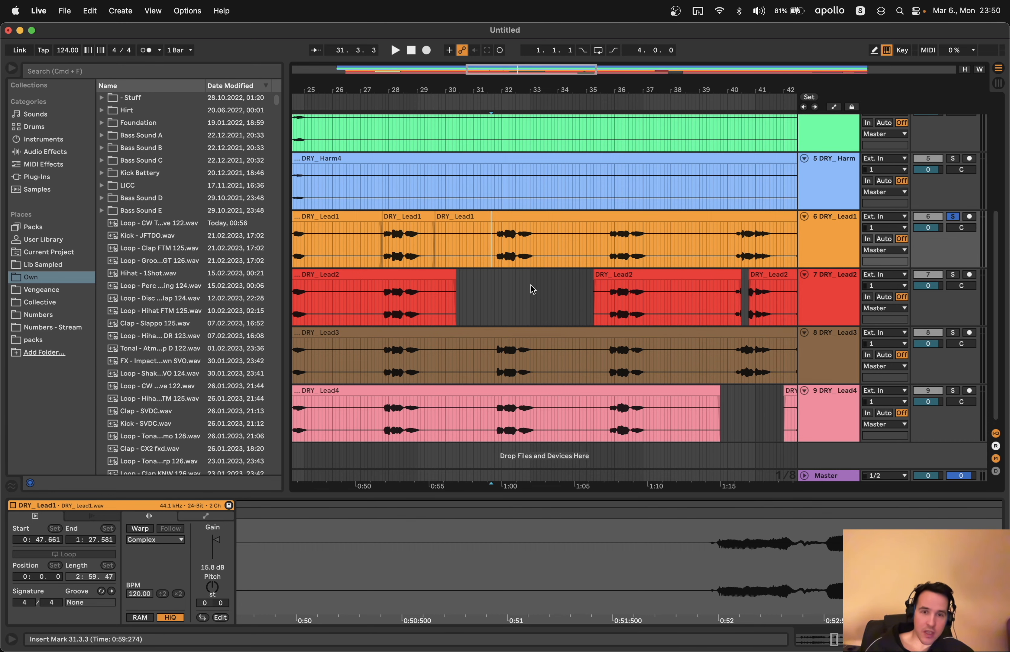
key("space")
left_click_drag(492, 246, 536, 246)
key("super+e")
scroll(604, 244, "right", 2)
left_click(566, 259)
key("space")
key("space")
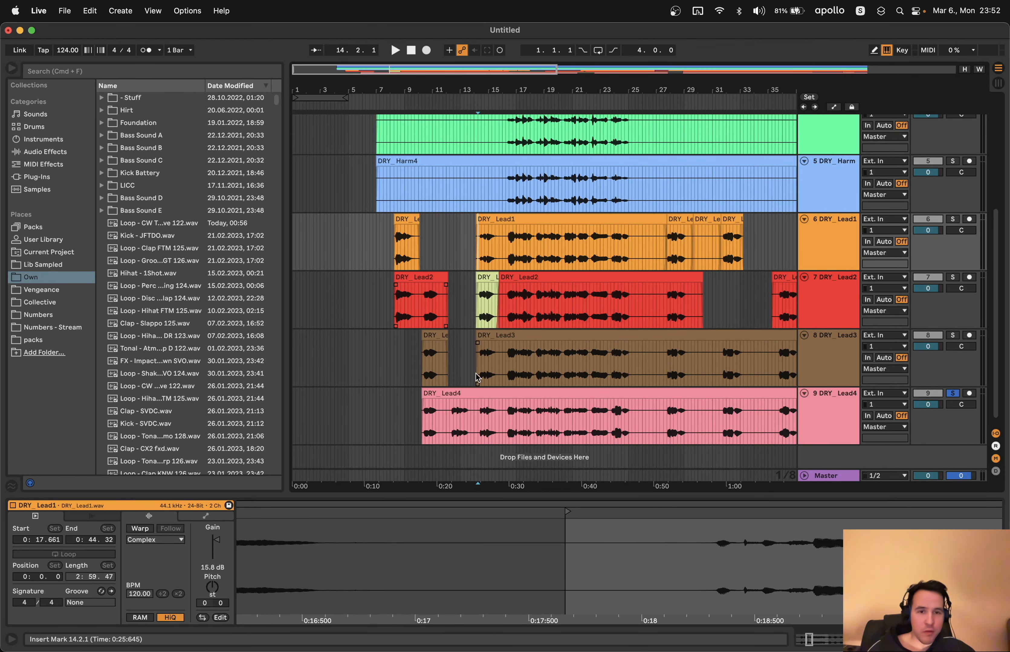
Delete the silent stretch from 15.3.1 to 16.2.1 in DRY_Lead2, behind the pale green clip
scroll(476, 374, "right", 5)
scroll(546, 359, "right", 8)
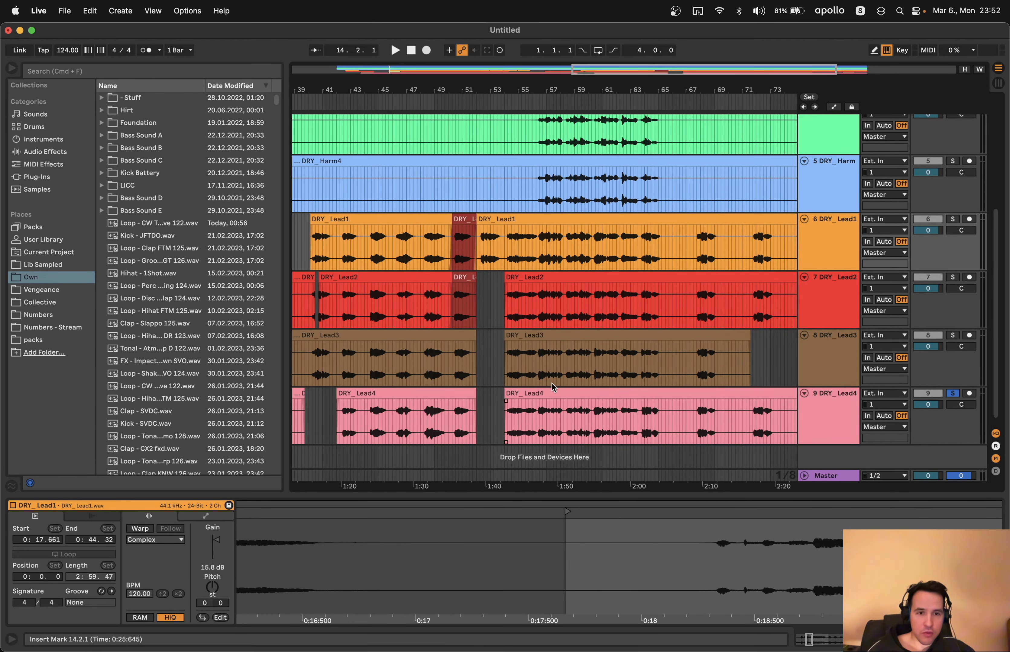
left_click(663, 400)
scroll(662, 401, "right", 4)
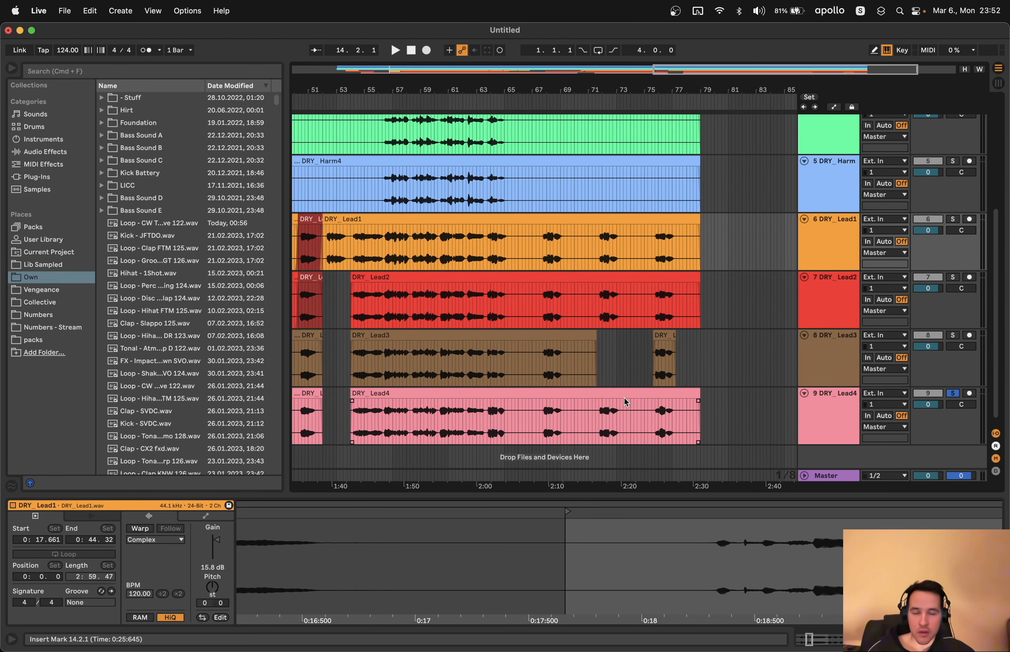
scroll(624, 405, "left", 12)
scroll(563, 371, "left", 3)
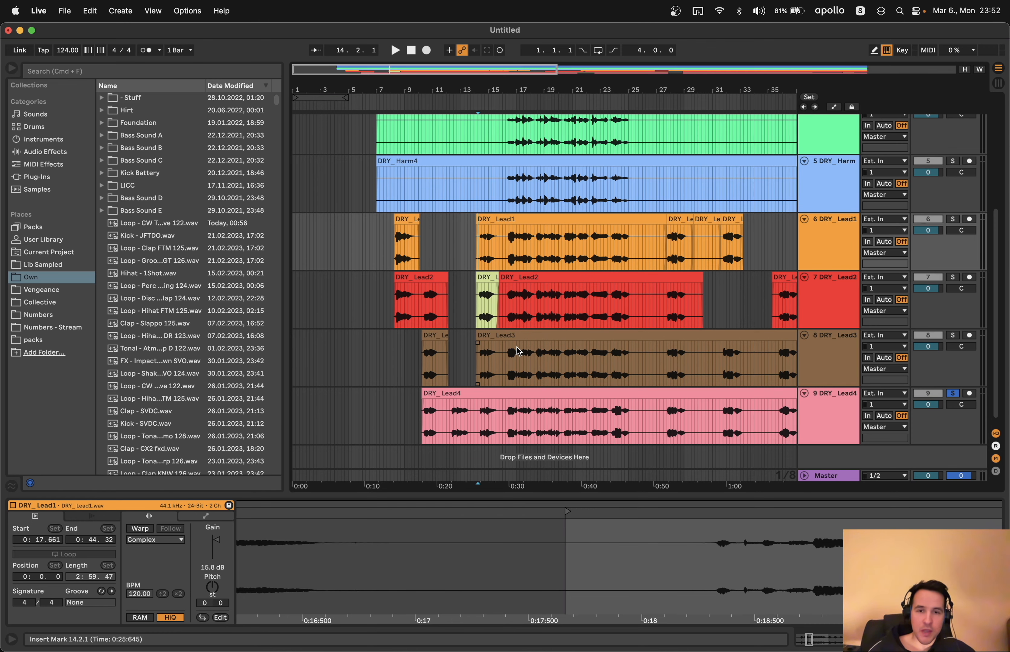
left_click_drag(394, 69, 394, 111)
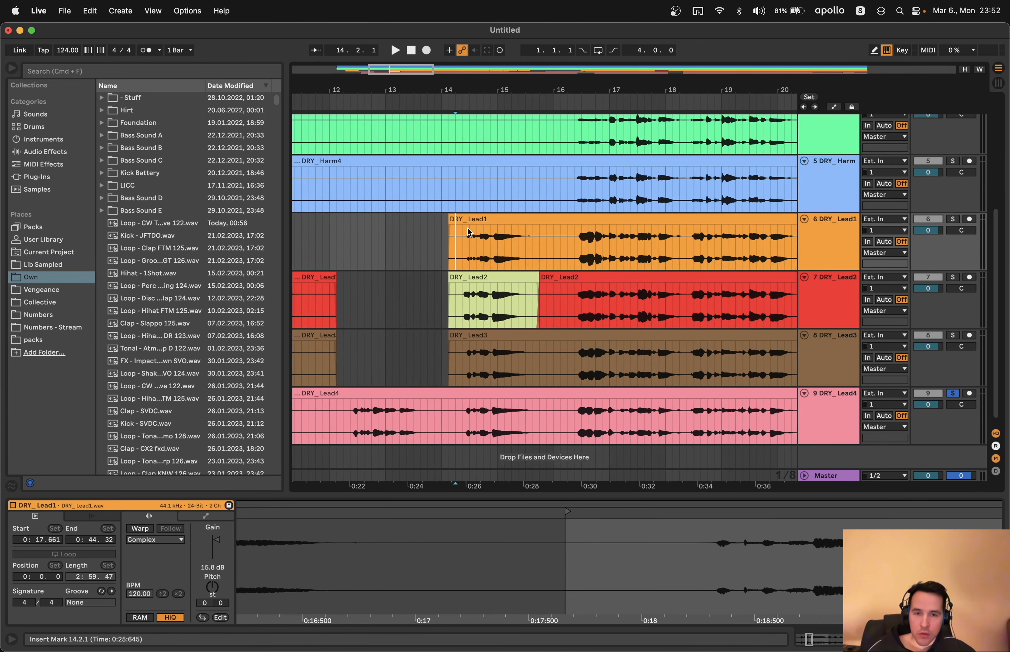
scroll(645, 383, "right", 3)
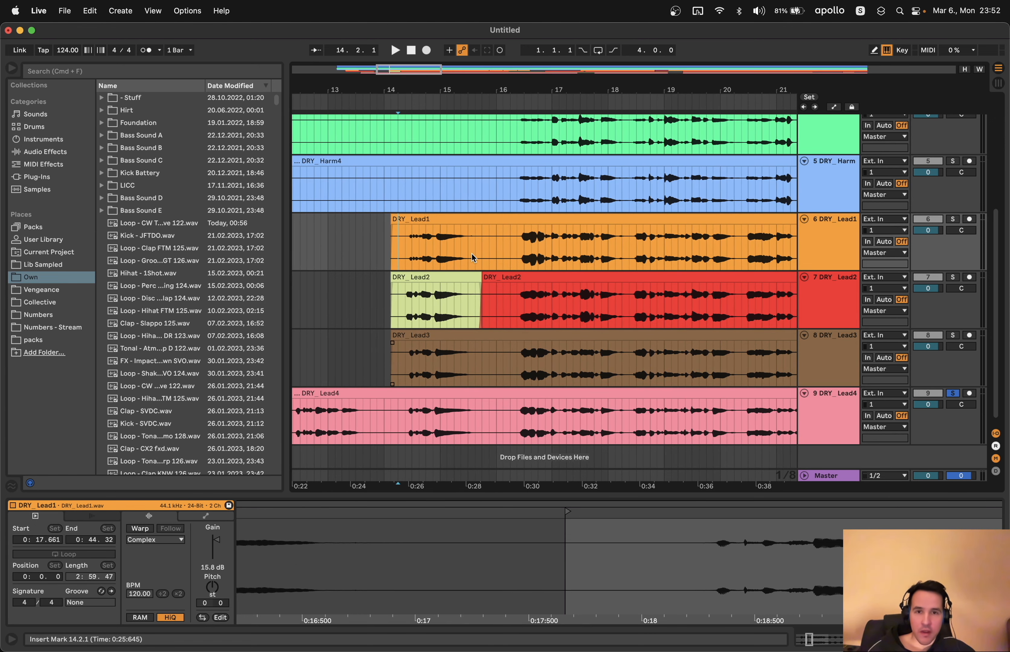
left_click_drag(470, 319, 512, 316)
key("Delete")
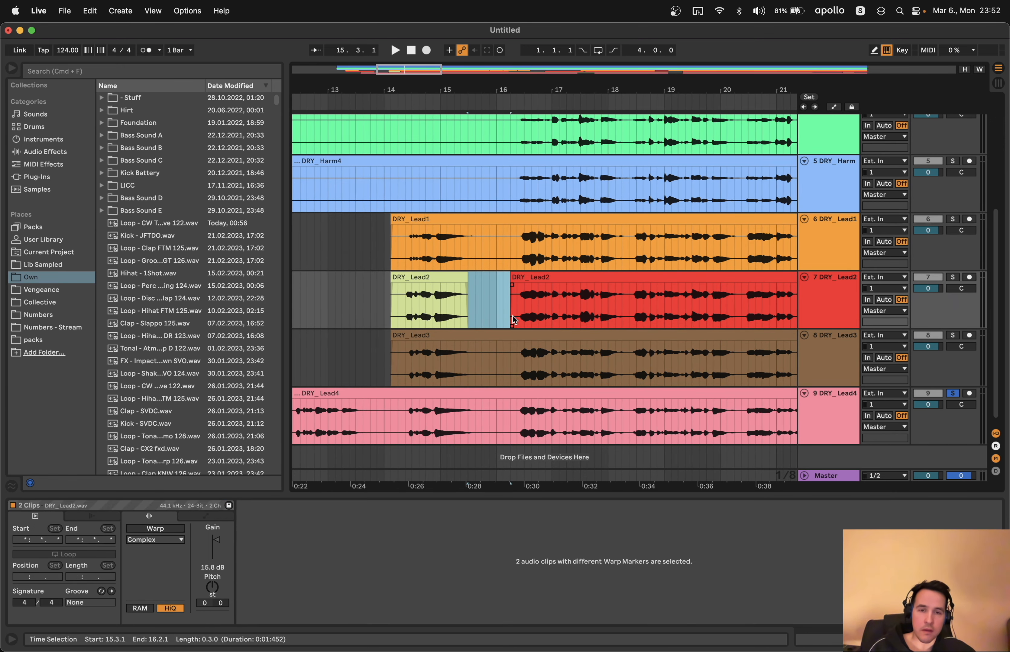
Trim the start of the red DRY_Lead2 clip after the pale green one to 16.2.3
scroll(496, 324, "left", 6)
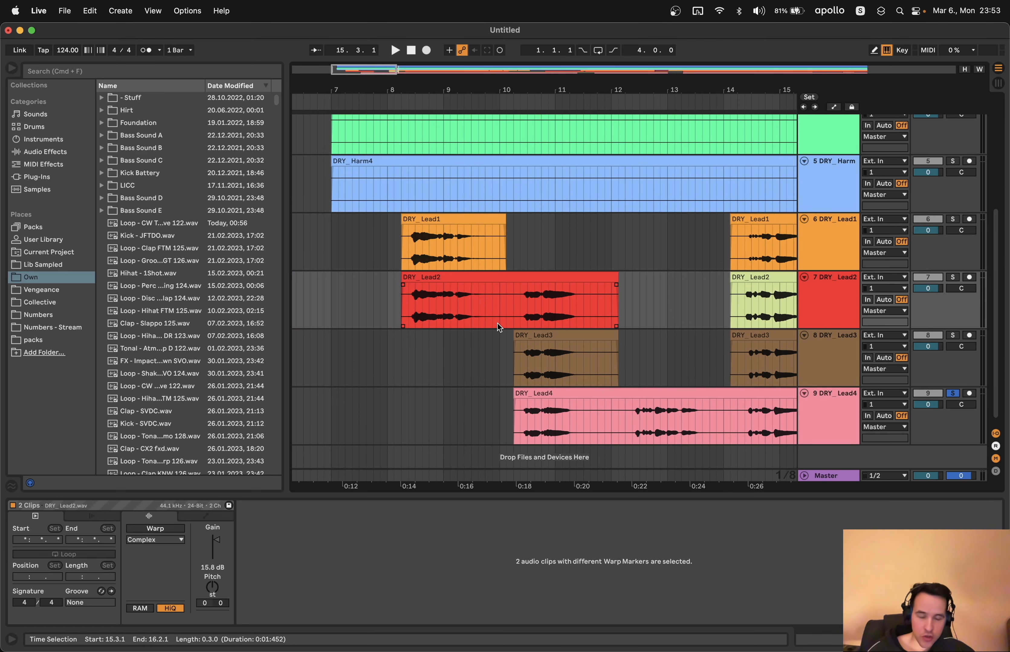
scroll(499, 323, "right", 7)
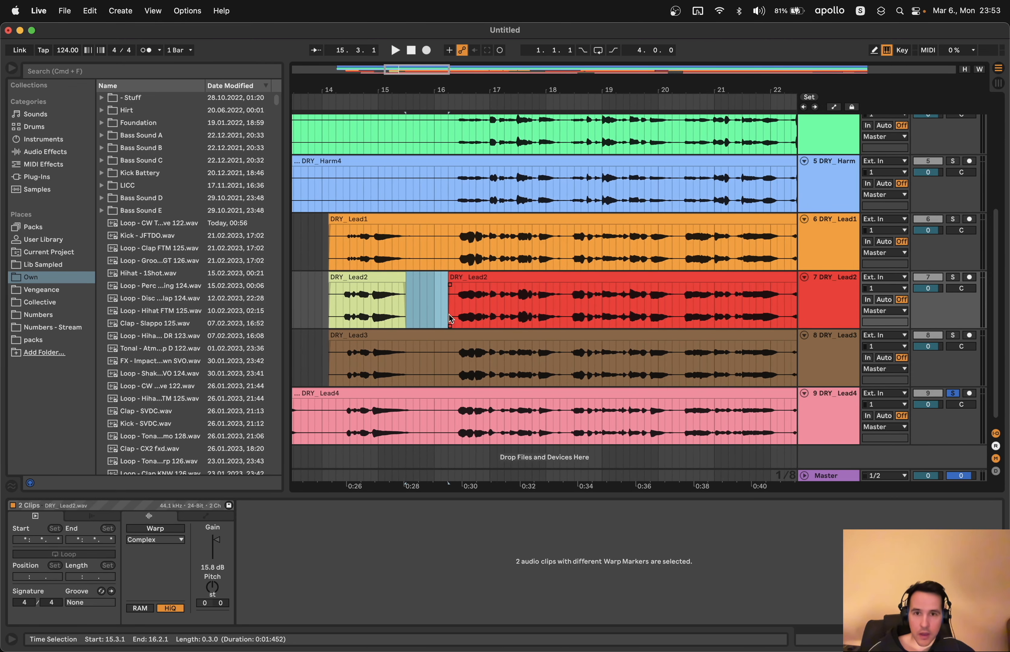
left_click(442, 312)
left_click_drag(443, 311, 453, 296)
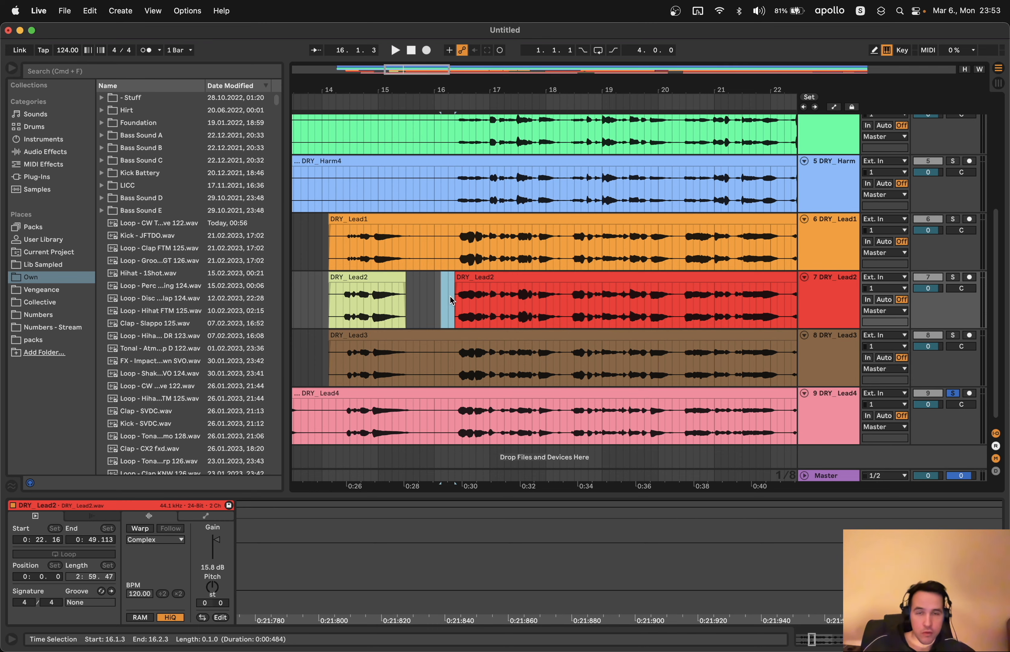
Remove the phrase beginning near bar 14 from DRY_Lead1 up to 16.1.1, along with the matching phrase in DRY_Lead3
left_click_drag(415, 72, 396, 71)
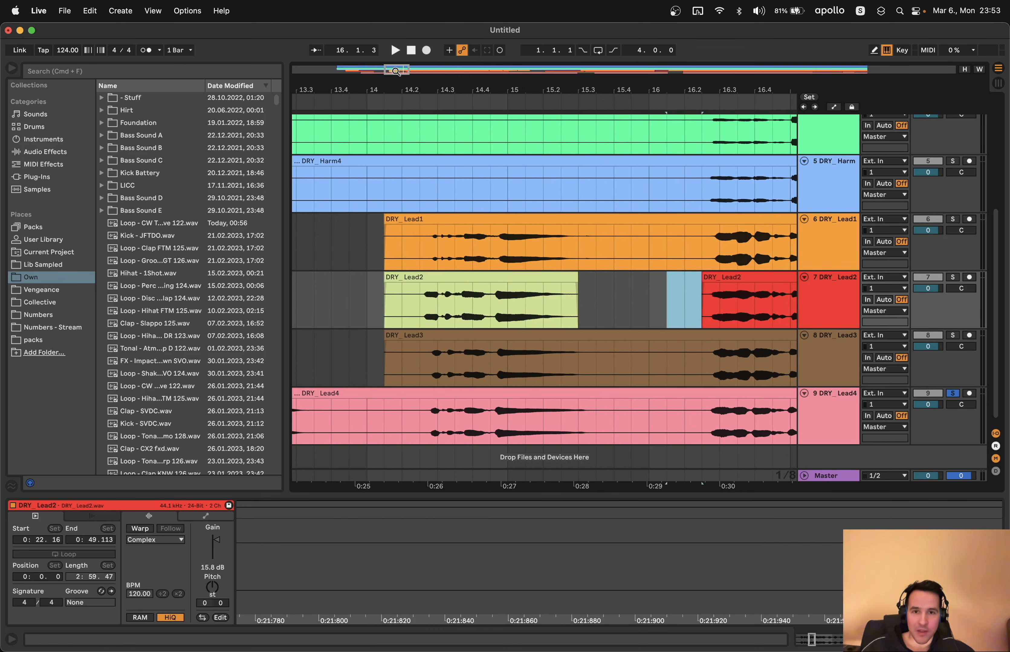
left_click(403, 260)
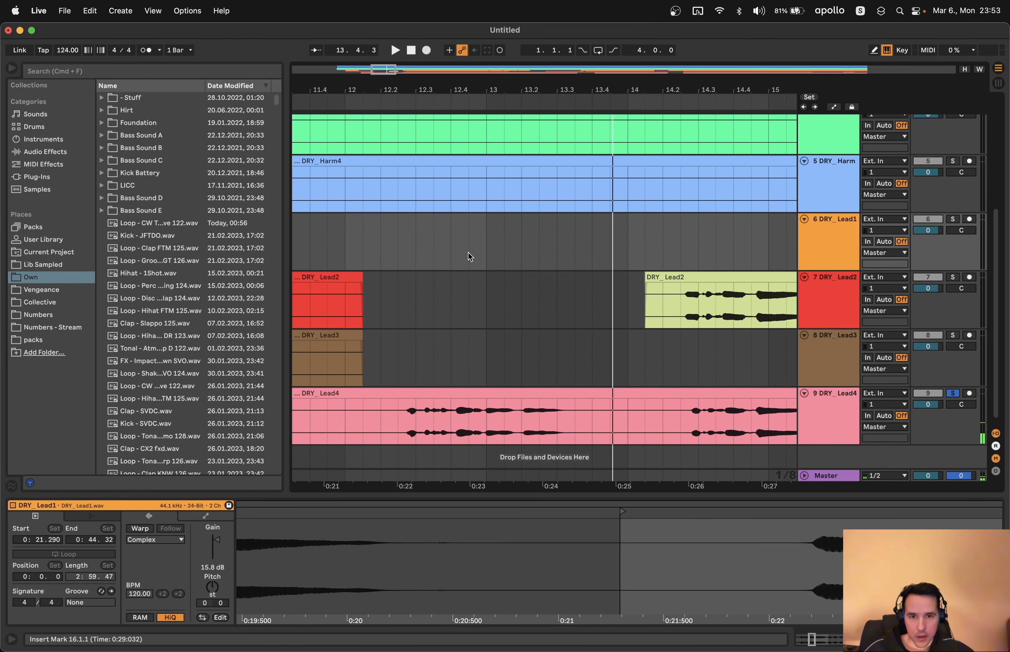
left_click_drag(380, 70, 380, 21)
left_click_drag(392, 70, 377, 87)
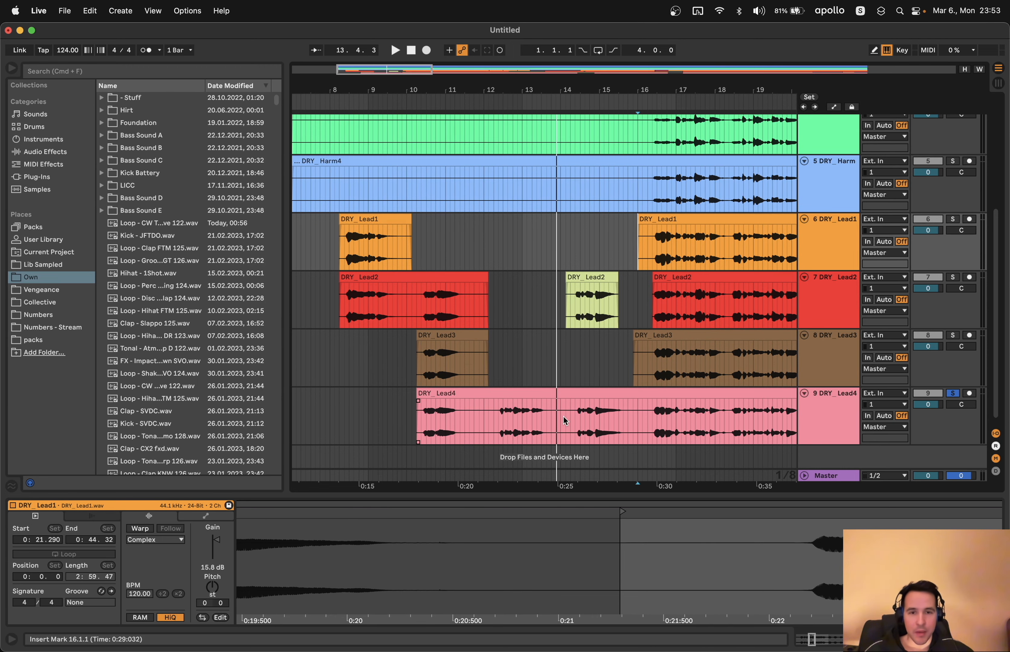
Examine the remaining clips and gaps across the four lead tracks, comparing the full arrangement with the opening bars
scroll(700, 211, "right", 5)
left_click(569, 243)
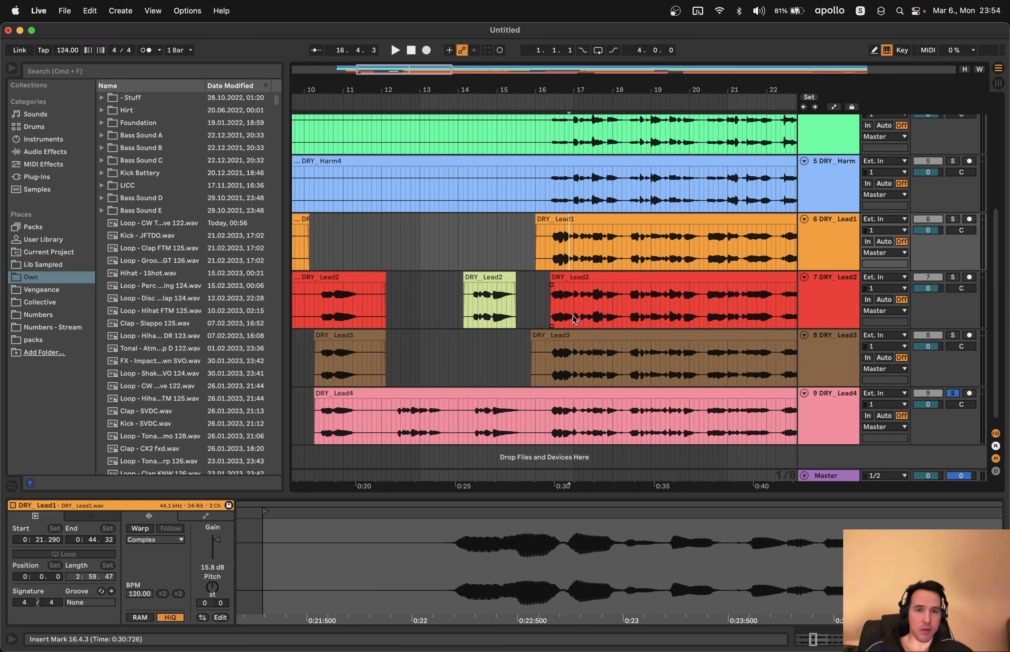
left_click(574, 243)
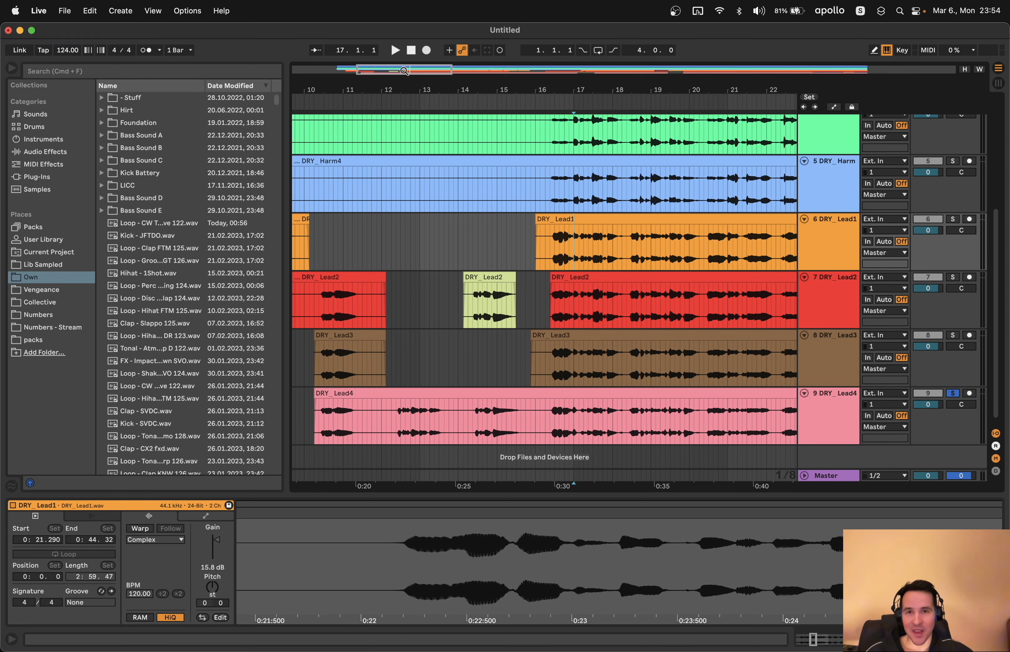
left_click_drag(406, 70, 551, 62)
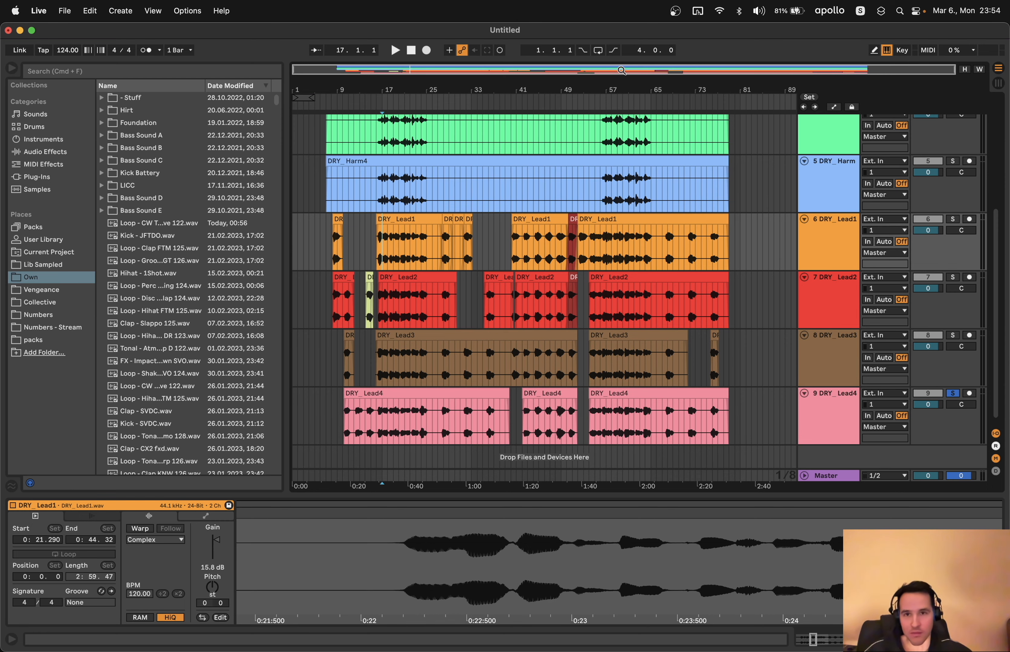
left_click_drag(621, 70, 605, 70)
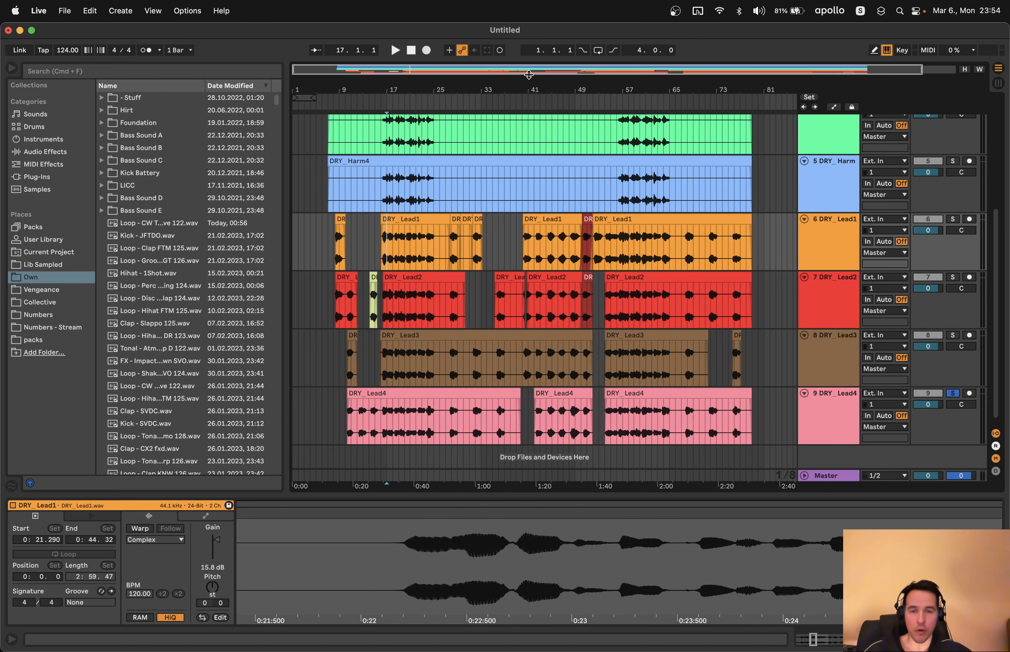
left_click_drag(399, 95, 426, 264)
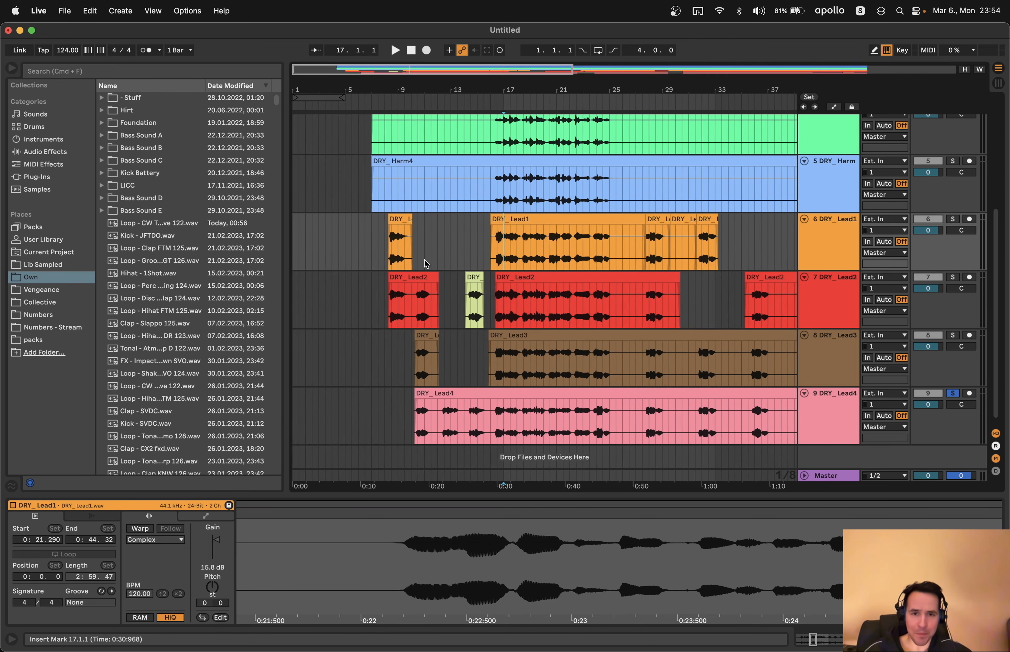
left_click(489, 251)
left_click_drag(429, 90, 442, 438)
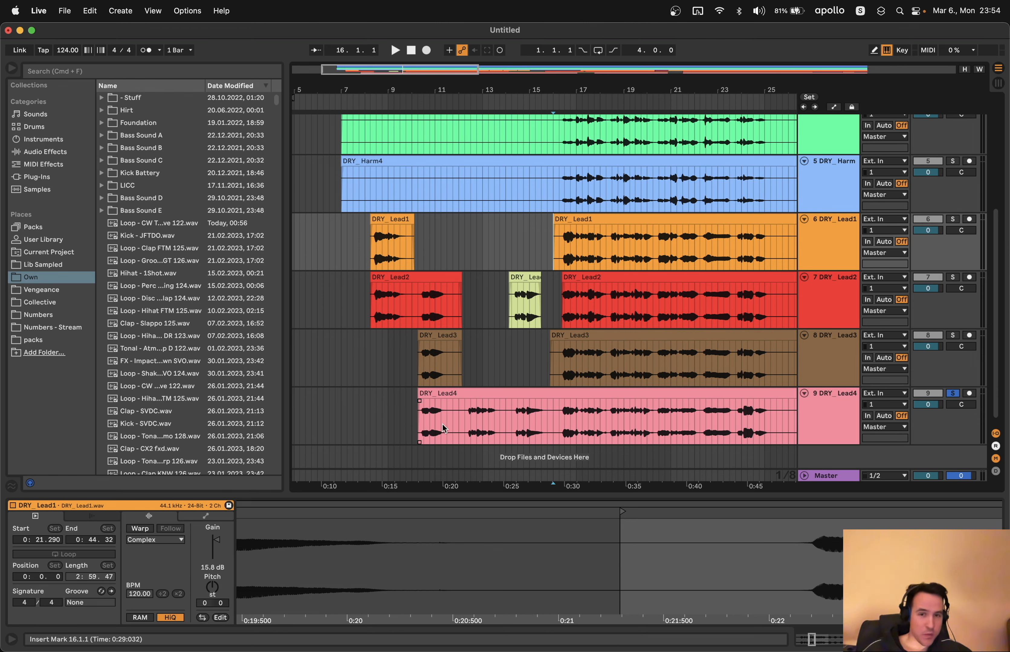
Mark out the DRY_Lead4 phrases between 12.1.1 and 16.1.1 and compare them with the pale green DRY_Lead2 clip
left_click_drag(465, 424, 499, 420)
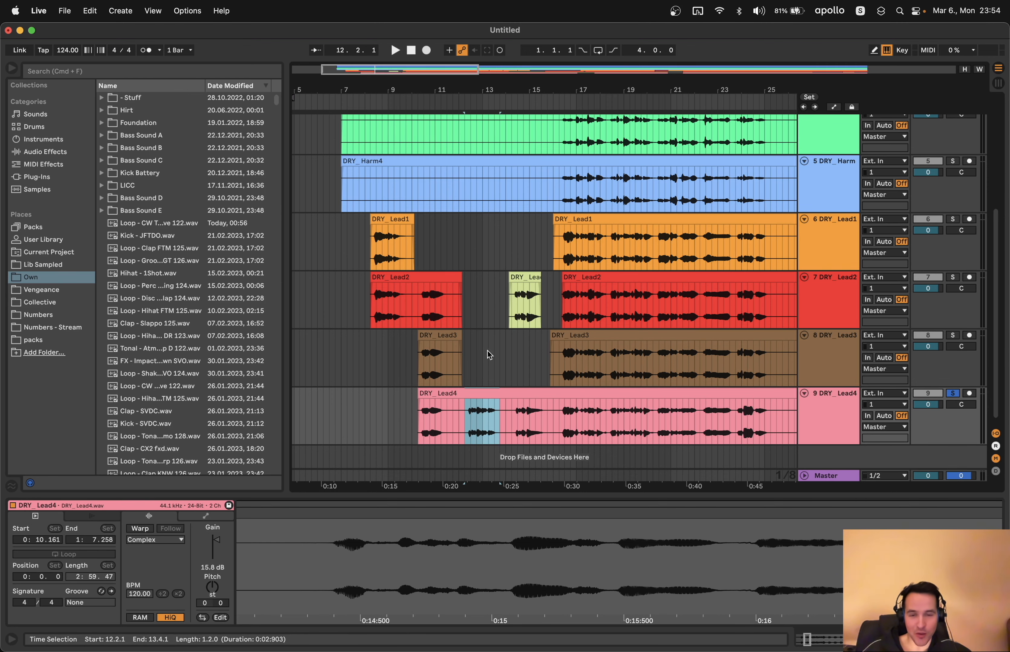
left_click_drag(400, 69, 401, 114)
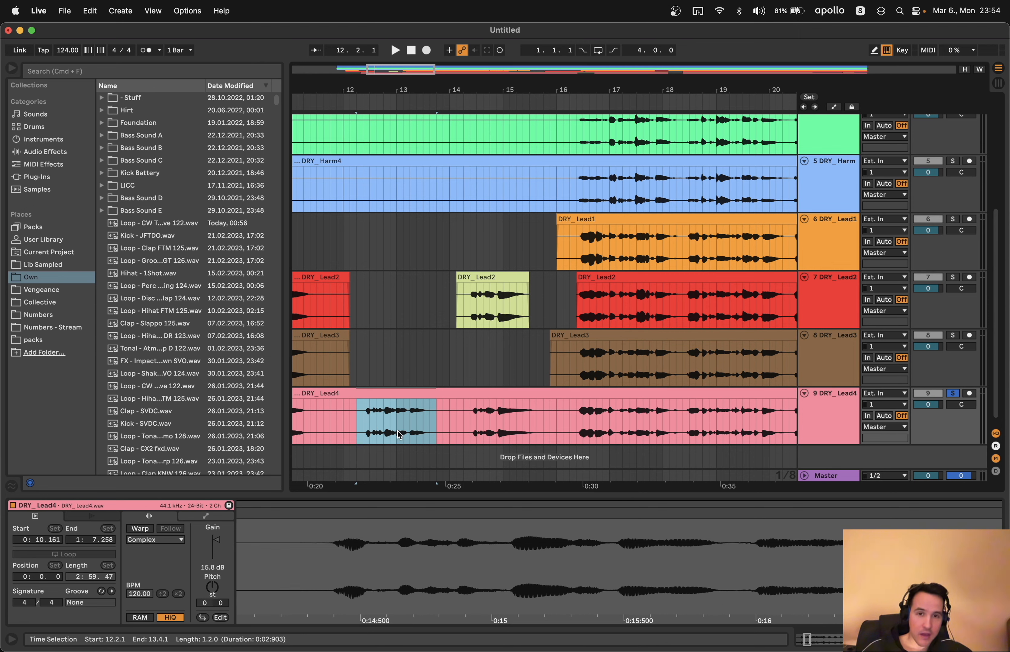
left_click(498, 288)
left_click(496, 418)
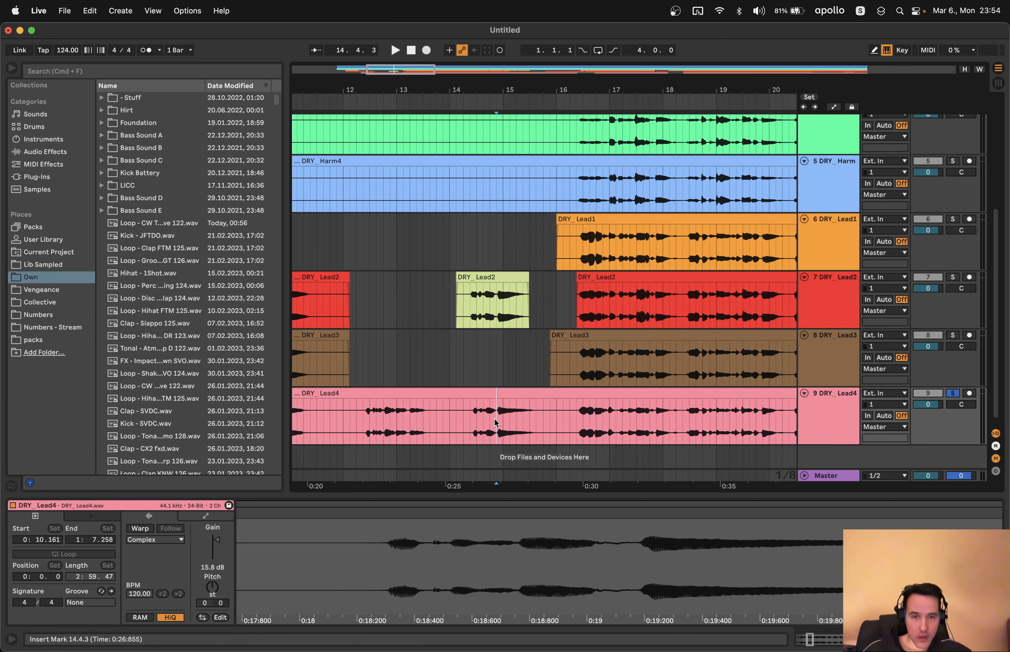
left_click_drag(345, 416, 553, 416)
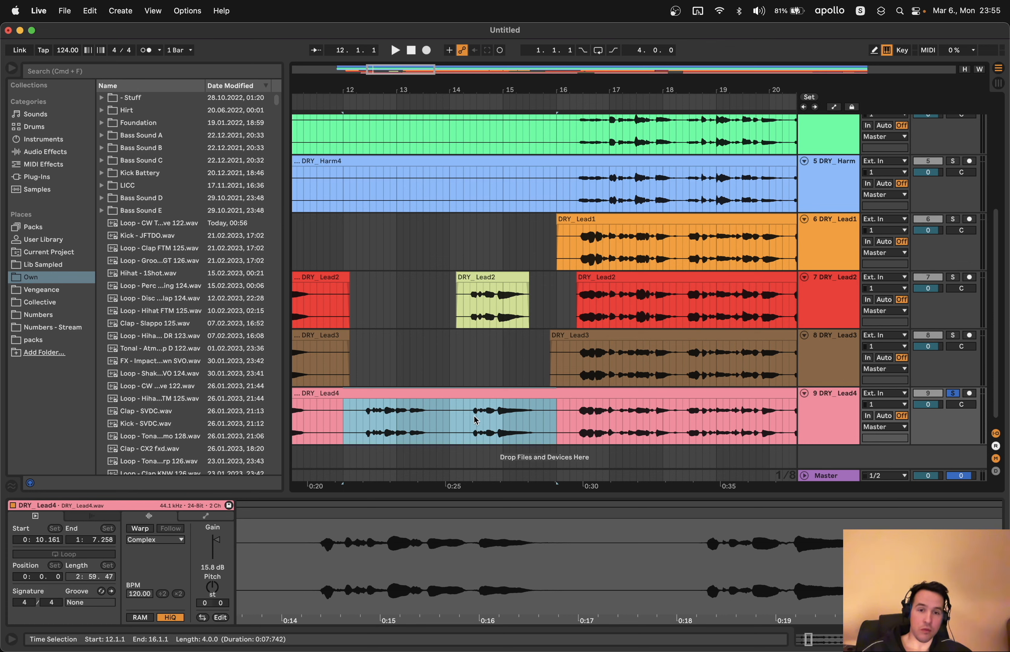
left_click_drag(450, 419, 559, 430)
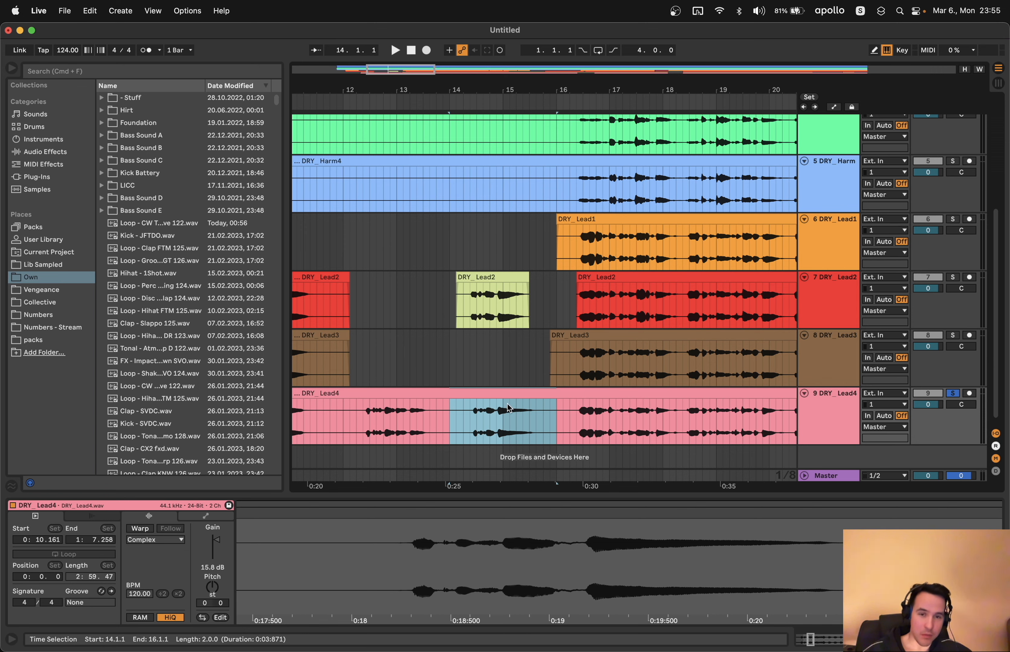
left_click(505, 299)
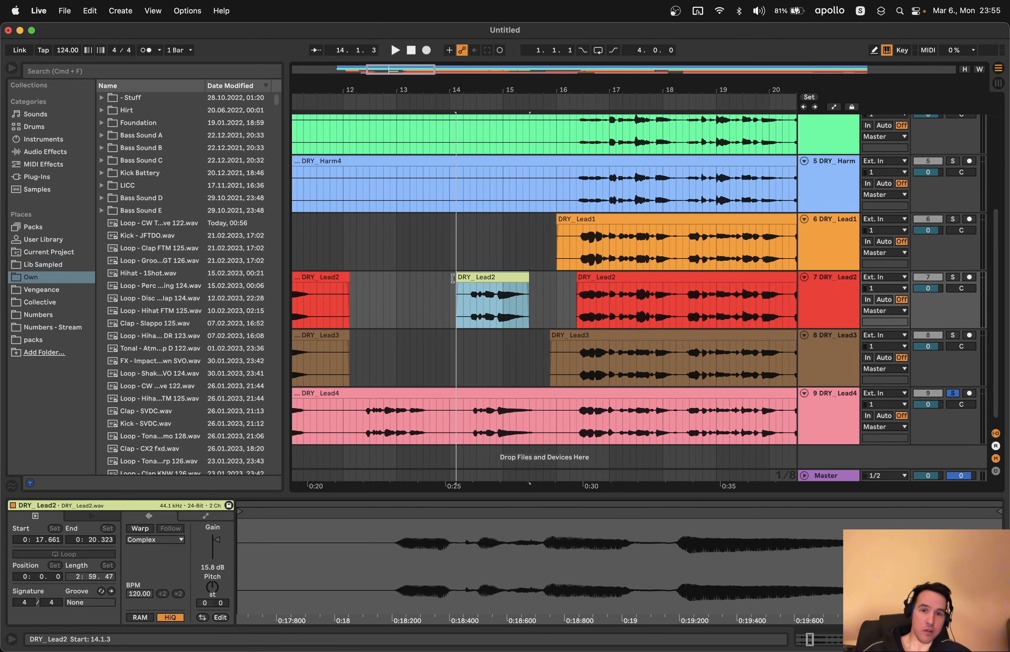
Extend both ends of the pale green DRY_Lead2 clip so it spans 14.1.1 to 15.4.1
left_click_drag(456, 283, 450, 282)
left_click_drag(531, 283, 543, 287)
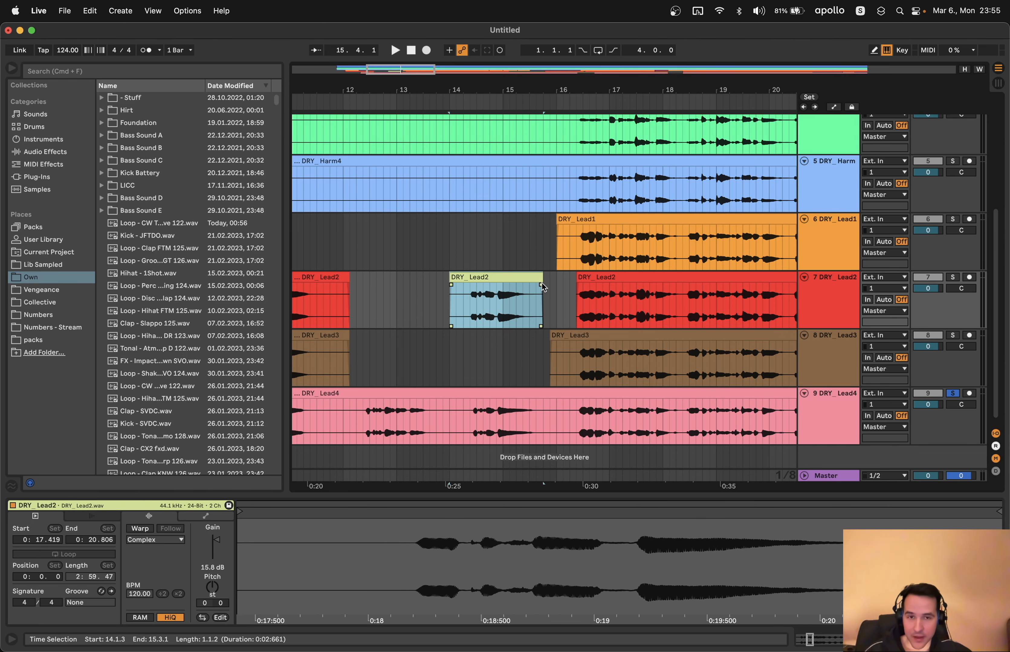
scroll(509, 297, "right", 5)
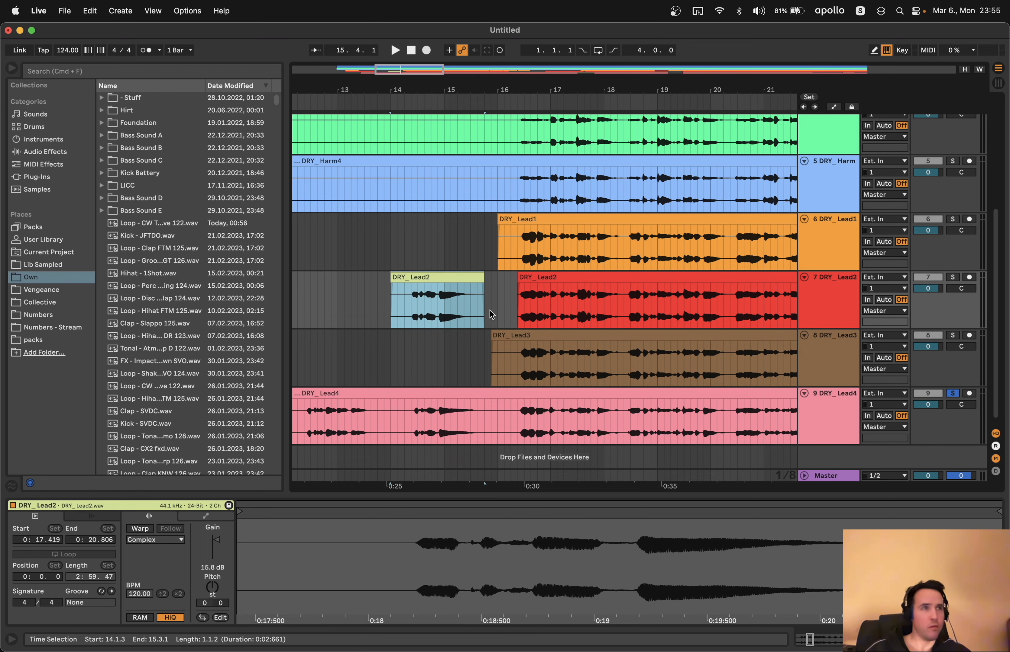
Highlight DRY_Lead4 from 12.1.1 to 16.1.1 and compare it with the extended pale green DRY_Lead2 clip
scroll(491, 315, "left", 3)
left_click_drag(352, 435, 569, 427)
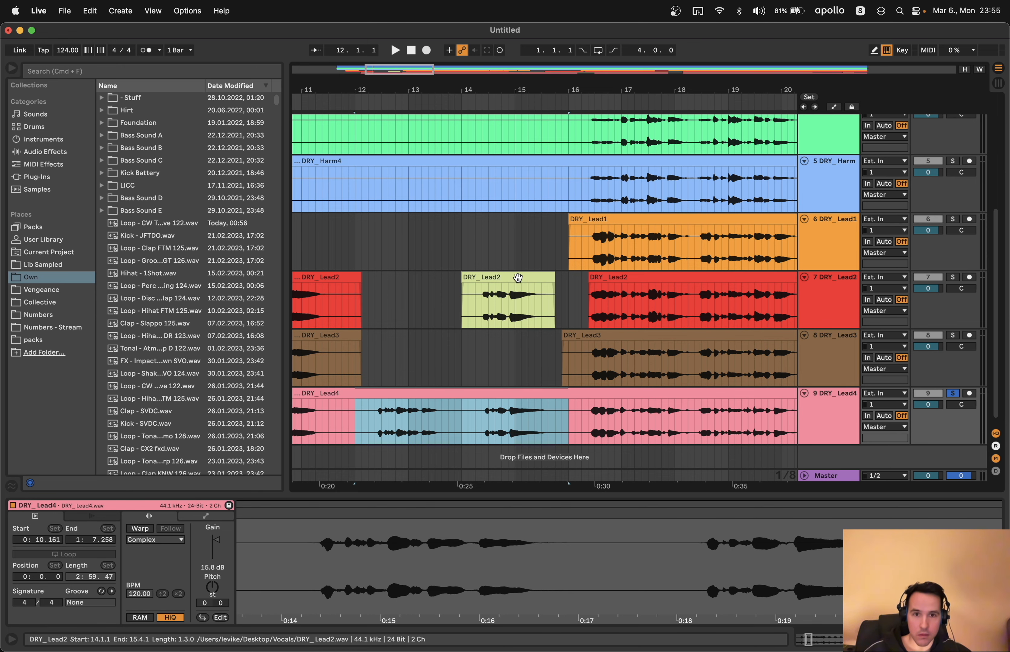
left_click(509, 300)
Extend the red DRY_Lead2 clip back to 16.1.1 and cut the DRY_Lead3 audio before 16.1.1
scroll(507, 316, "right", 5)
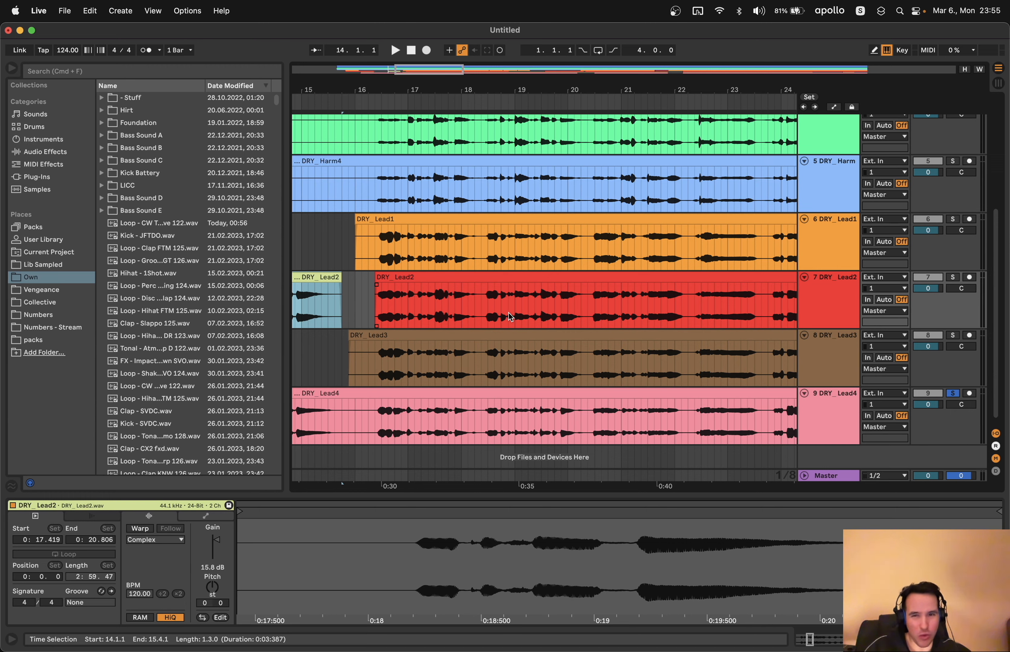
left_click_drag(375, 282, 355, 283)
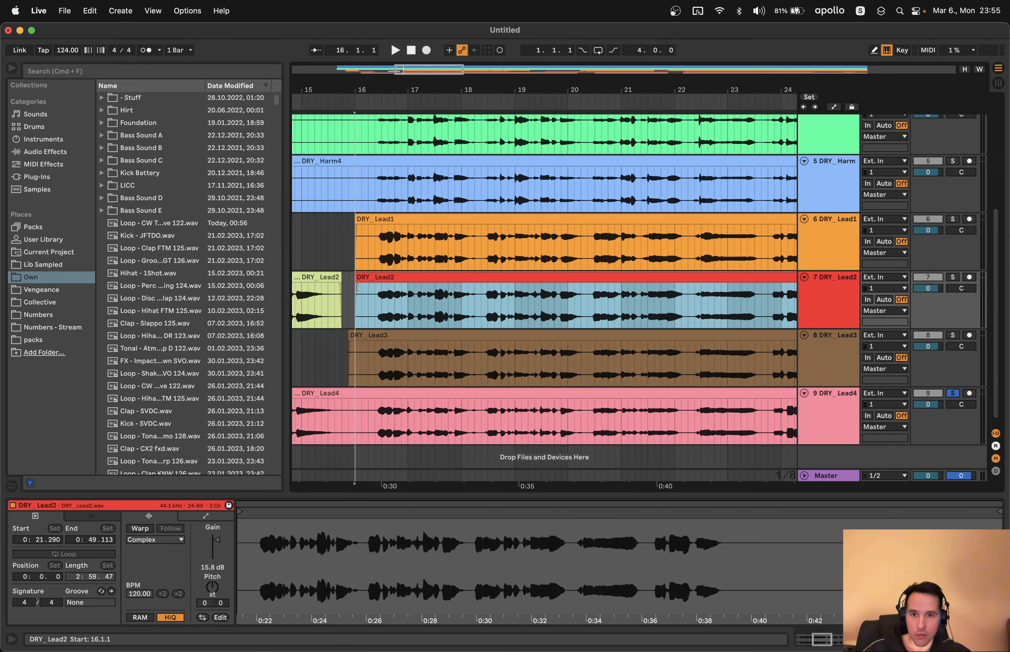
left_click_drag(352, 350, 339, 355)
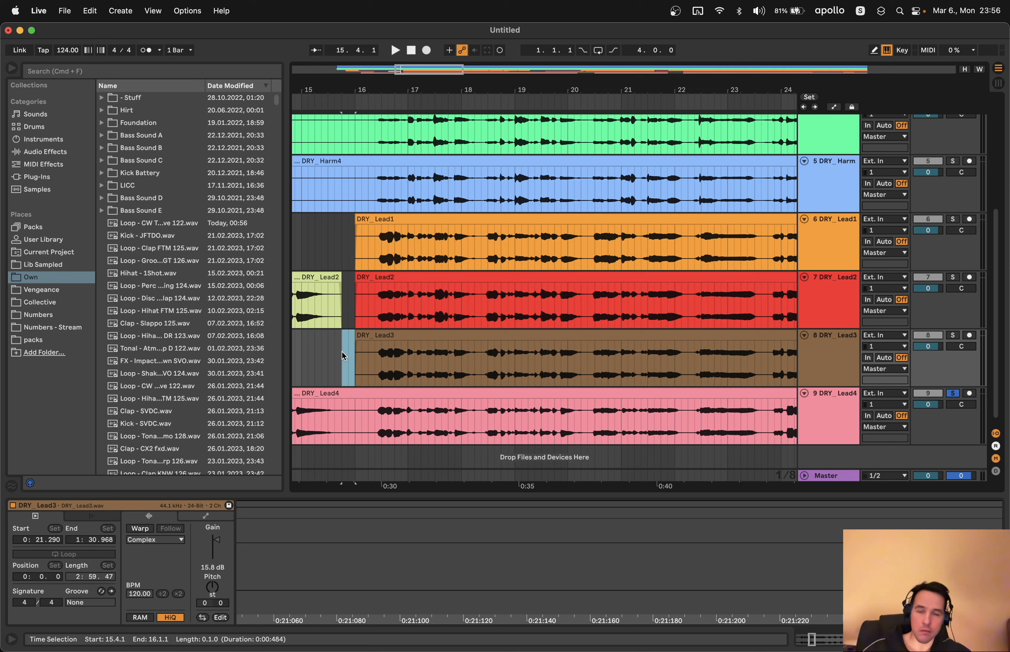
Solo DRY_Lead1 and set its playback position to 16.2.3 for auditioning
scroll(377, 299, "left", 15)
scroll(377, 299, "right", 15)
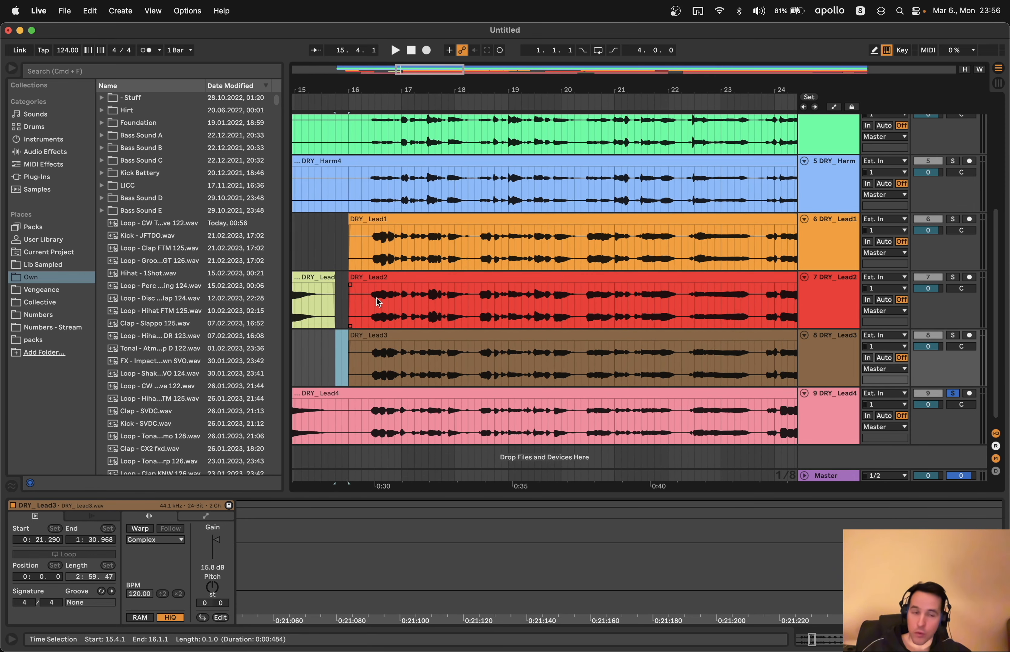
left_click(952, 219)
left_click(365, 247)
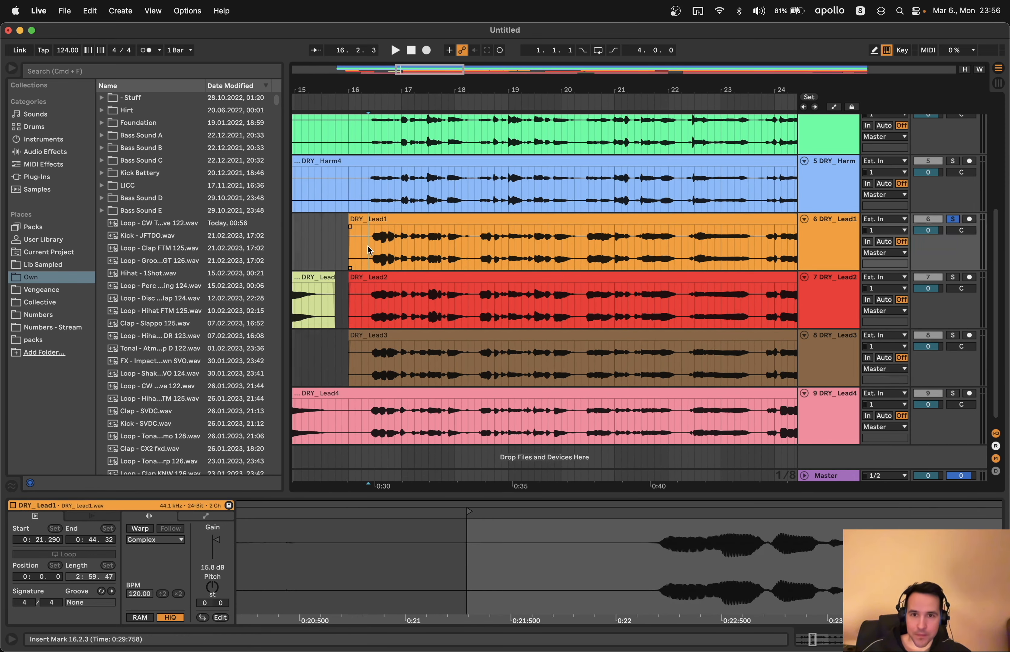
Remove the DRY_Lead2 phrase from 18.2.3 to 20.2.3 and play back DRY_Lead1 in solo
left_click(406, 312)
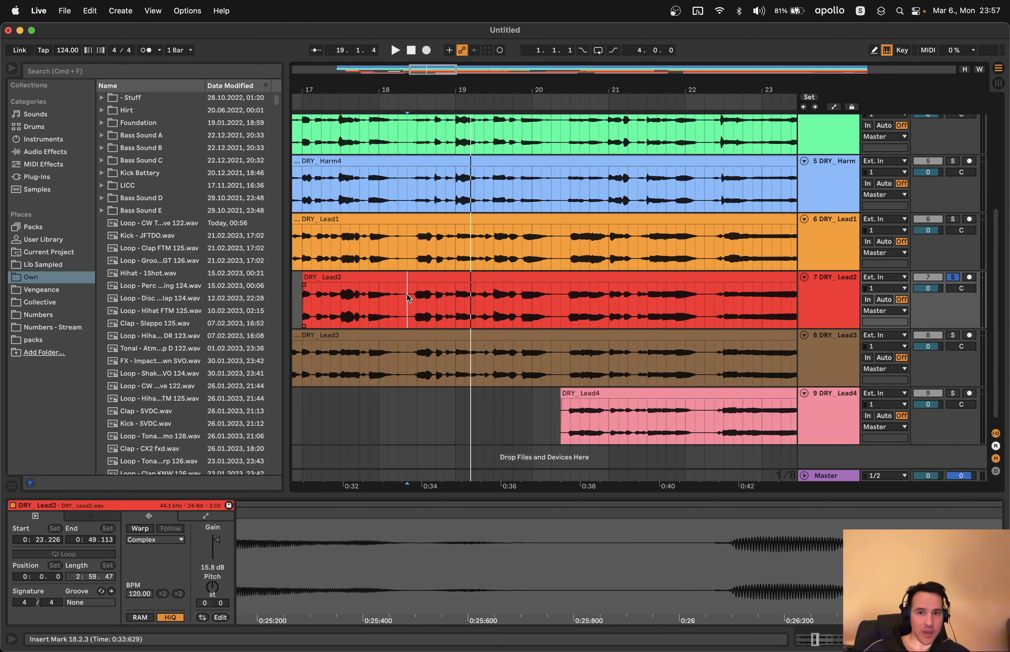
left_click(952, 219)
key("space")
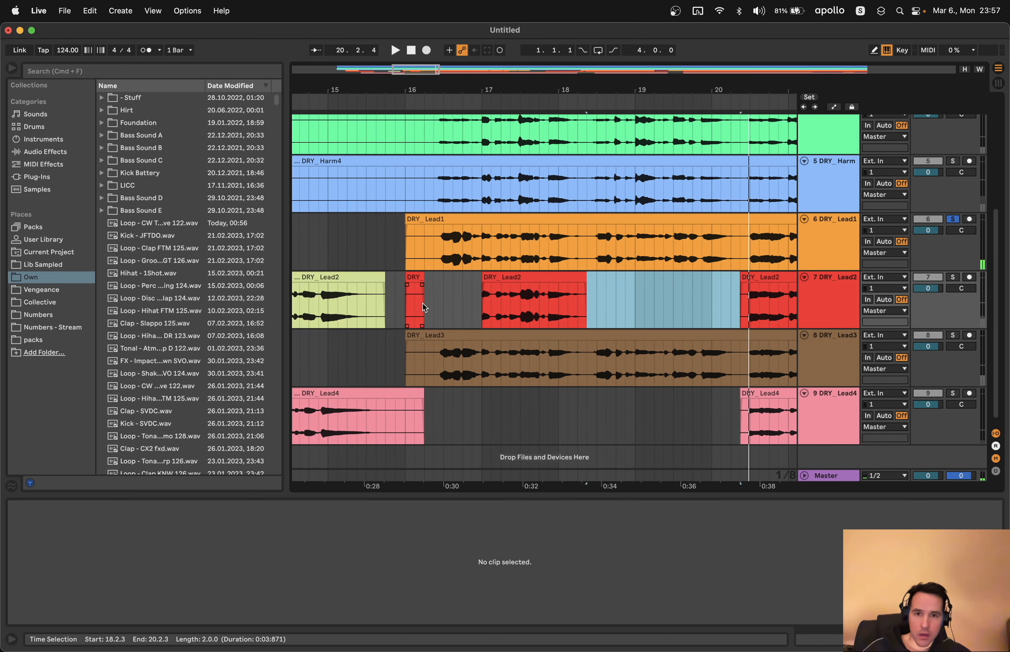
Delete the short leftover red DRY_Lead2 fragment between 15.4.3 and 16.2.3
scroll(422, 304, "right", 5)
scroll(429, 253, "left", 1)
scroll(429, 249, "left", 5)
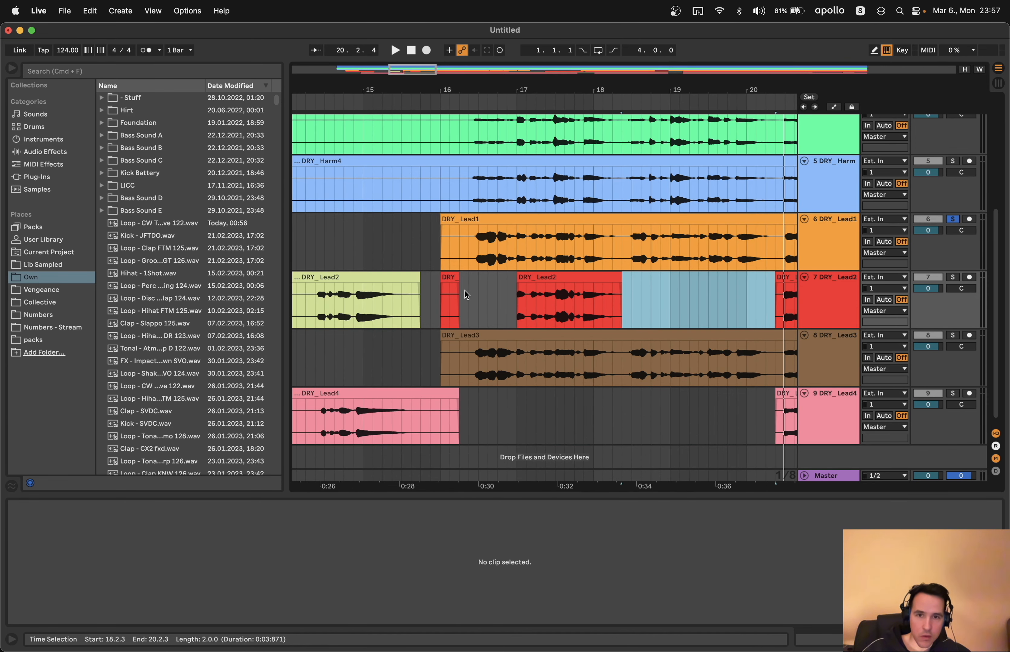
left_click_drag(465, 290, 436, 298)
key("Delete")
Remove the DRY_Lead1 phrase from 20.3.1 to 21.1.1 and trim the preceding clip's end to 20.2.3
scroll(468, 315, "right", 5)
scroll(484, 334, "right", 4)
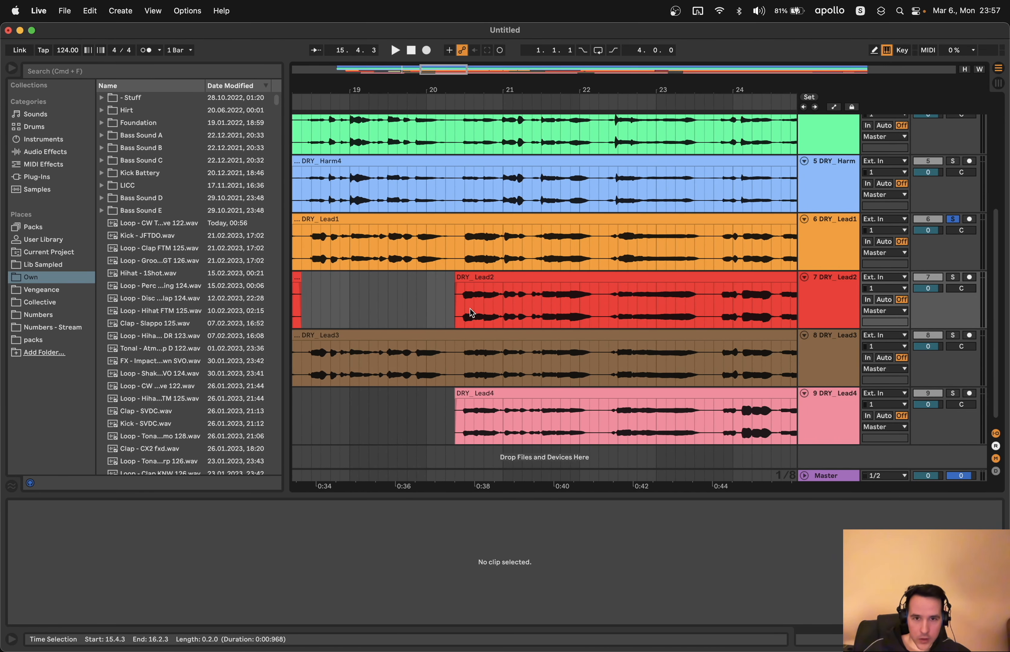
left_click(465, 309)
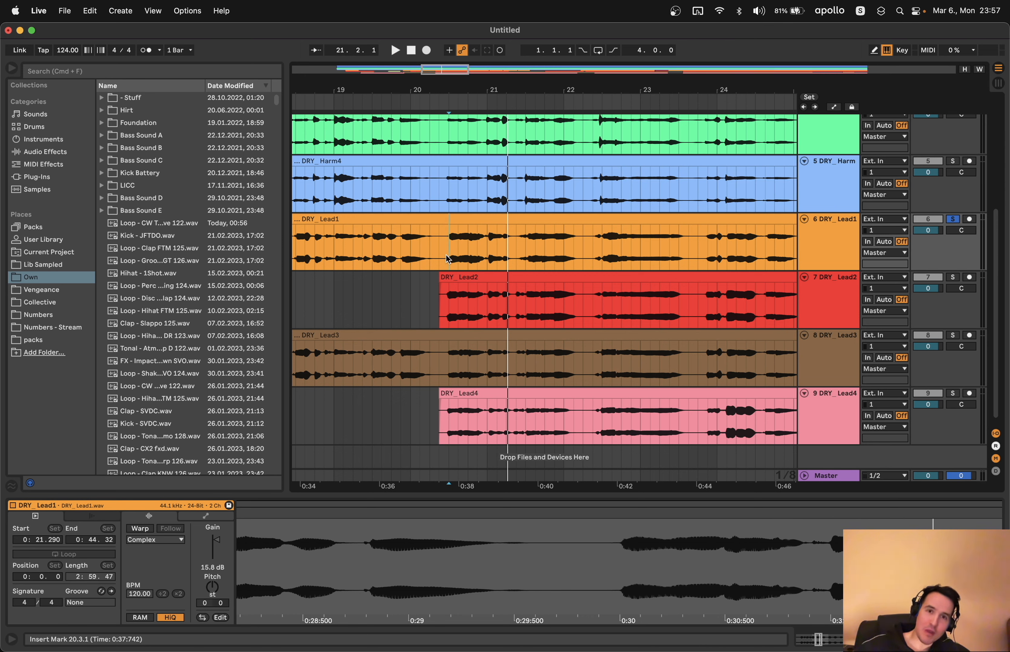
left_click_drag(448, 258, 487, 258)
key("space")
key("space")
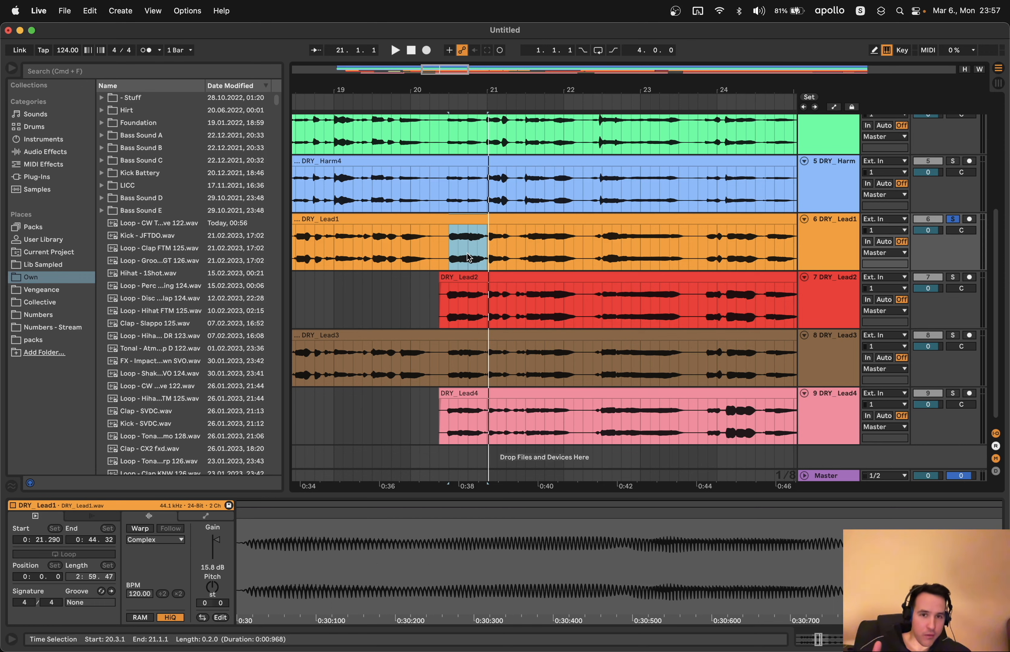
key("Delete")
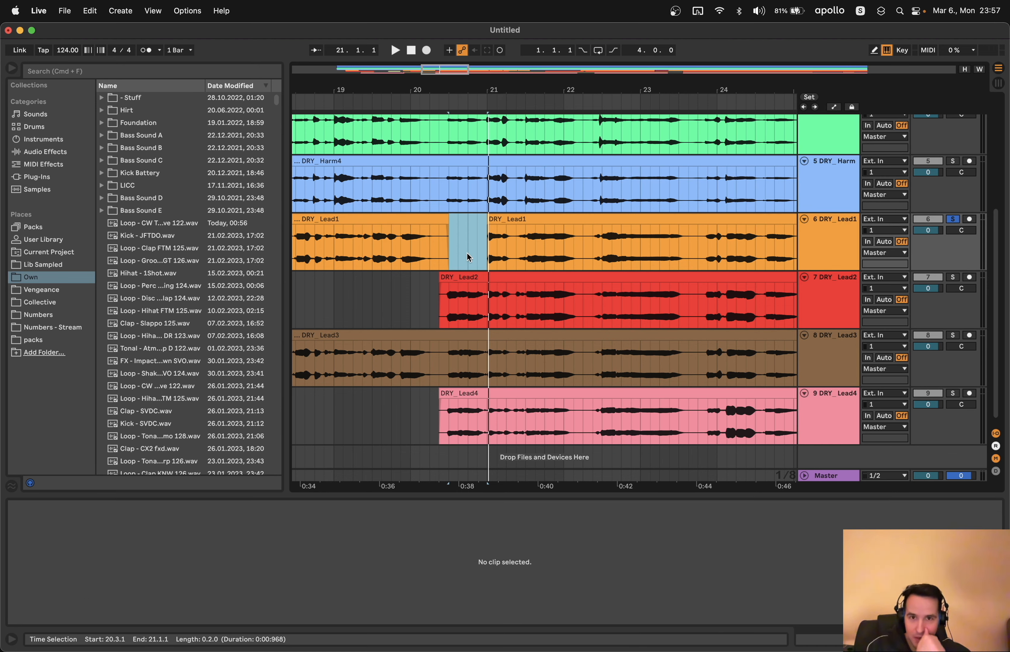
left_click_drag(447, 223, 438, 224)
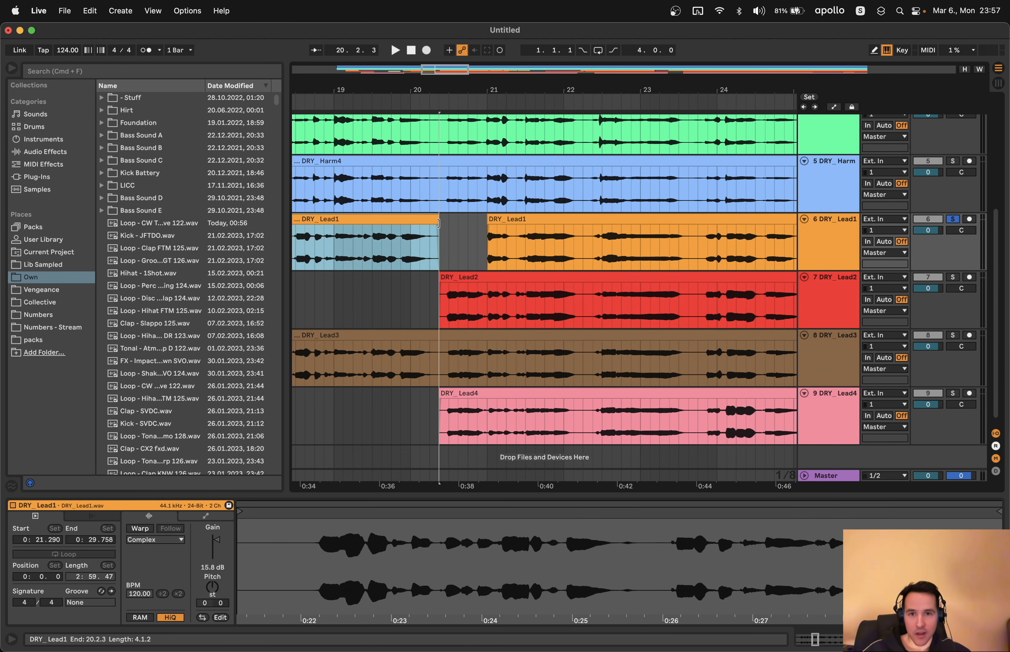
Solo DRY_Lead2 and give the DRY_Lead2 and DRY_Lead4 clips starting at 20.2.3 short fade-ins
left_click(466, 237)
left_click(464, 278)
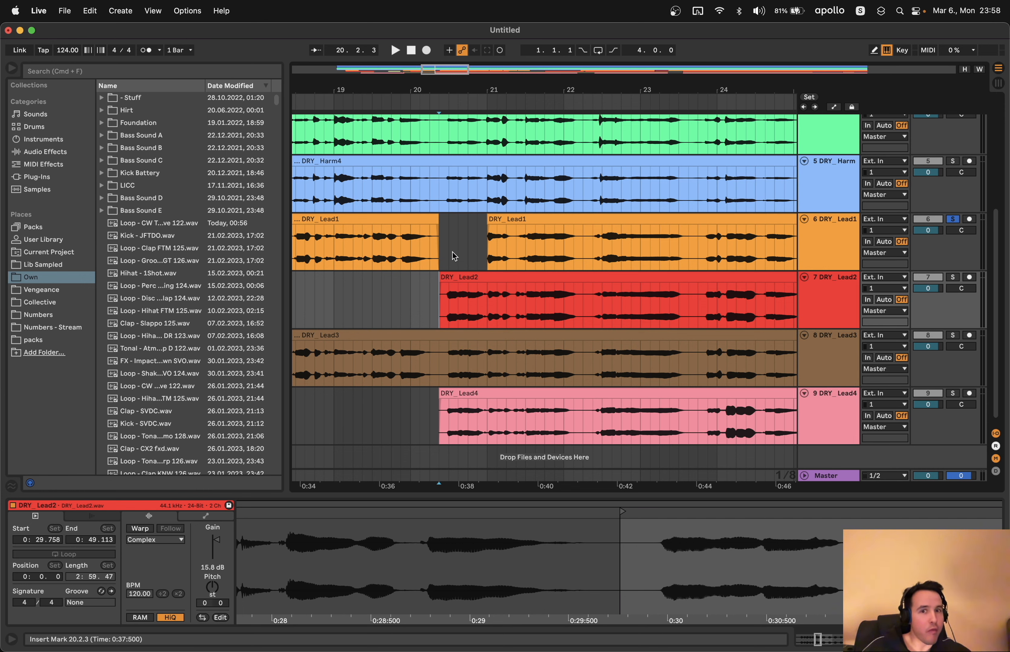
left_click(952, 277)
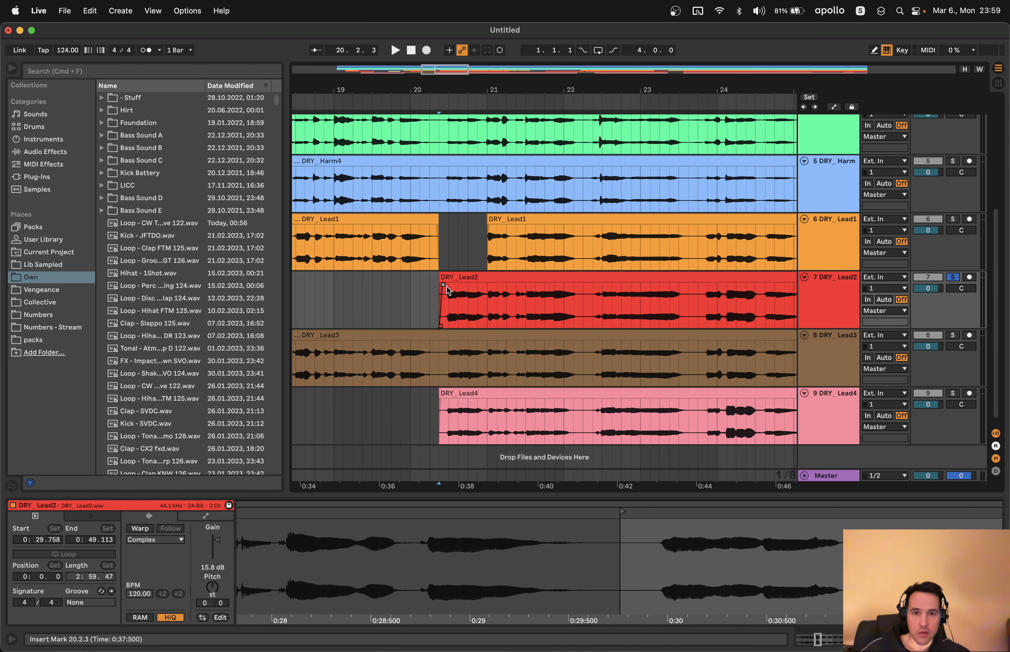
left_click_drag(441, 402, 444, 402)
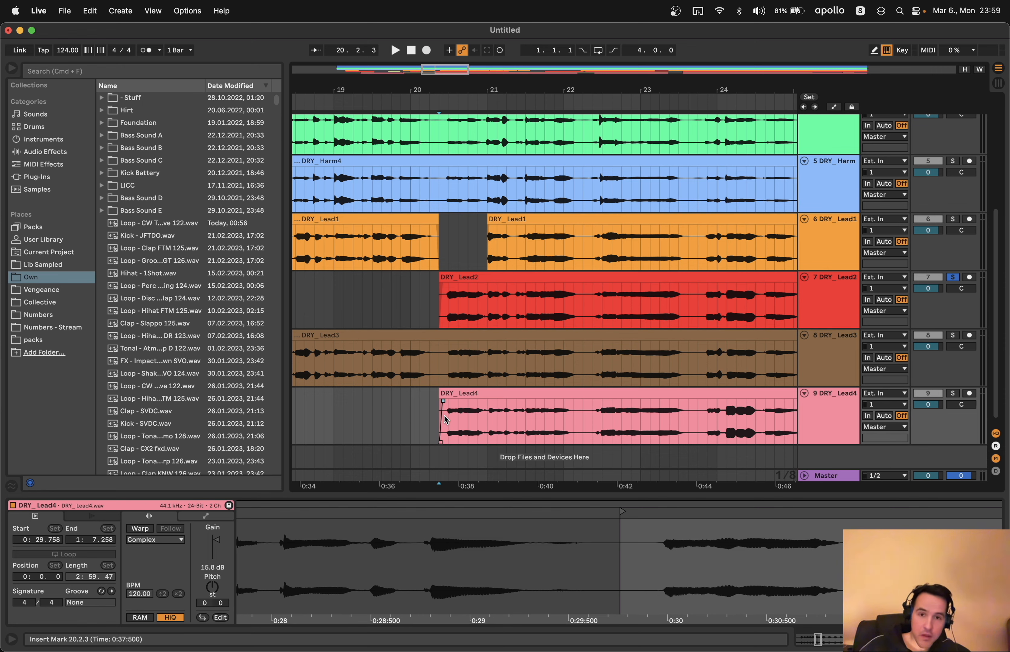
left_click(440, 365)
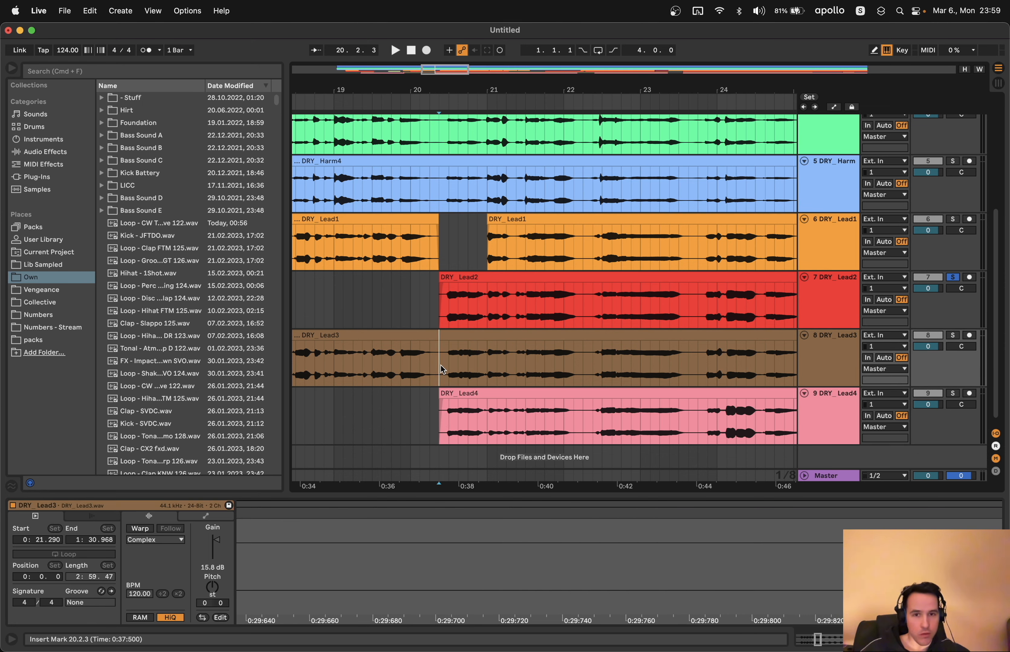
left_click(421, 299)
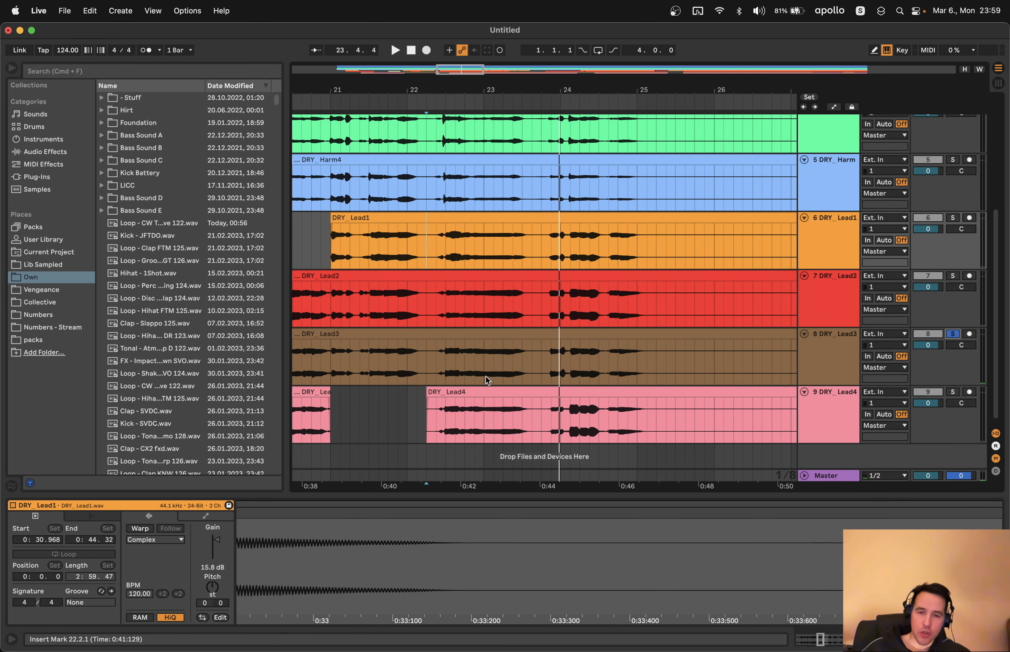
Audition the end of the bar 22 phrase from 23.2.1 on DRY_Lead3 and on DRY_Lead1, soloing each
left_click(485, 377)
left_click_drag(428, 373, 536, 371)
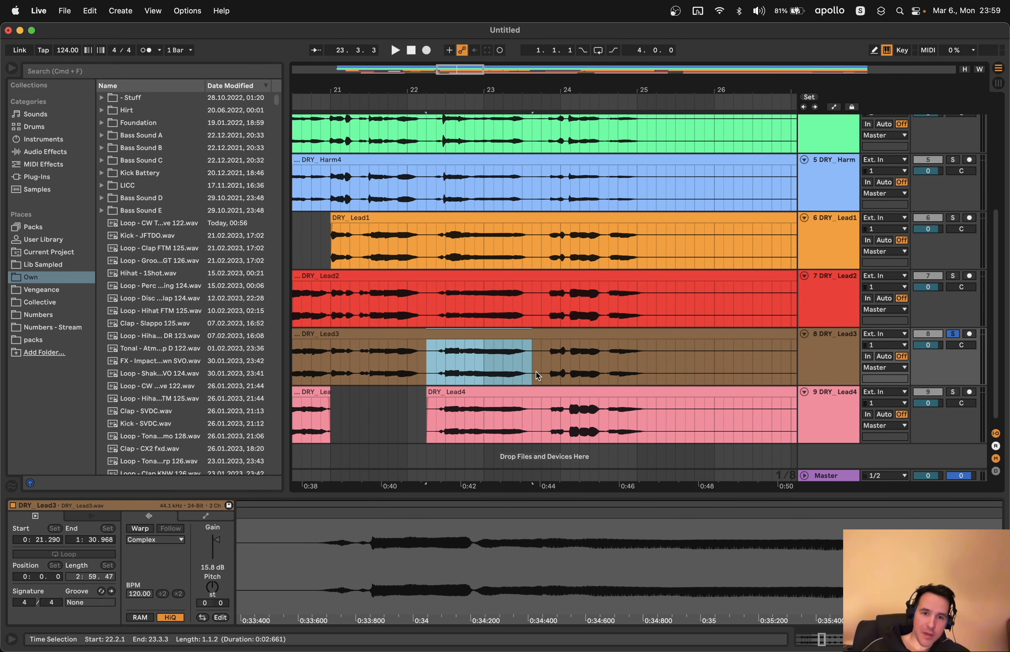
left_click(502, 376)
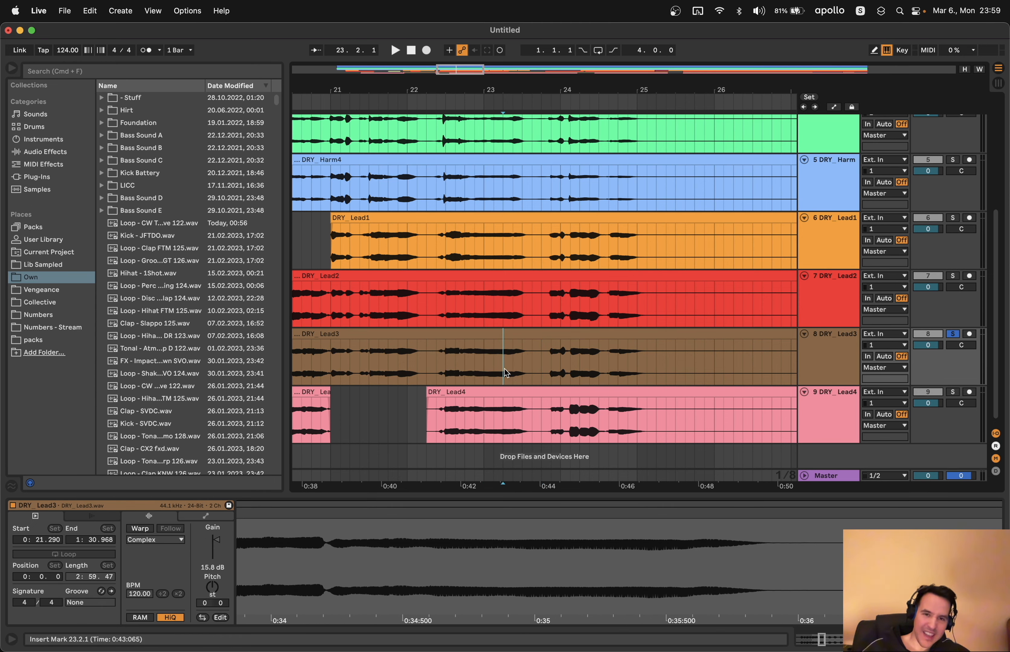
key("space")
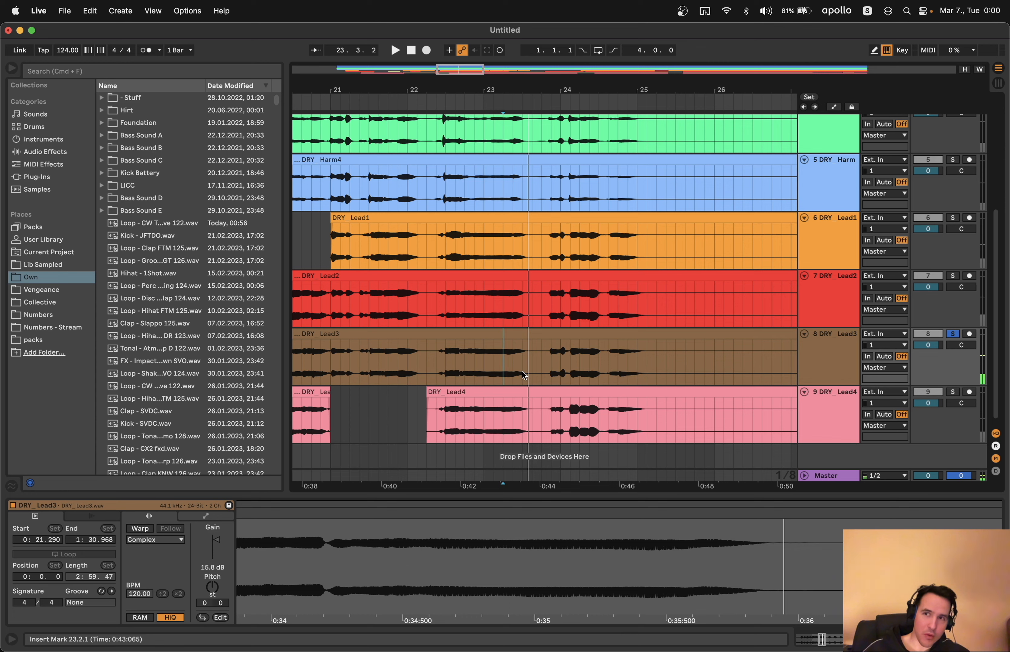
left_click(503, 255)
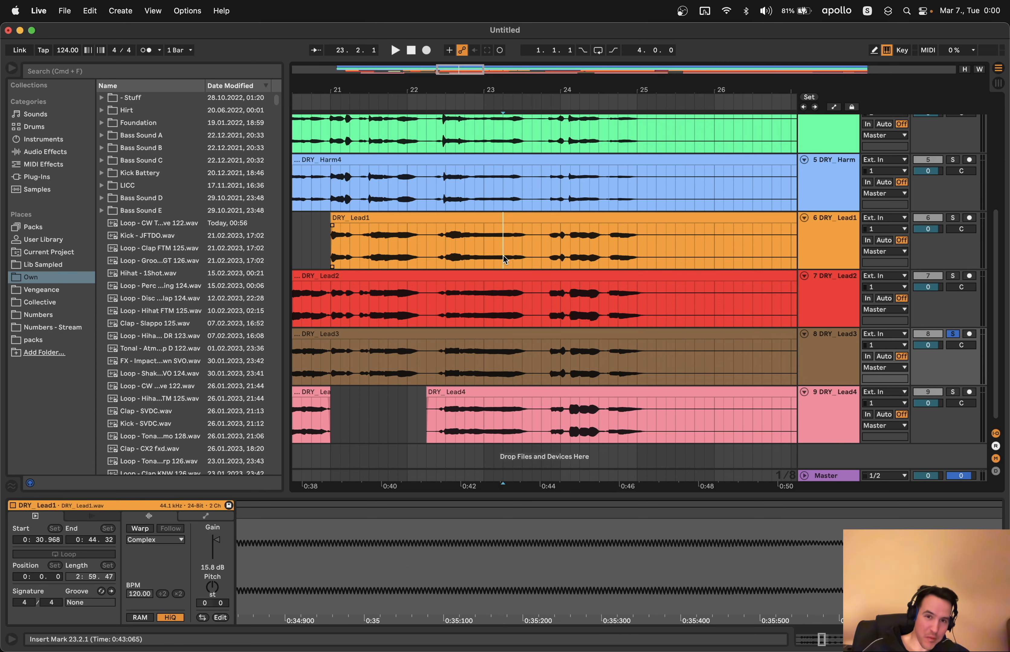
left_click(952, 218)
key("space")
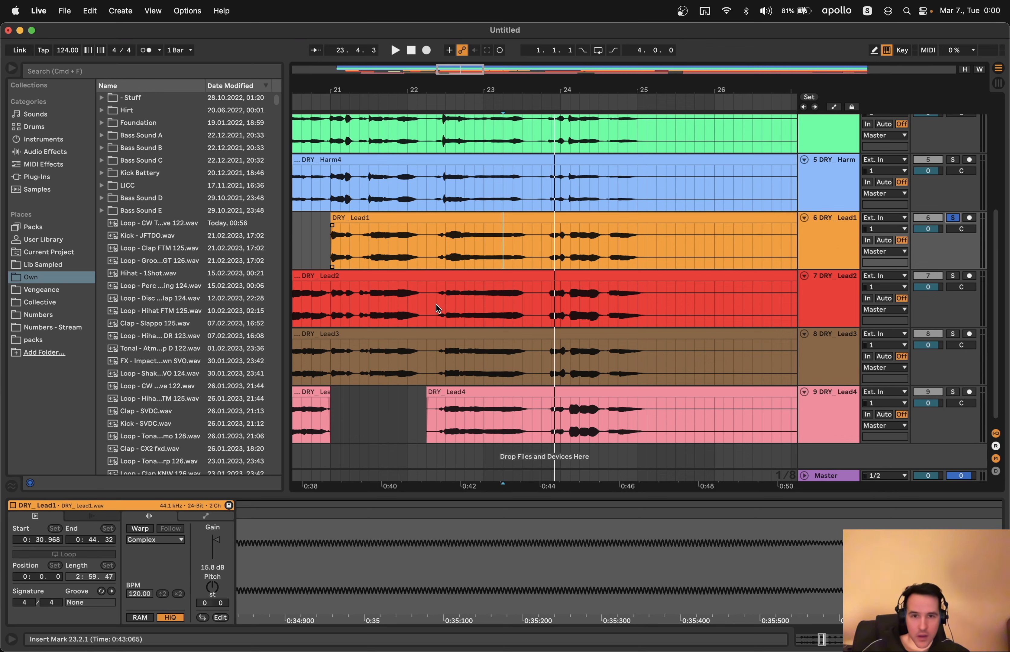
Mark out the phrase from 22.2.1 to 23.4.1 across DRY_Lead2, DRY_Lead3 and DRY_Lead4, focusing on DRY_Lead3
left_click(429, 314)
left_click_drag(430, 312, 541, 413)
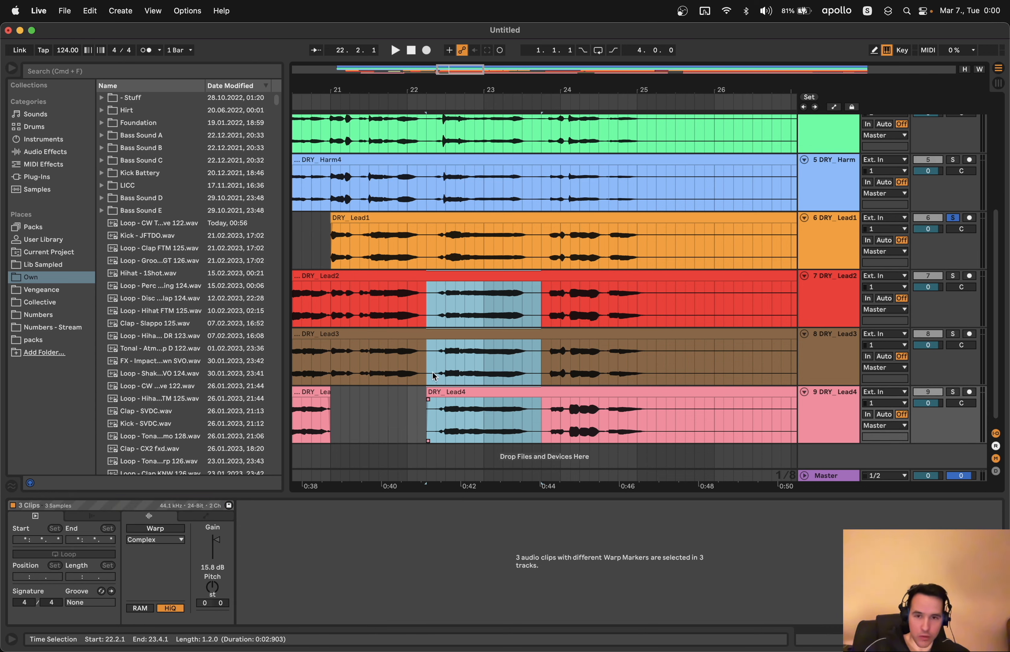
left_click_drag(433, 372, 542, 372)
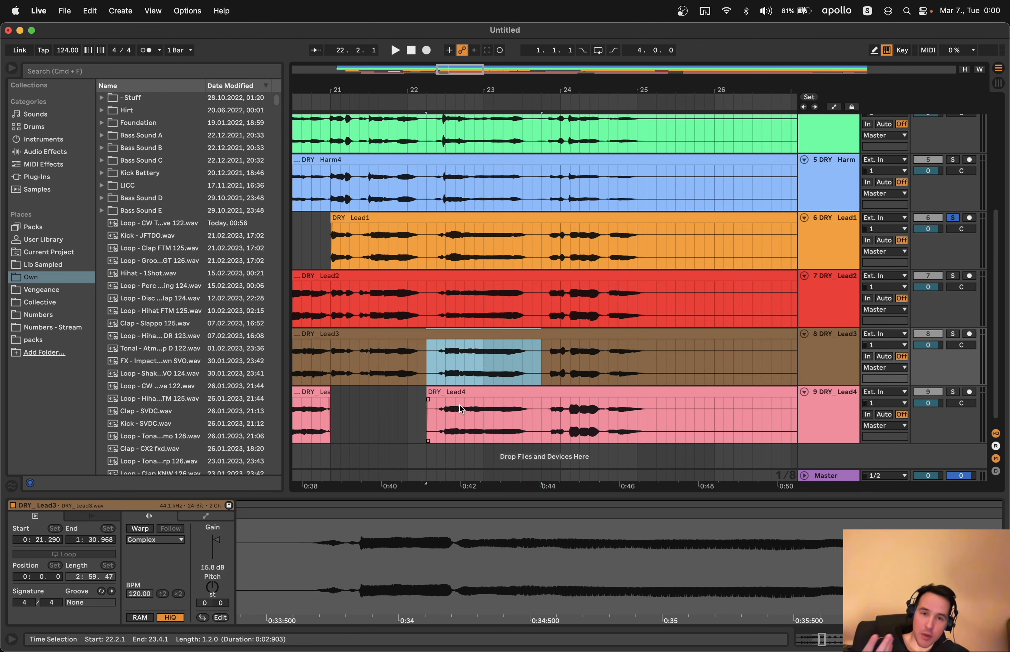
left_click(484, 368)
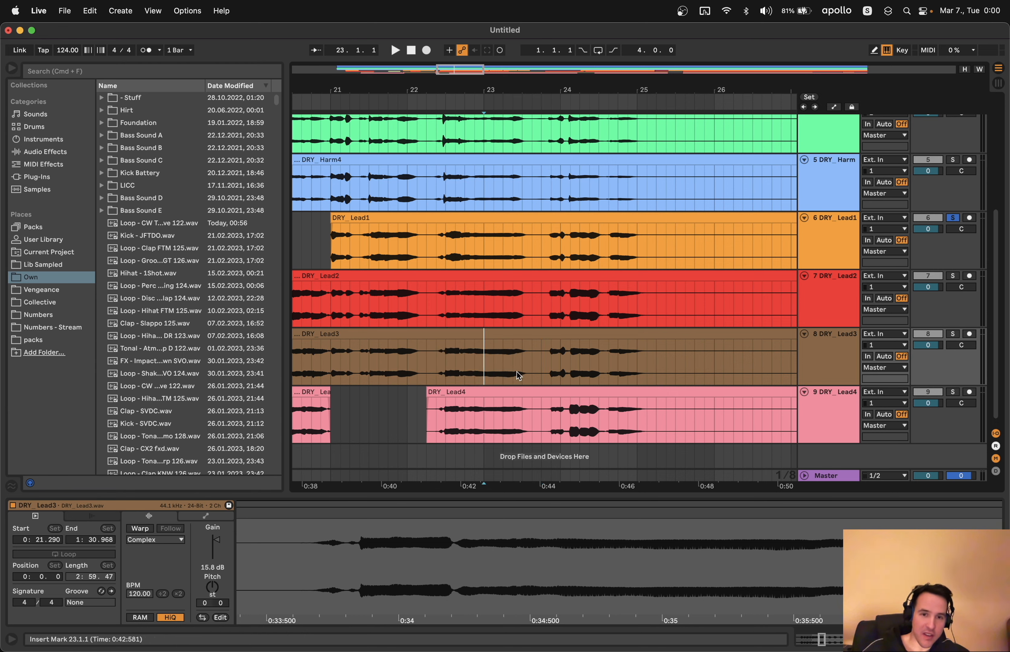
Replace the DRY_Lead3 phrase ending between 23.2.1 and 23.3.3 with the matching piece of DRY_Lead4
left_click_drag(502, 375, 536, 371)
key("Delete")
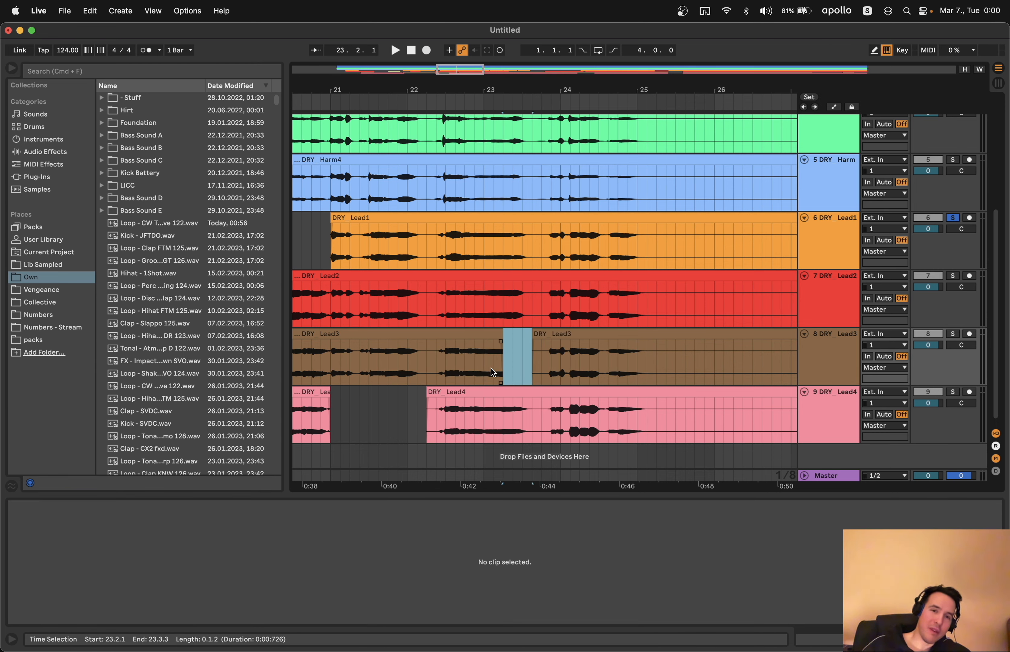
left_click_drag(503, 420, 515, 350)
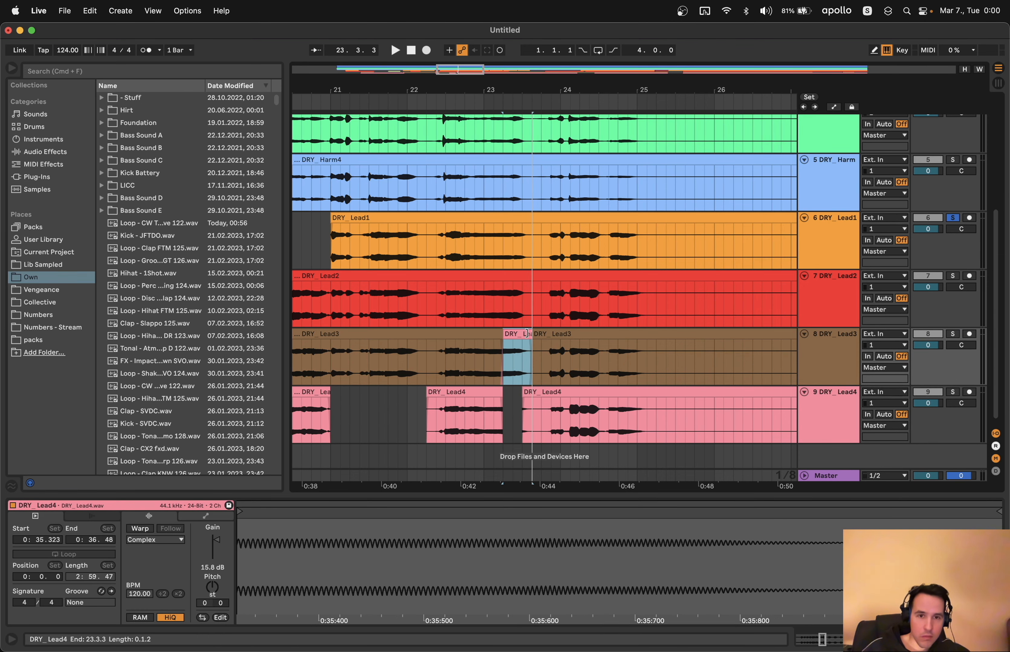
Solo DRY_Lead3, play it from 22.2.1 to check the inserted pink piece, and select that piece
left_click(952, 335)
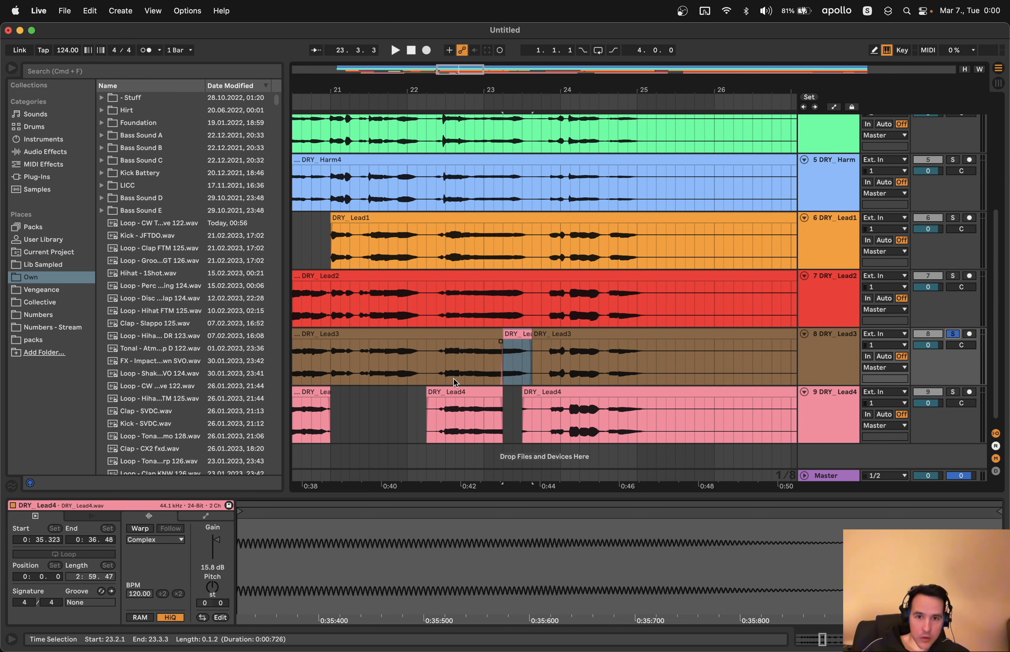
left_click(427, 375)
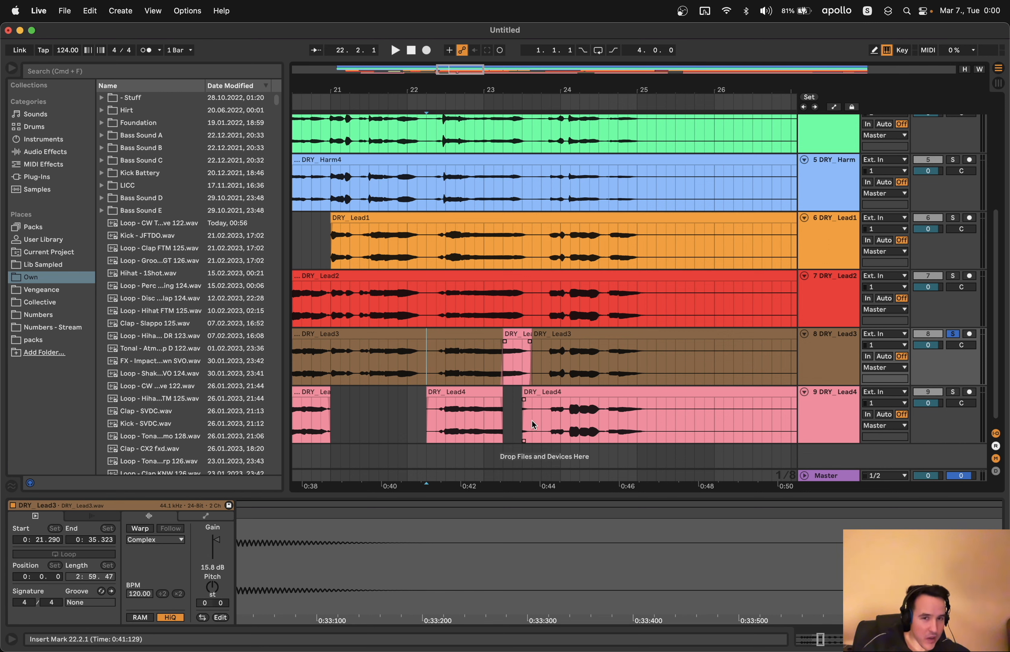
key("space")
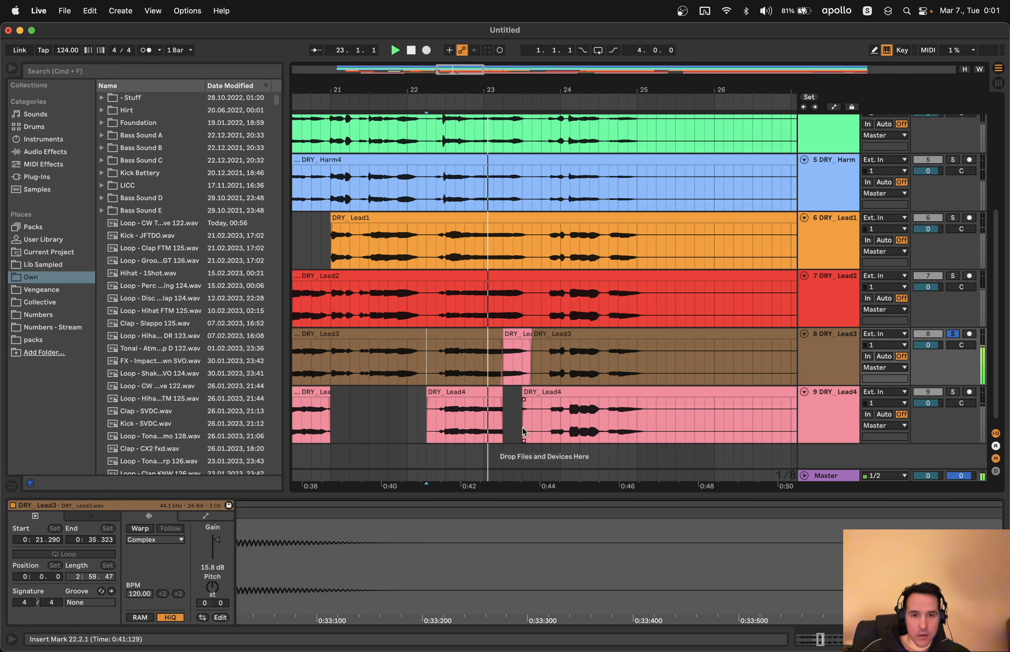
key("space")
left_click(513, 336)
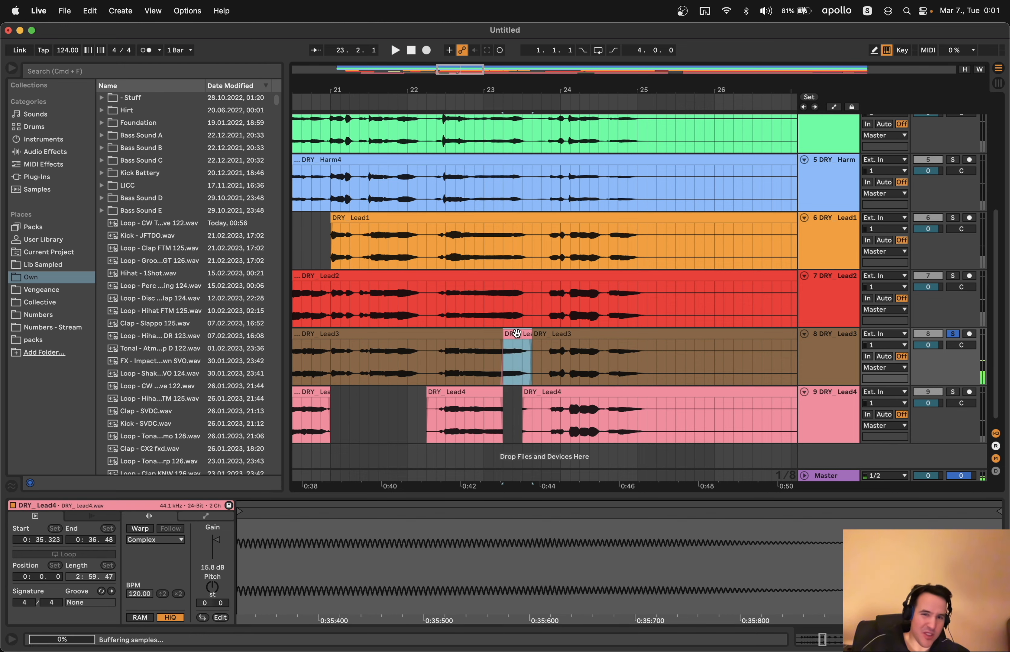
Delete the inserted pink piece and the DRY_Lead3 phrase around it from 22.2.1, and fill the DRY_Lead4 gap with its own phrase
key("Delete")
left_click_drag(426, 368, 537, 393)
scroll(514, 381, "left", 3)
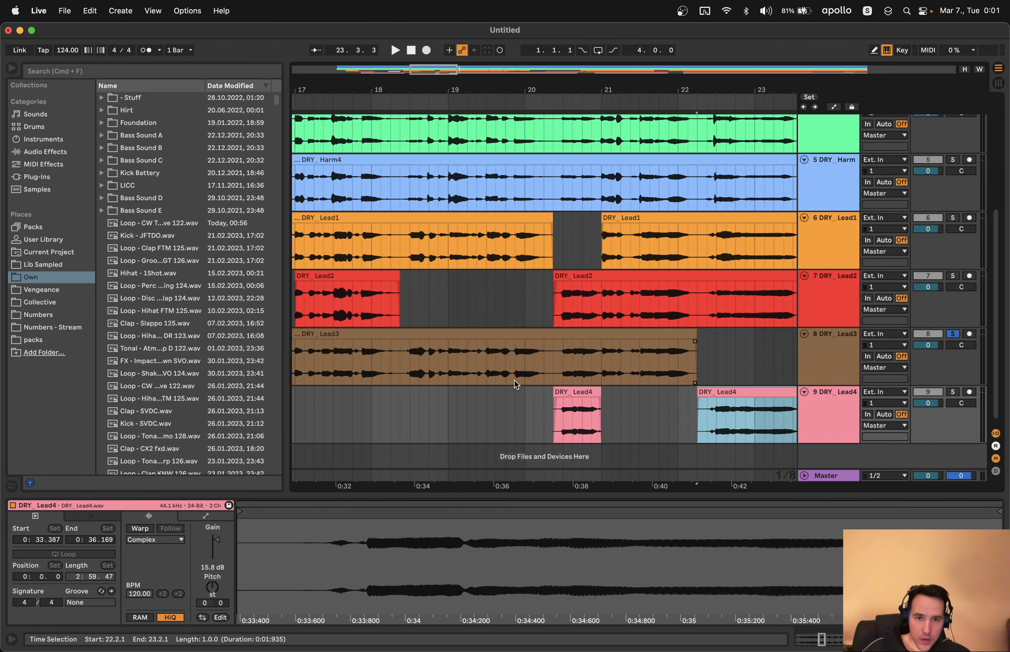
scroll(489, 357, "right", 6)
scroll(551, 367, "left", 4)
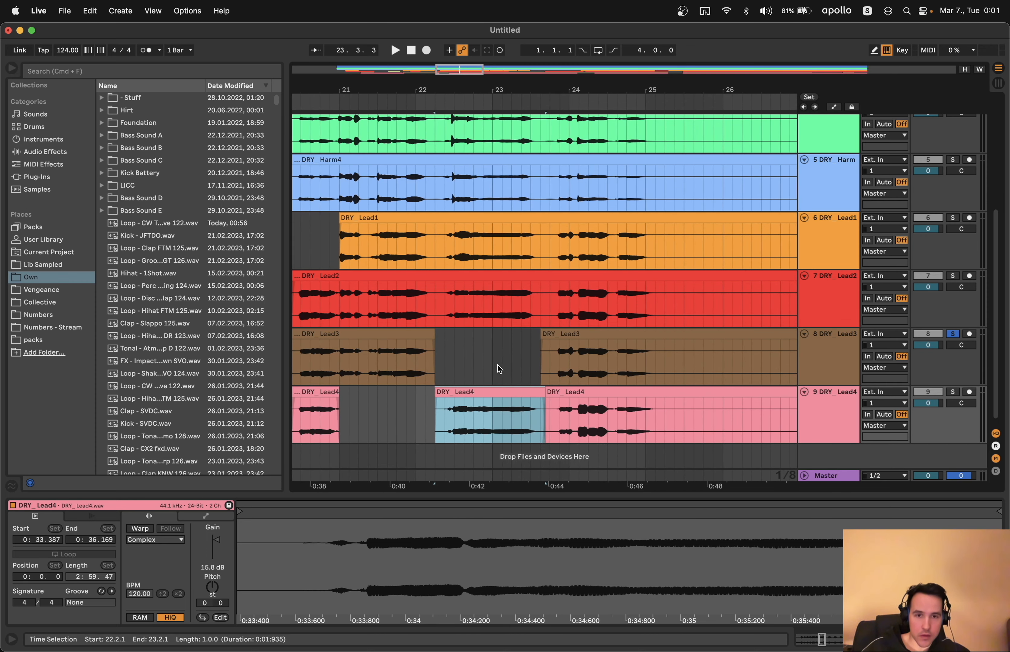
Extend the following DRY_Lead3 clip back to 22.2.1 and split it at 23.4.1 so the phrase is a separate clip
left_click_drag(543, 342, 436, 342)
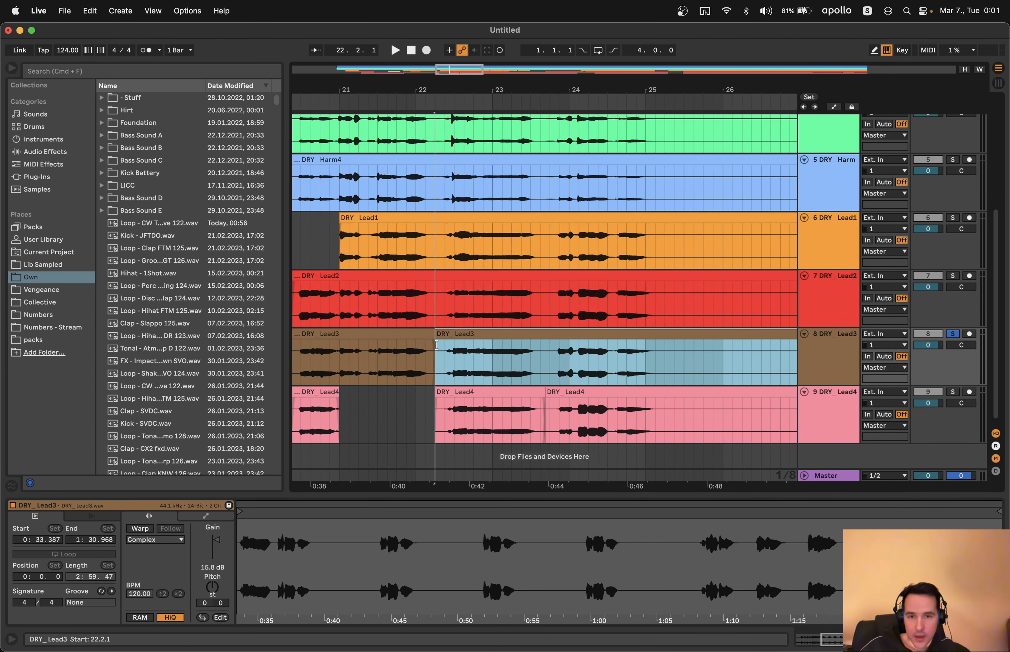
left_click(549, 372)
key("super+e")
left_click(470, 332)
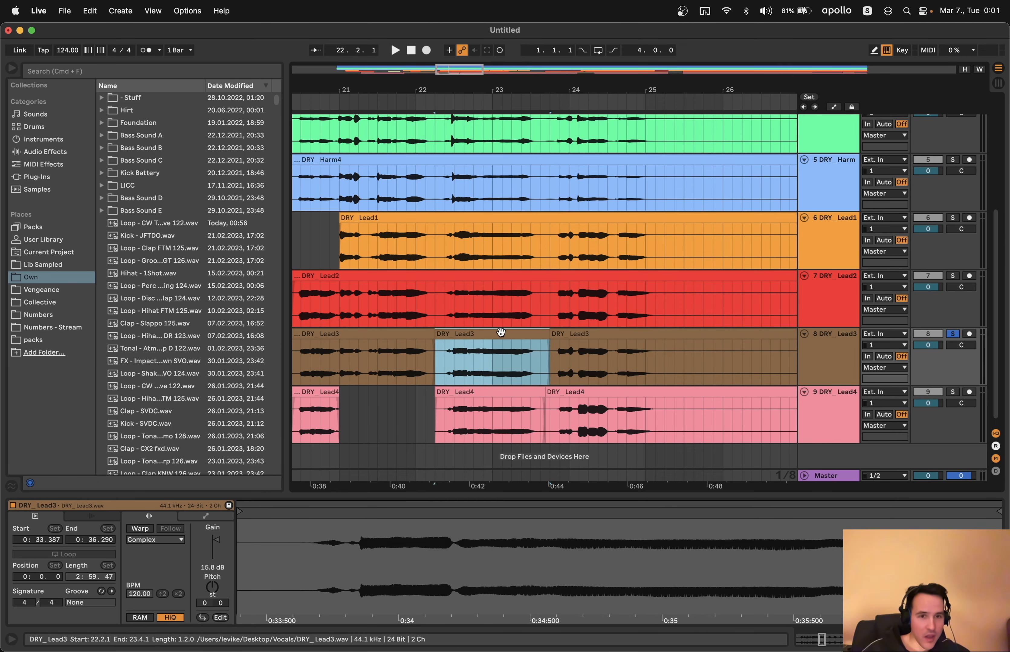
Compare the phrase after 23.3.3 by soloing DRY_Lead1, DRY_Lead4 and DRY_Lead2 during playback
scroll(500, 331, "right", 5)
left_click(376, 243)
left_click(952, 219)
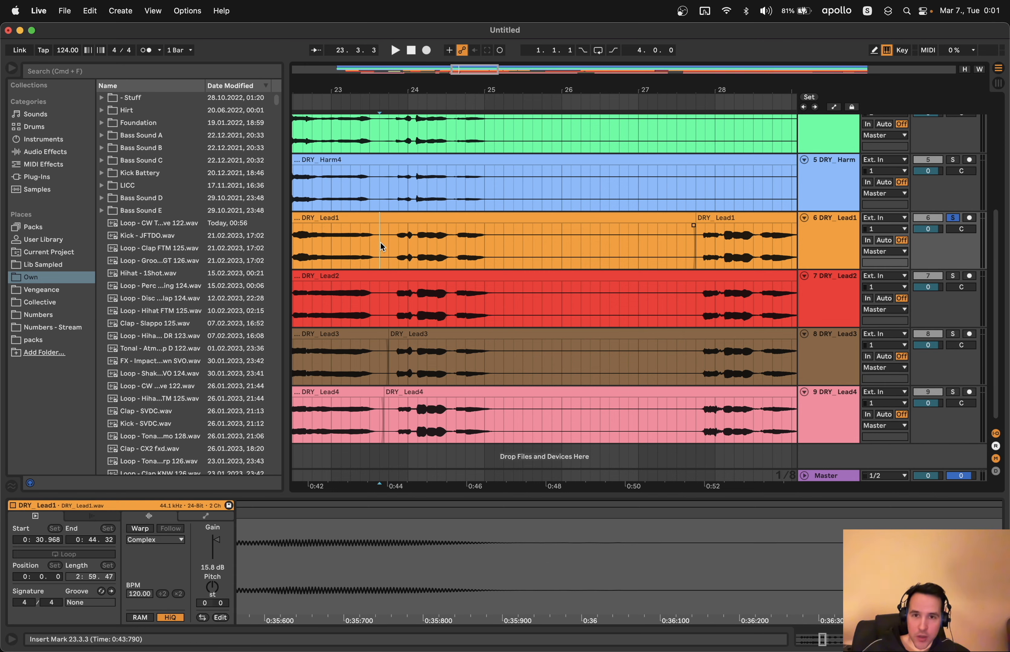
key("space")
left_click(953, 392)
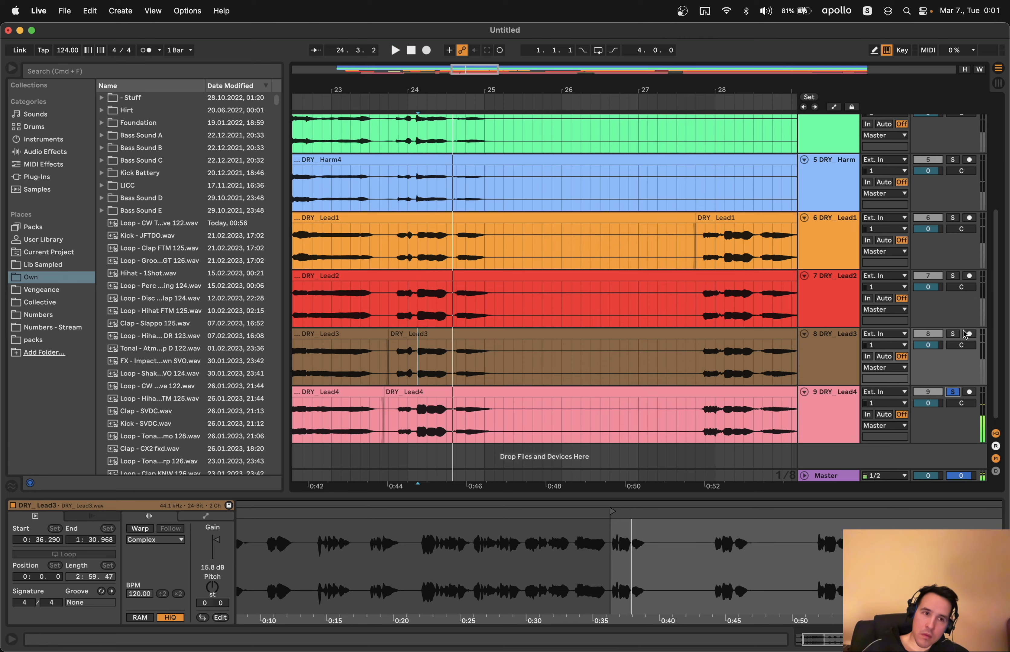
left_click(952, 276)
key("space")
Examine the DRY_Lead2 phrase in bar 28, marking the word onset from 28.3.3 to 28.4.1 and the pause at 28.3.1
left_click(504, 297)
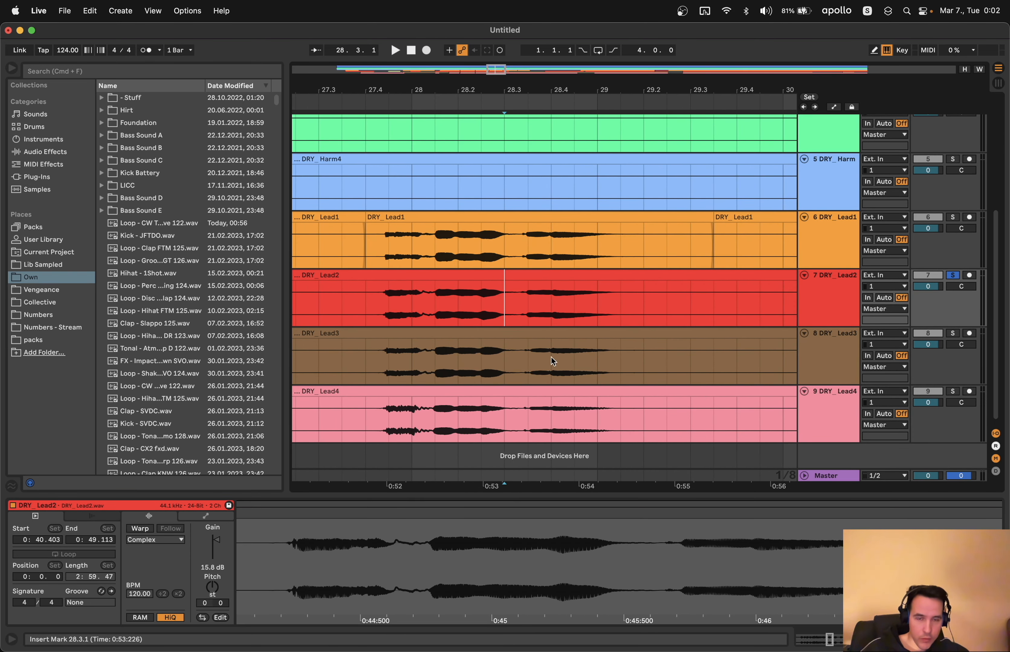
left_click_drag(496, 75, 492, 75)
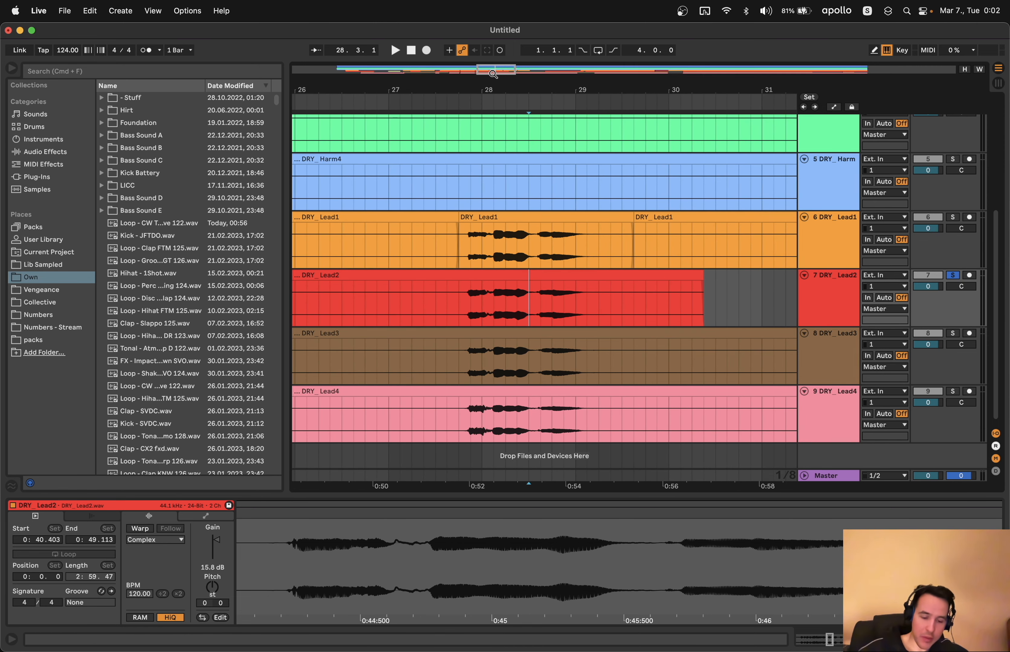
left_click_drag(494, 74, 494, 95)
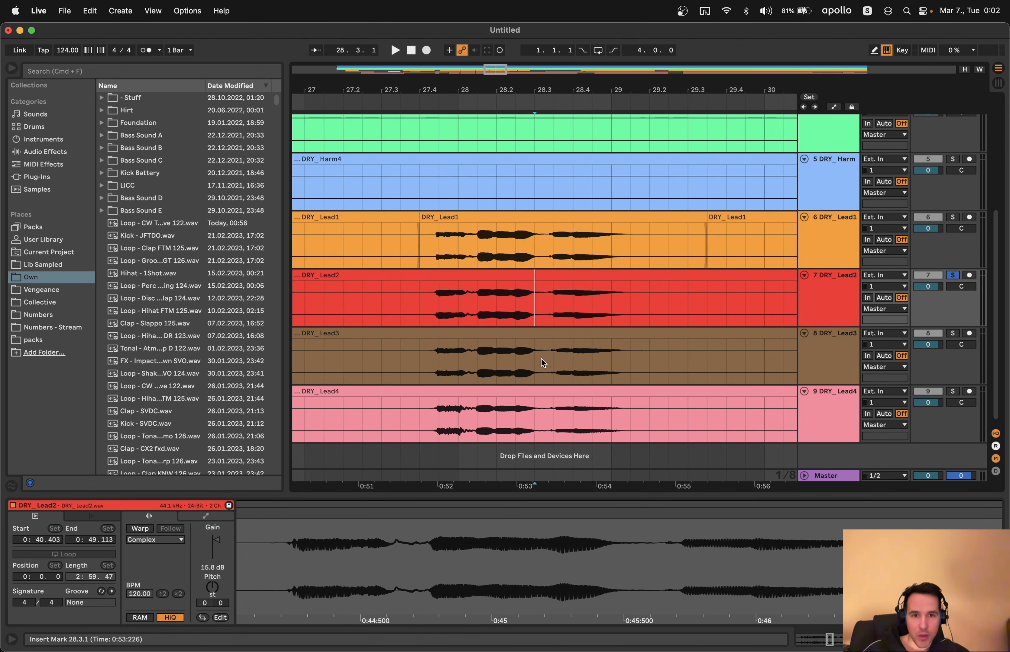
left_click(551, 303)
left_click_drag(553, 313, 575, 312)
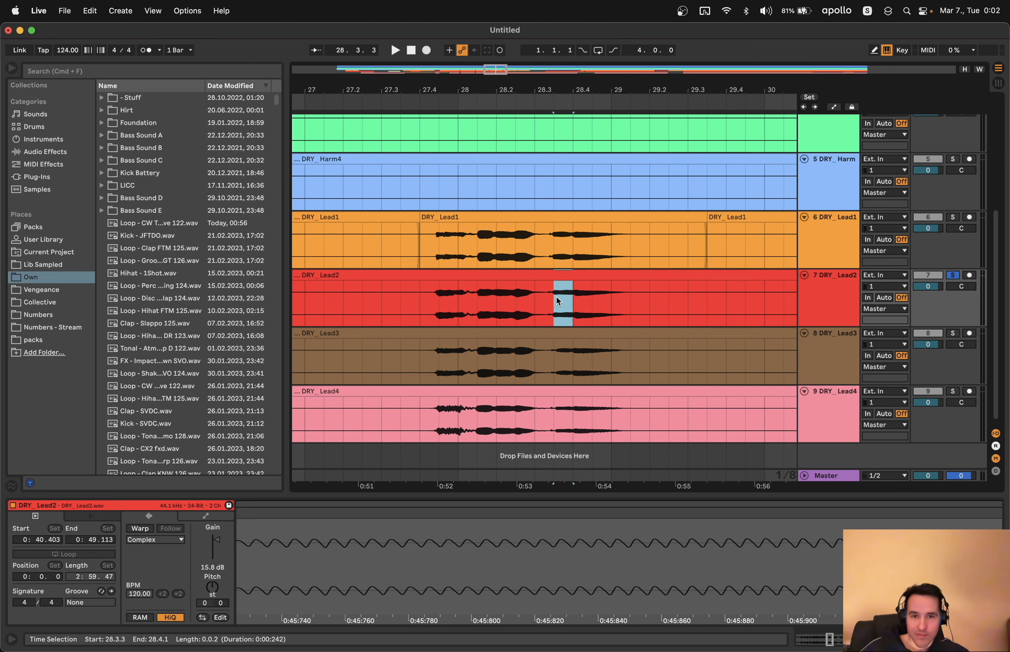
left_click(534, 311)
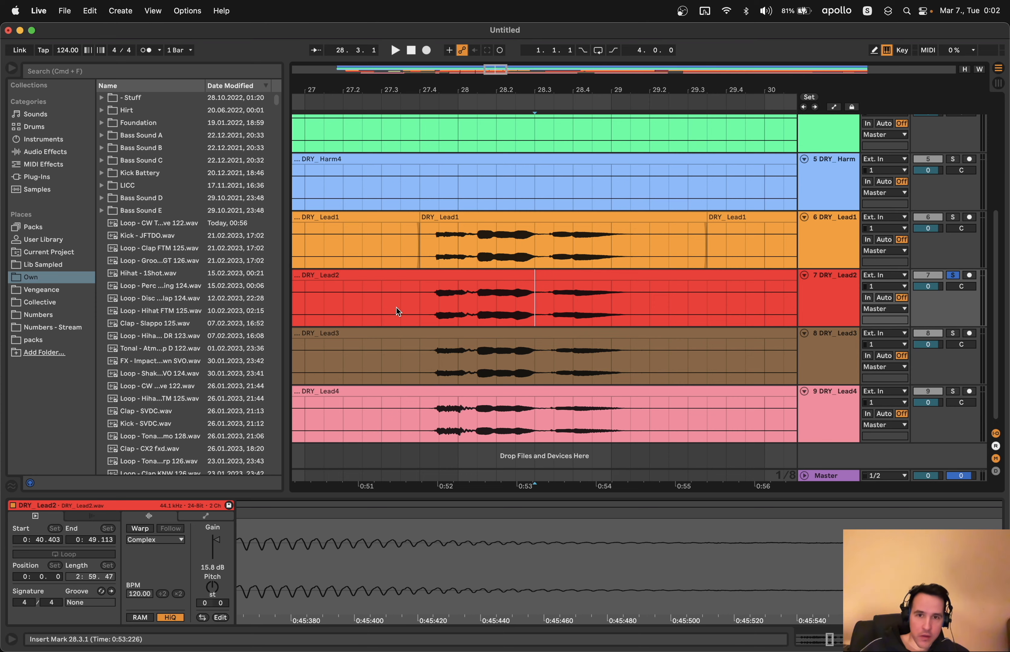
Split off the DRY_Lead2 phrase from 27.4.1 to 29.2.3 as its own clip and delete it
left_click_drag(414, 309, 671, 307)
left_click(629, 277)
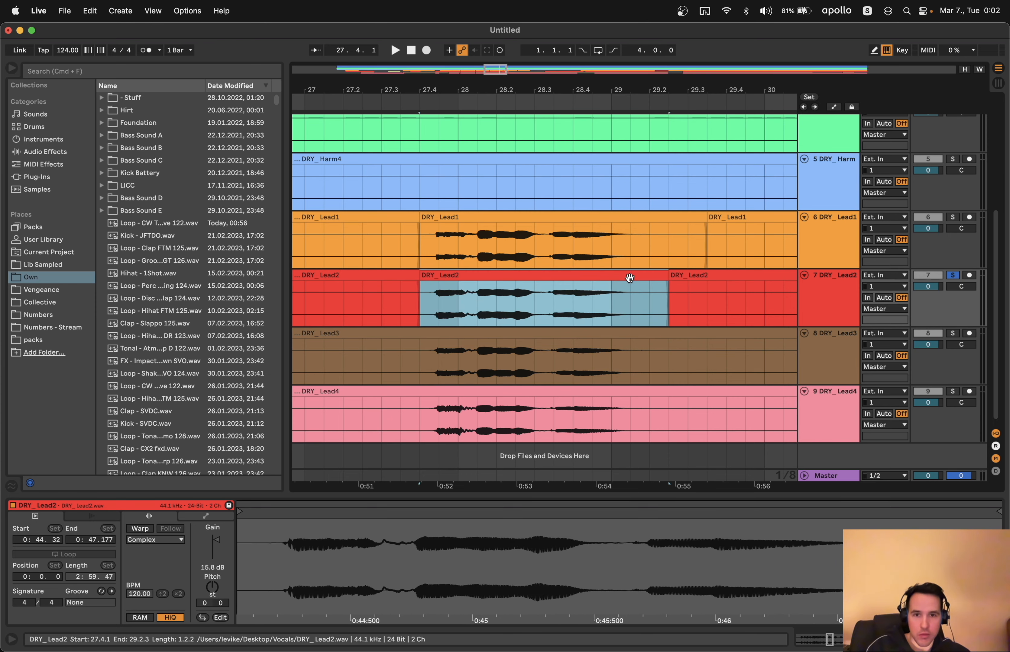
key("Delete")
scroll(443, 291, "left", 3)
left_click(370, 299)
key("space")
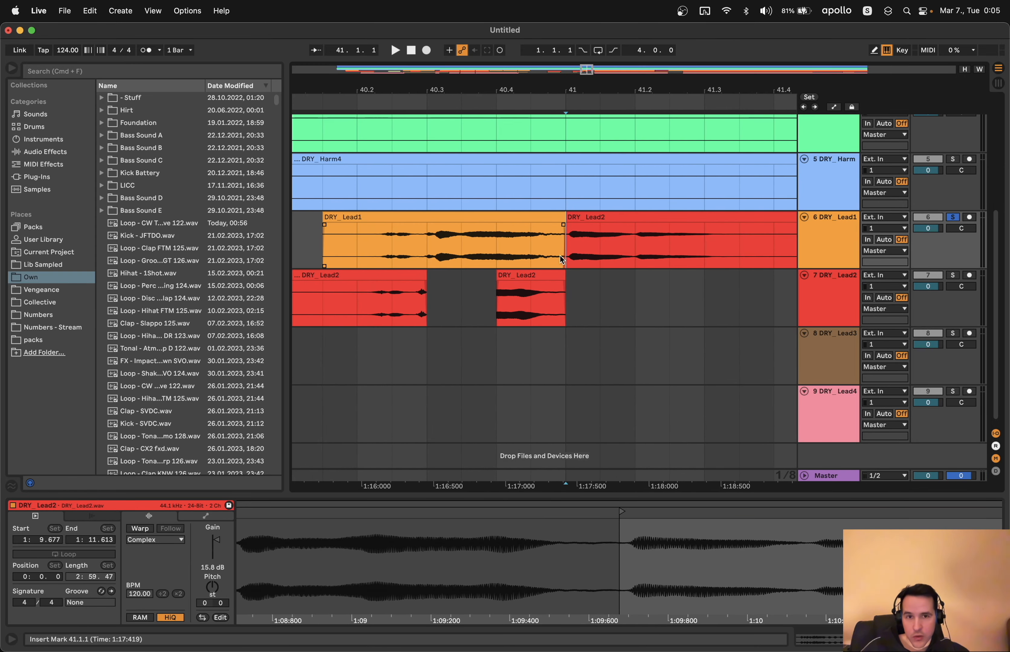
Clear the silence between 41.3.3 and 42.1.1 across DRY_Lead2 and DRY_Lead3
left_click(550, 217)
left_click(614, 218)
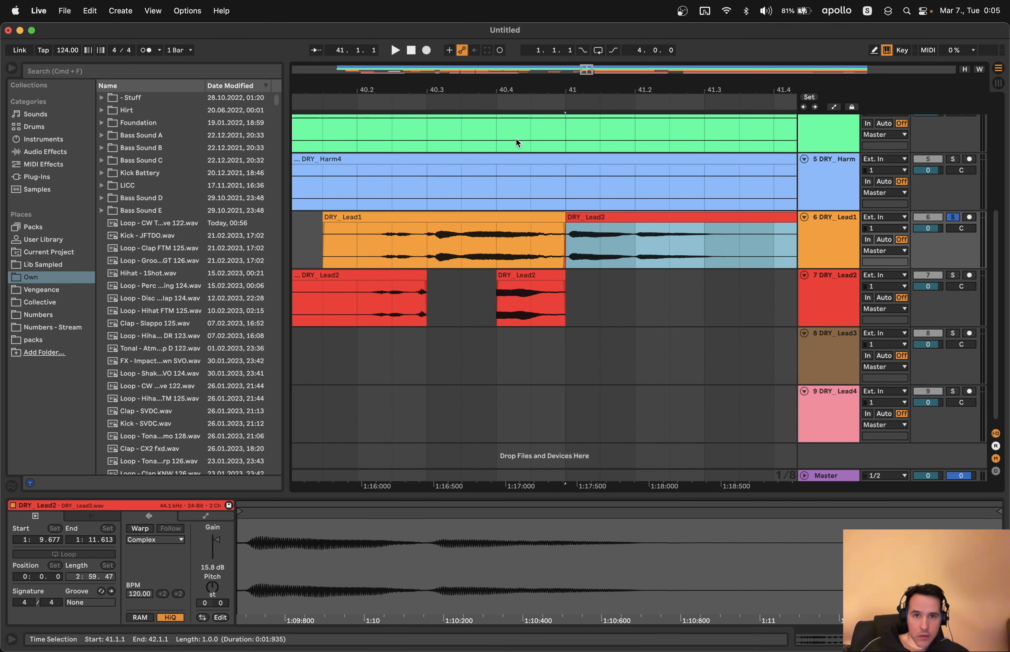
left_click_drag(587, 70, 599, 47)
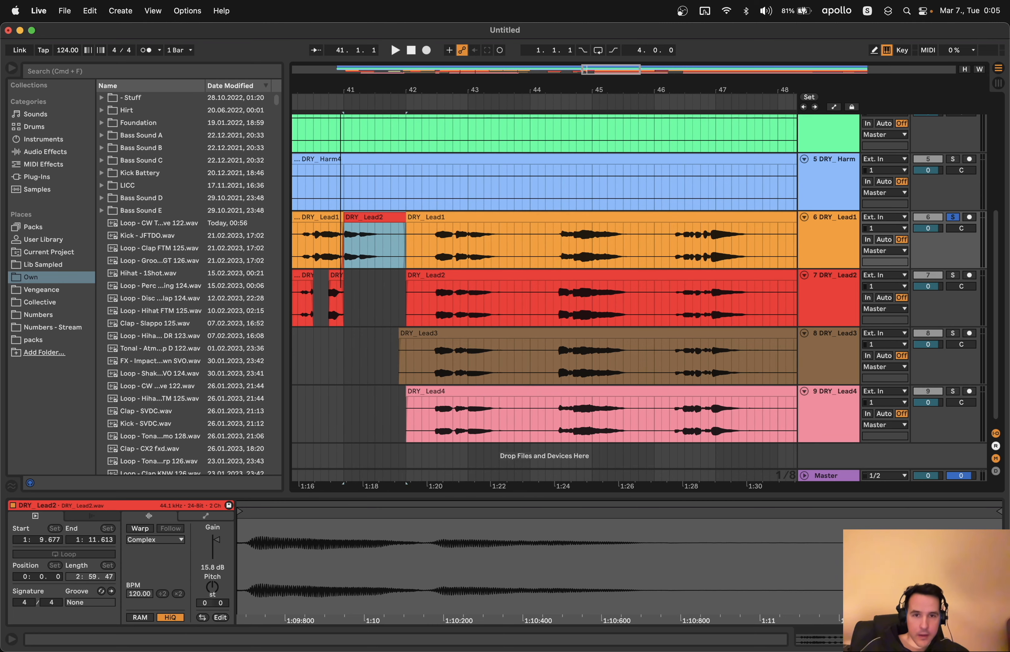
left_click_drag(381, 323, 407, 371)
key("Delete")
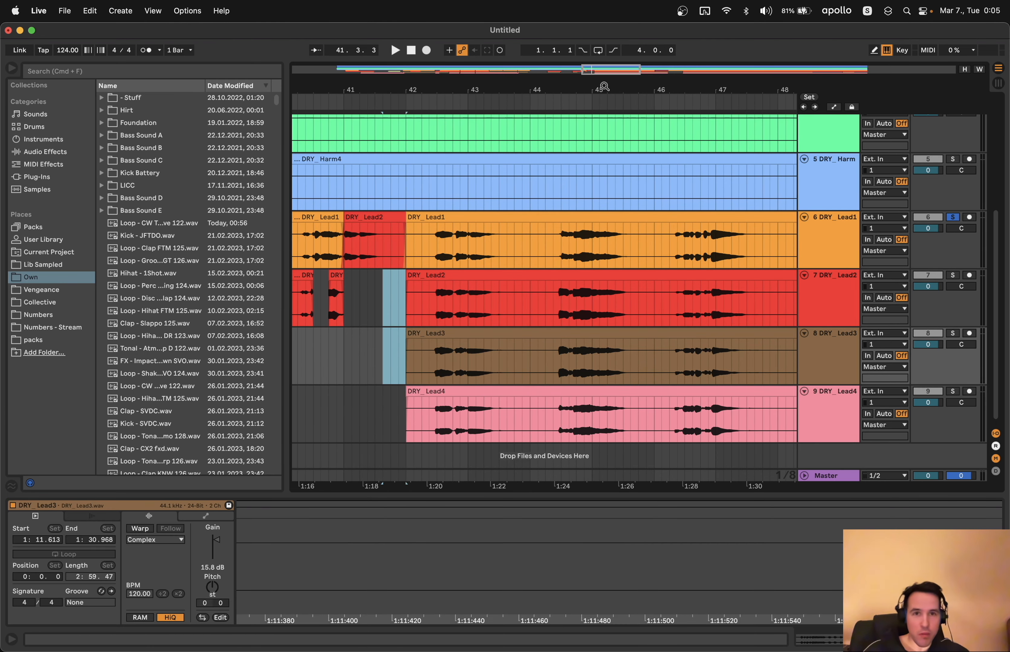
Delete the silent stretch from 41.4.1 to 42.2.1 across all four lead tracks
left_click_drag(599, 73, 599, 104)
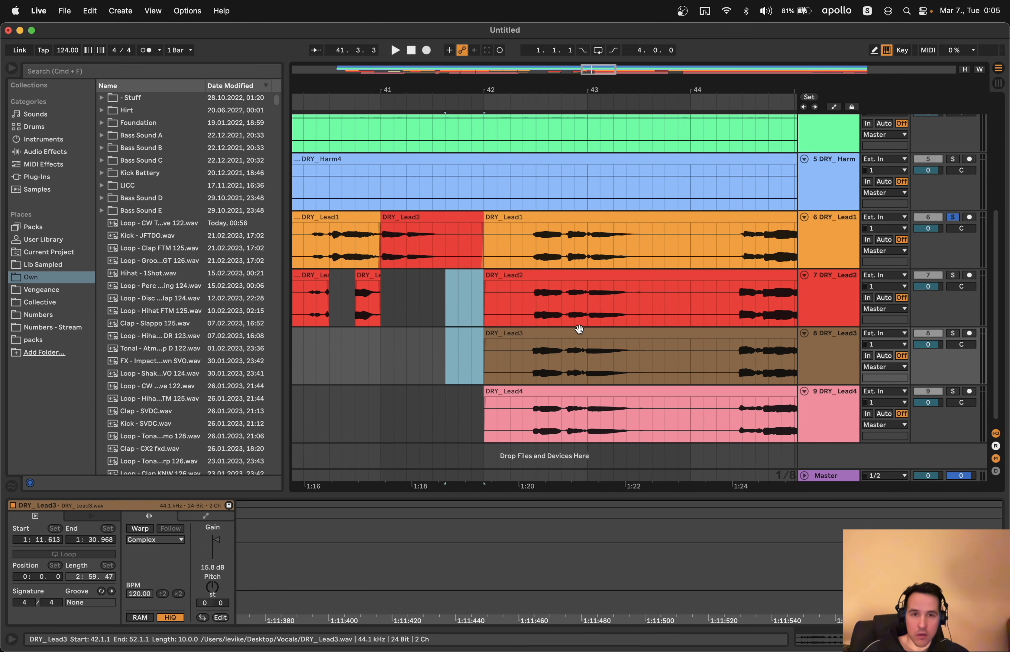
left_click_drag(511, 263, 455, 422)
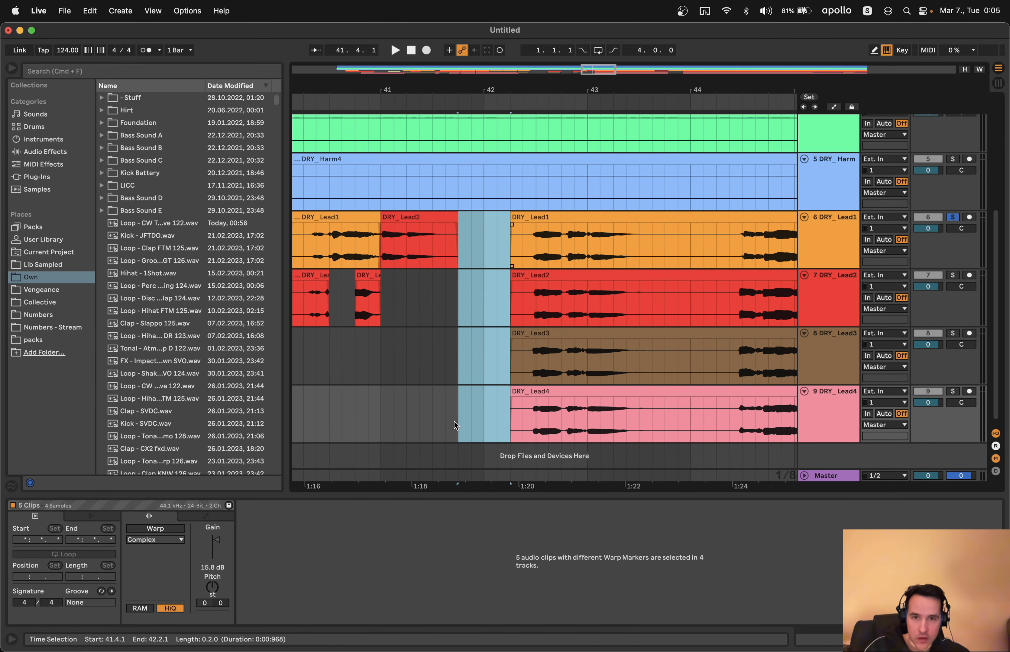
key("Delete")
scroll(536, 324, "right", 2)
scroll(536, 324, "right", 1)
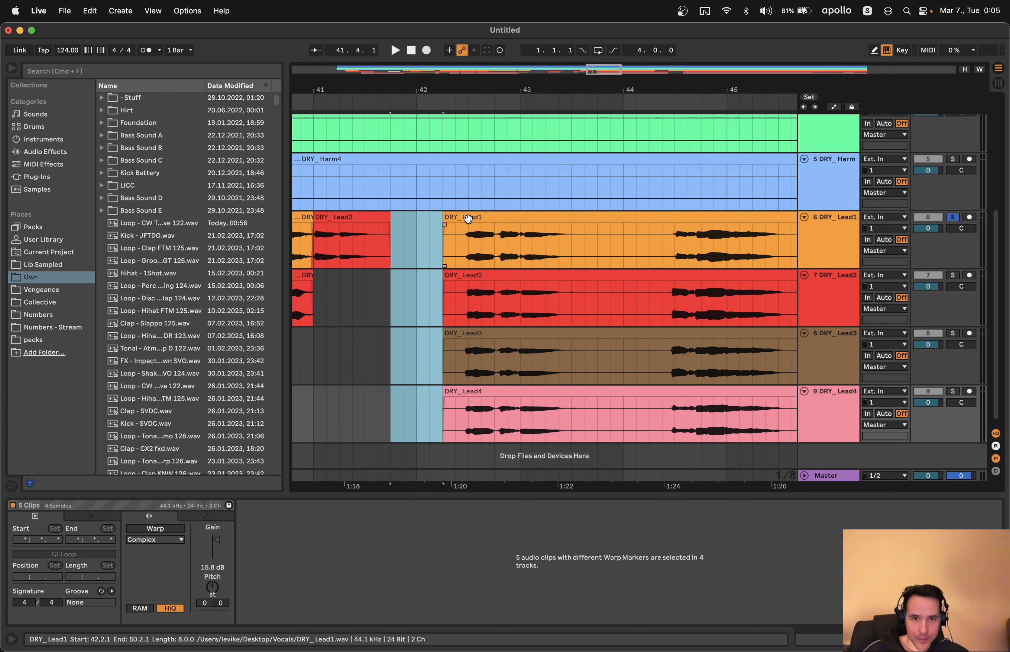
Trim the silent start between 42.2.1 and 42.2.3 off the clips on DRY_Lead1 through DRY_Lead4
left_click(445, 264)
scroll(422, 256, "left", 5)
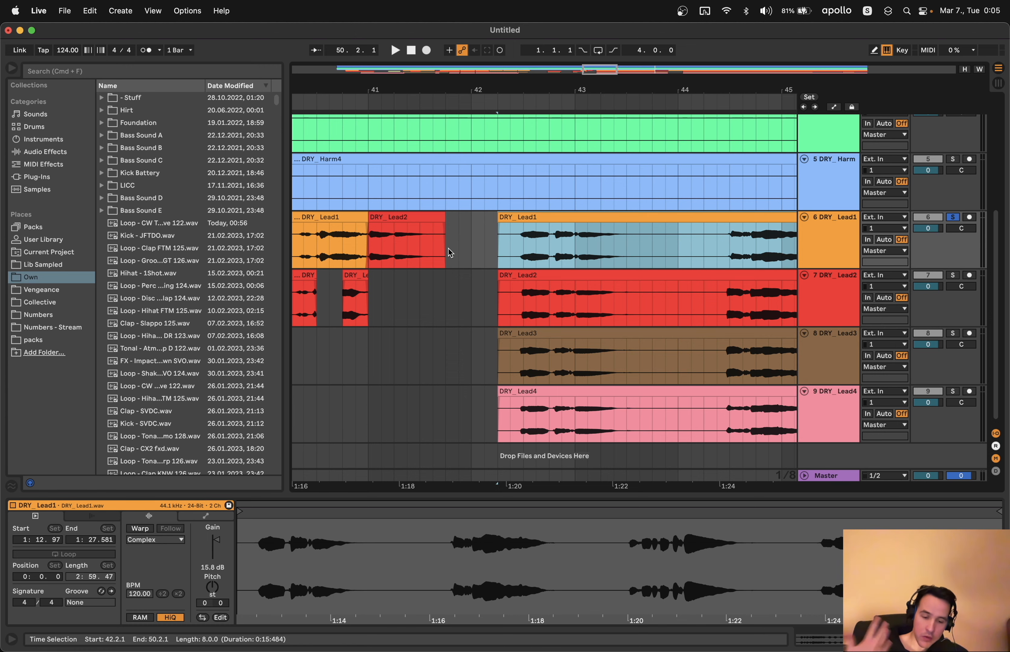
scroll(446, 247, "left", 5)
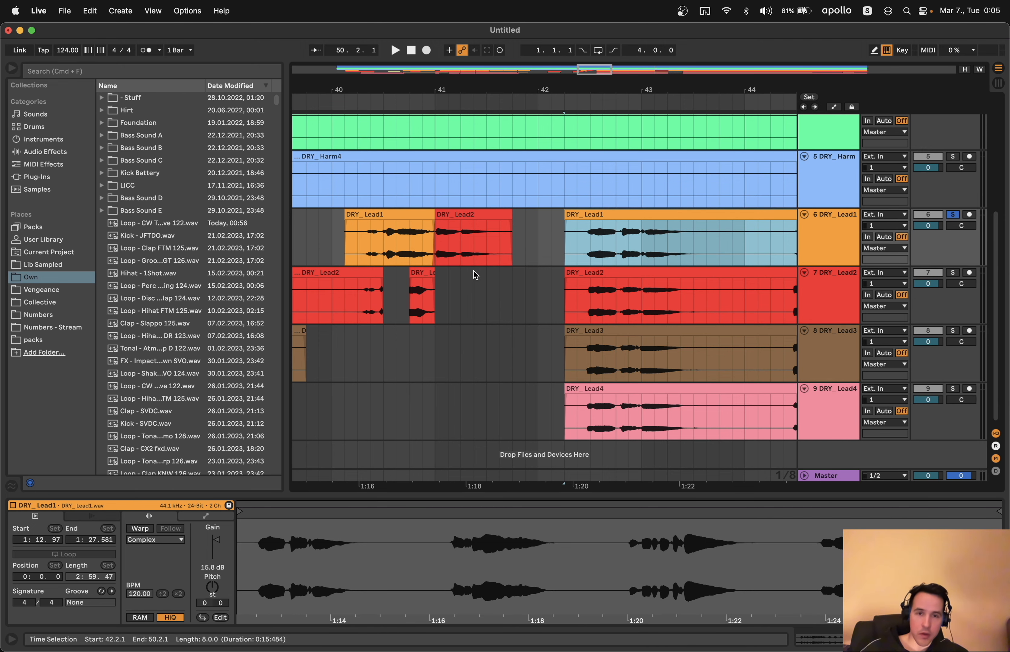
scroll(473, 270, "right", 8)
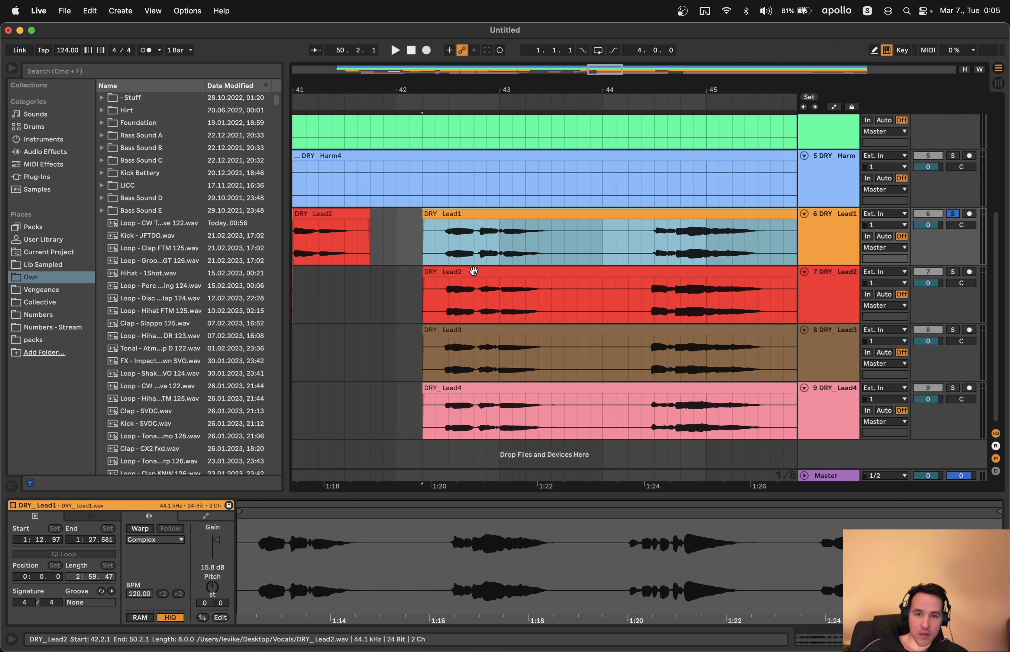
left_click_drag(421, 268, 438, 423)
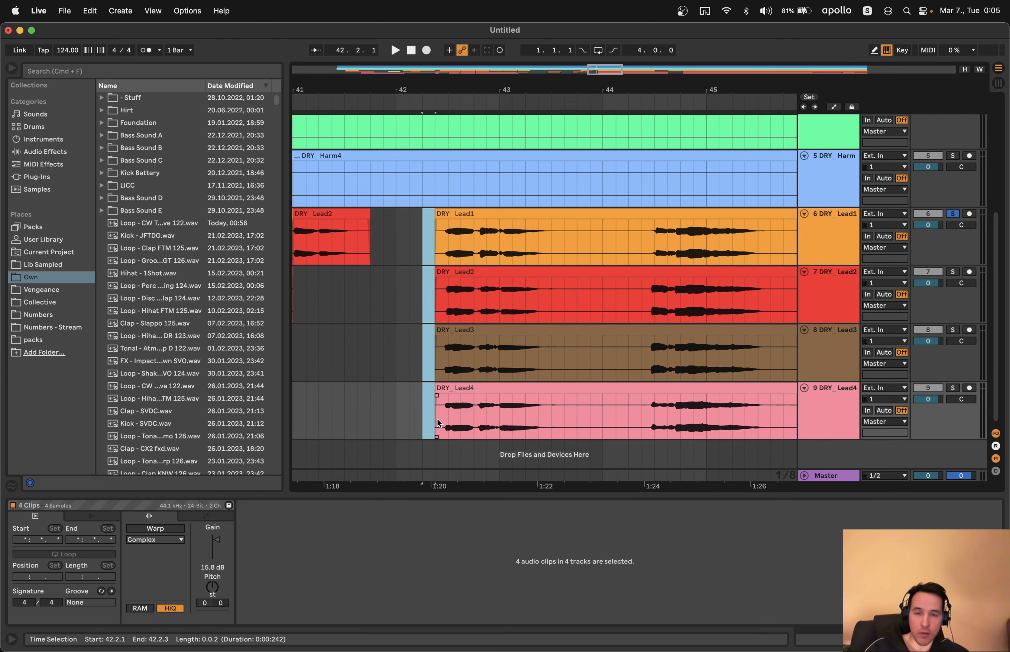
Solo DRY_Lead2 and play the phrase after 42.2.3, and delete the matching DRY_Lead1 phrase up to 43.4.3
left_click(430, 260)
left_click(952, 272)
key("space")
left_click_drag(350, 245, 533, 245)
key("Delete")
Audition the phrase from 44.2.3 with DRY_Lead3 soloed, and delete that DRY_Lead3 phrase between 44.1.3 and 46.1.1
scroll(533, 246, "right", 8)
left_click(423, 245)
left_click(954, 333)
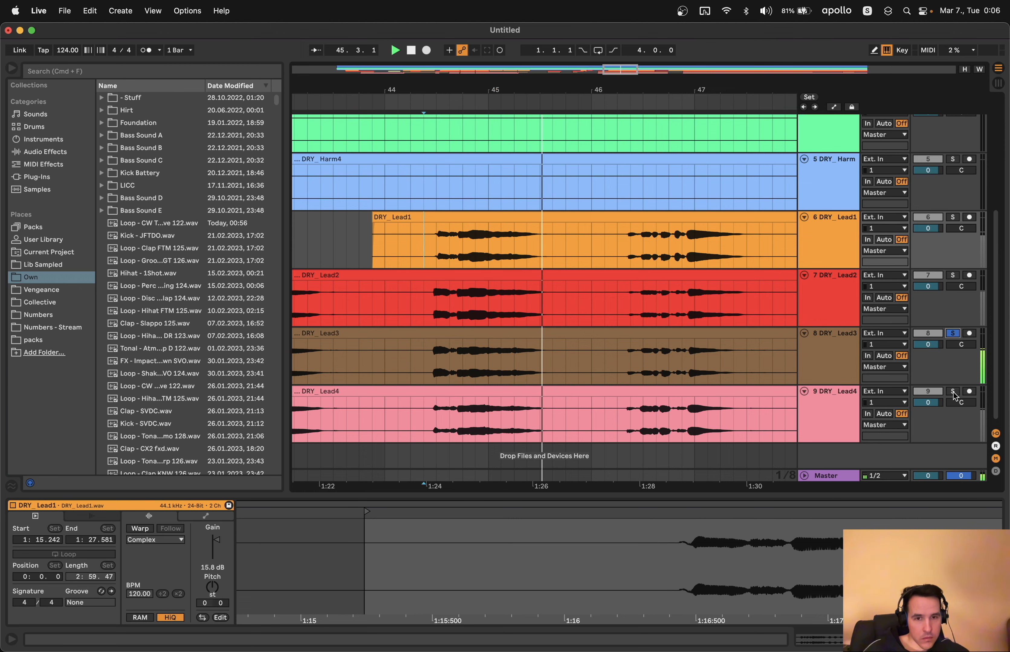
Compare DRY_Lead4 with DRY_Lead2 from 44.2.1 by soloing each, and delete the DRY_Lead4 phrase between 44.2.1 and 46.1.1
left_click(406, 425)
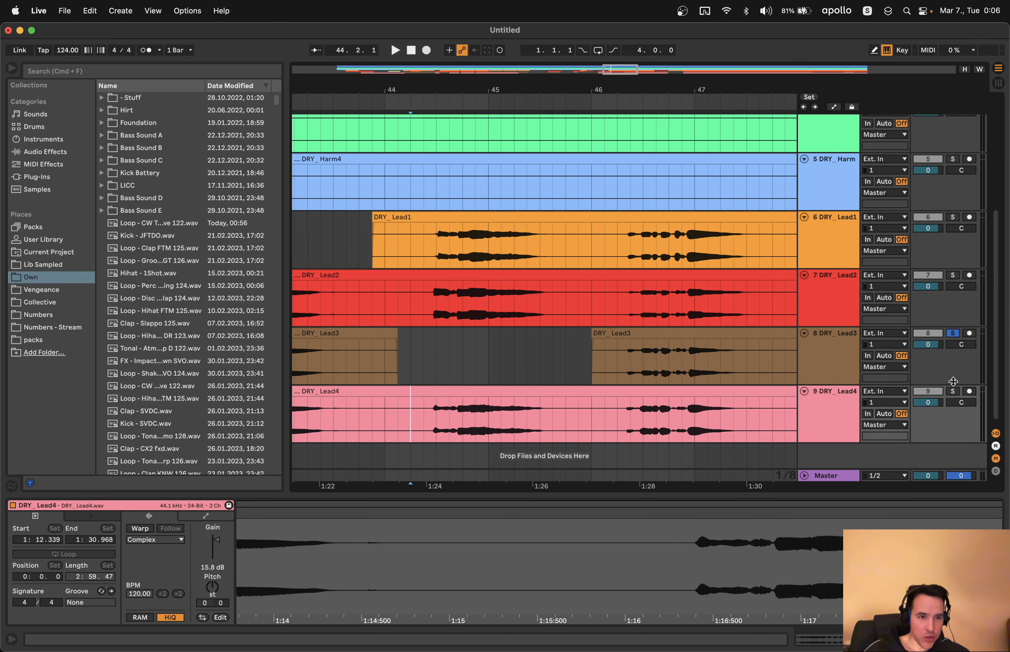
left_click(952, 391)
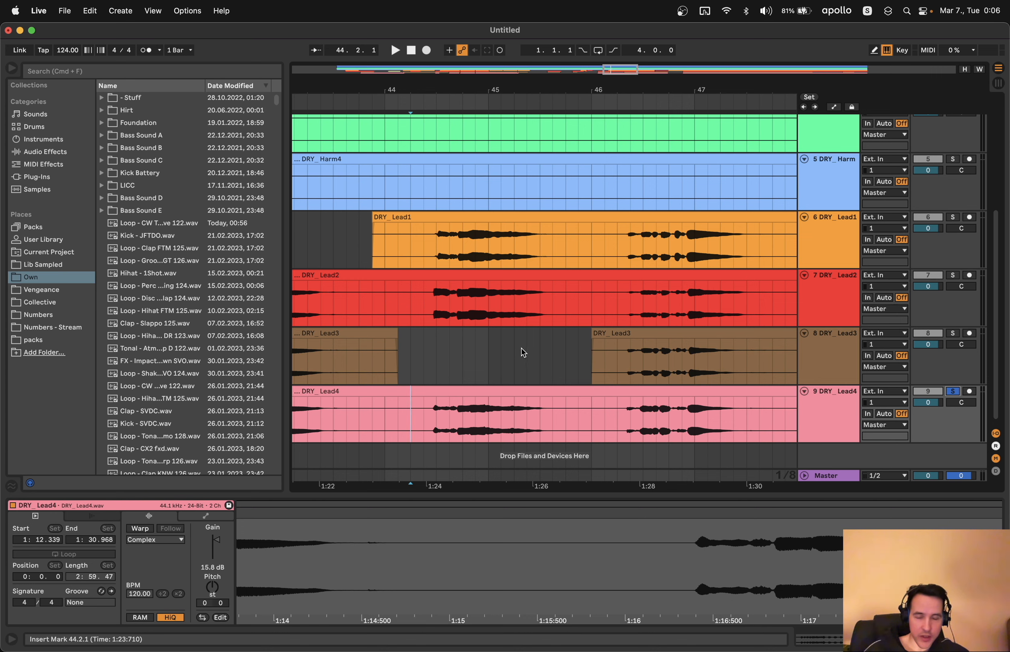
key("space")
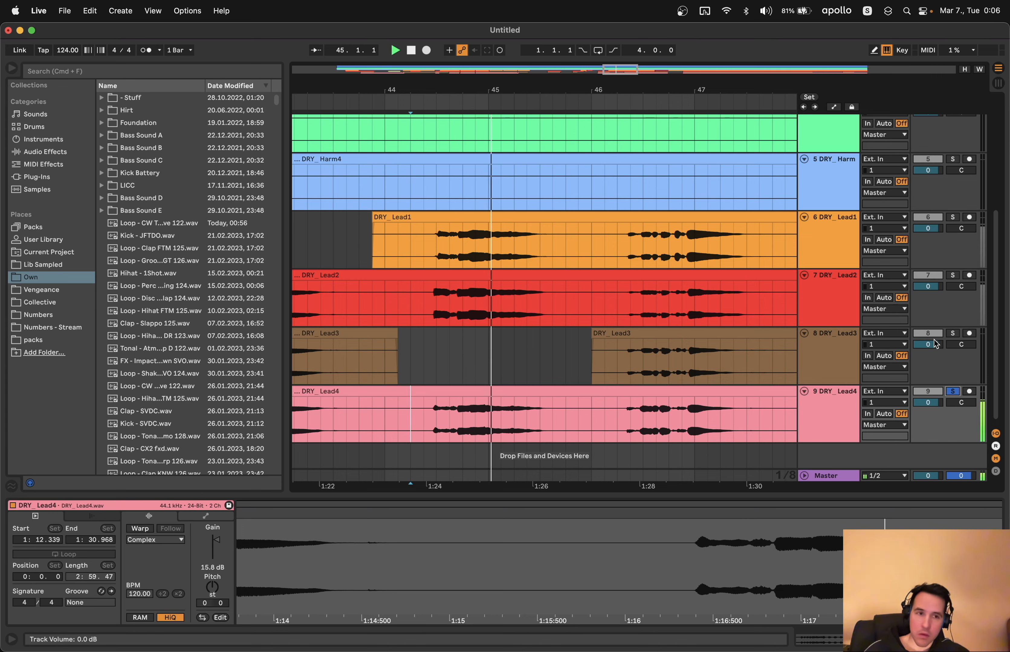
left_click(952, 276)
key("space")
left_click_drag(410, 423, 593, 423)
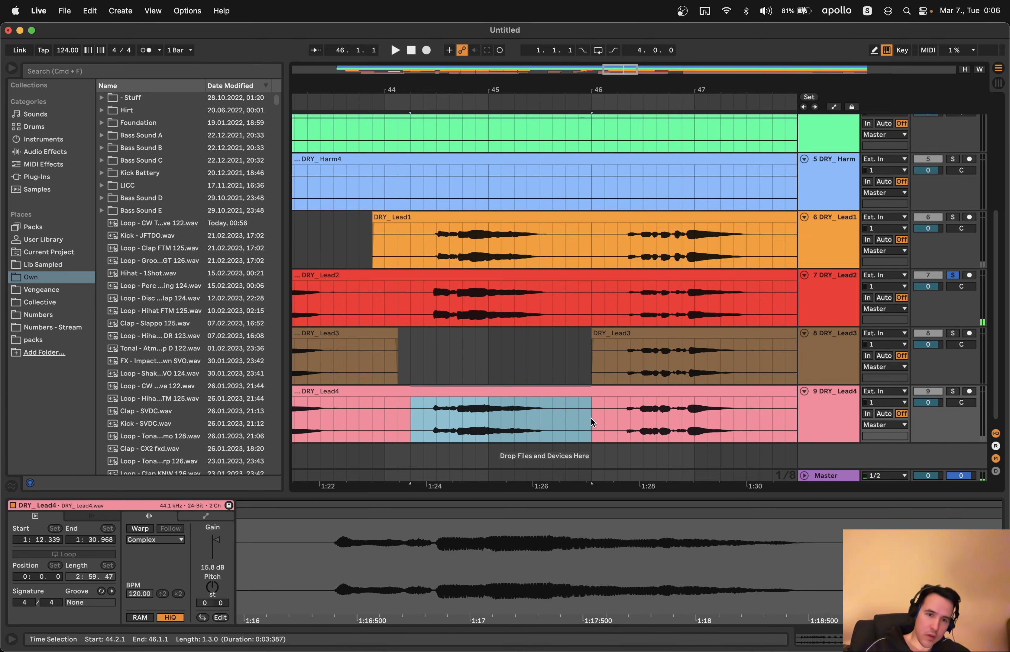
key("Delete")
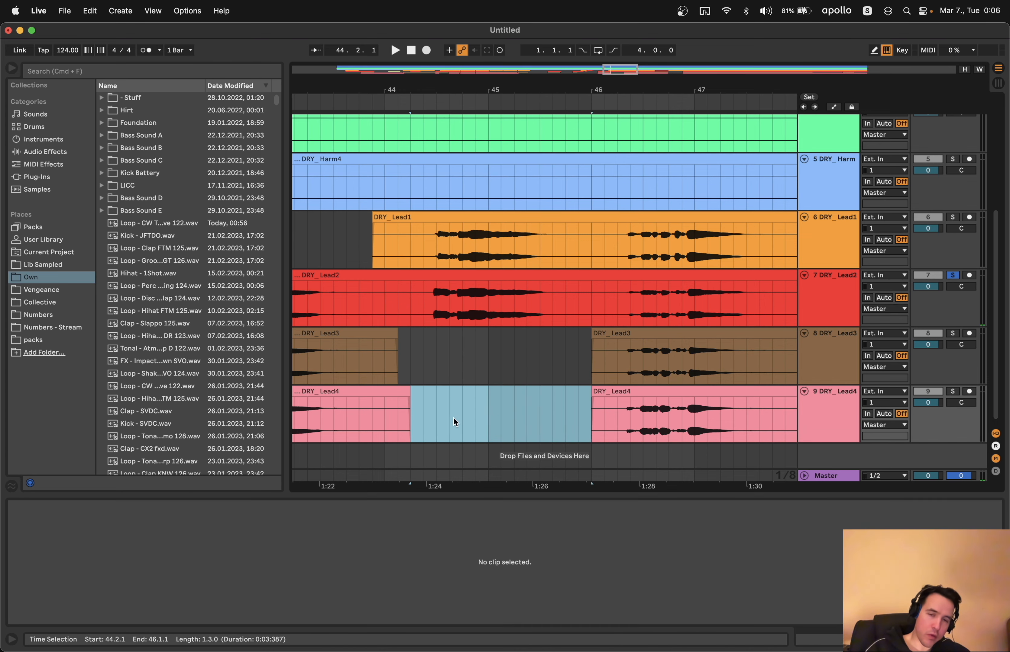
left_click(411, 354)
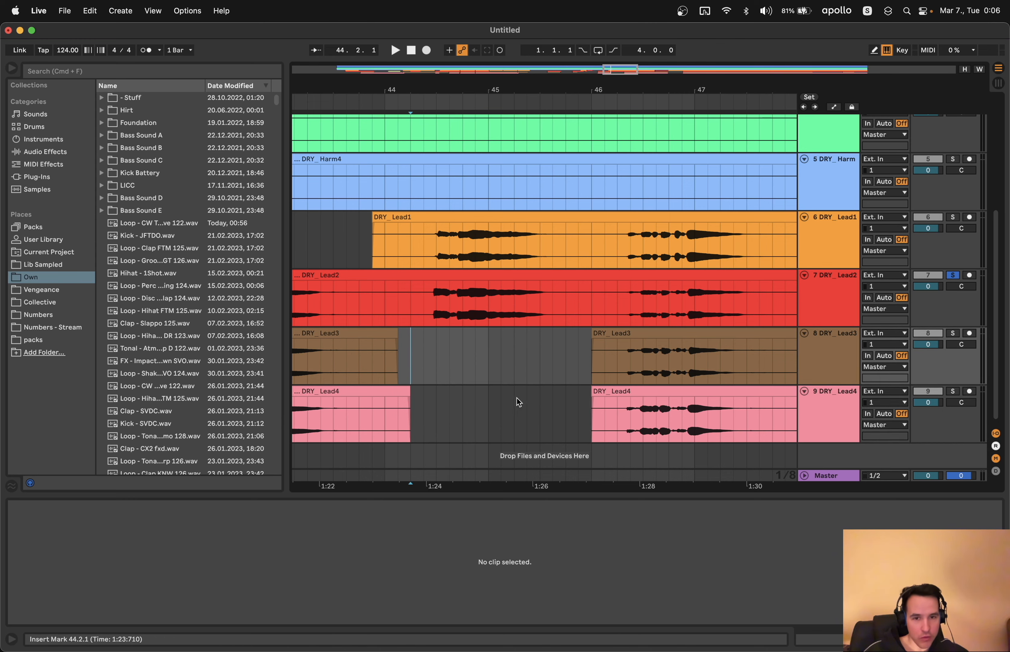
left_click(426, 306)
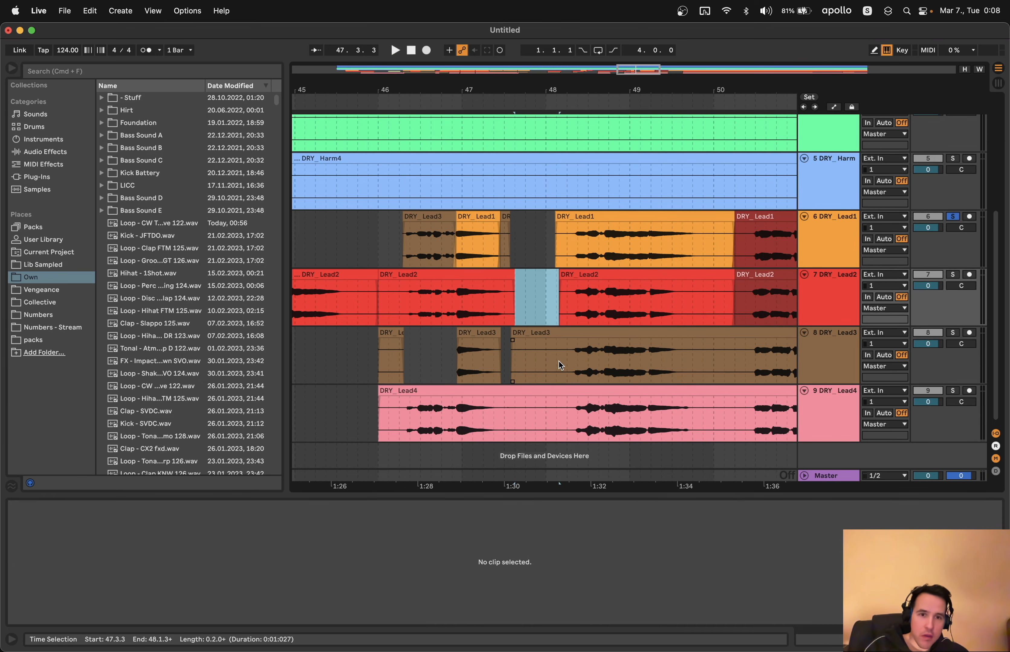
Delete the silence between about 47.3.1 and 48.1.4 on DRY_Lead3 and DRY_Lead4, and select the DRY_Lead4 clip before the gap
left_click_drag(558, 361, 511, 366)
key("Delete")
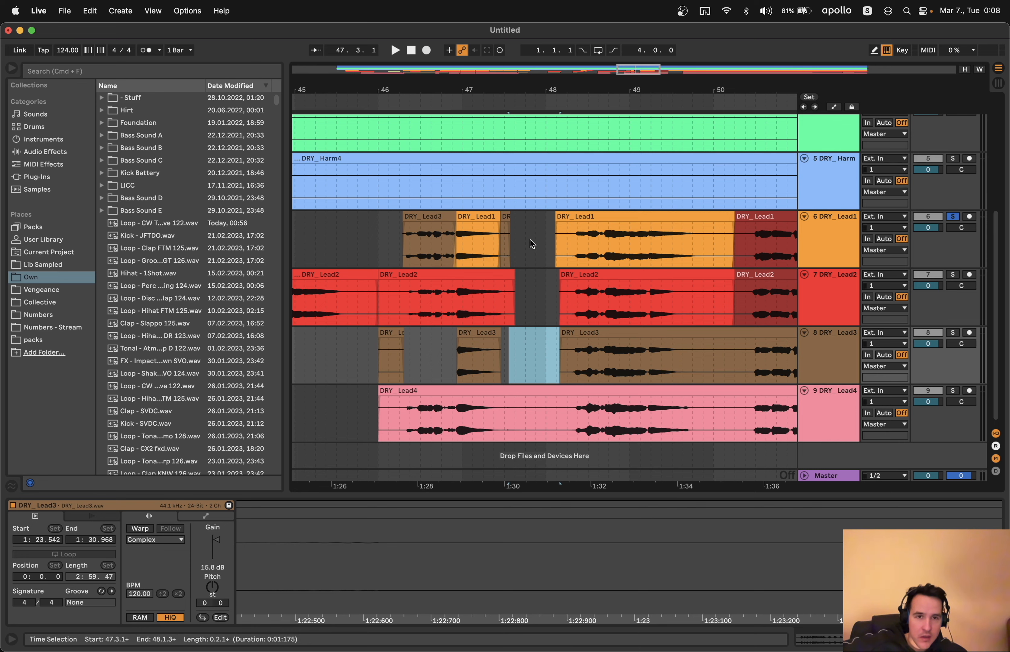
scroll(492, 329, "right", 3)
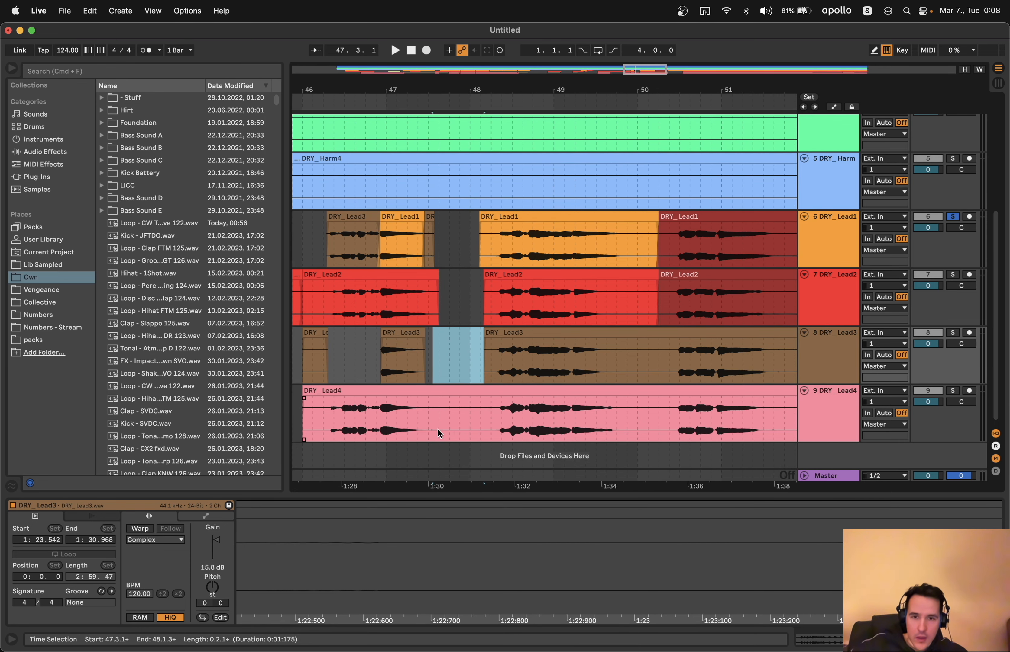
left_click_drag(438, 430, 487, 428)
key("Delete")
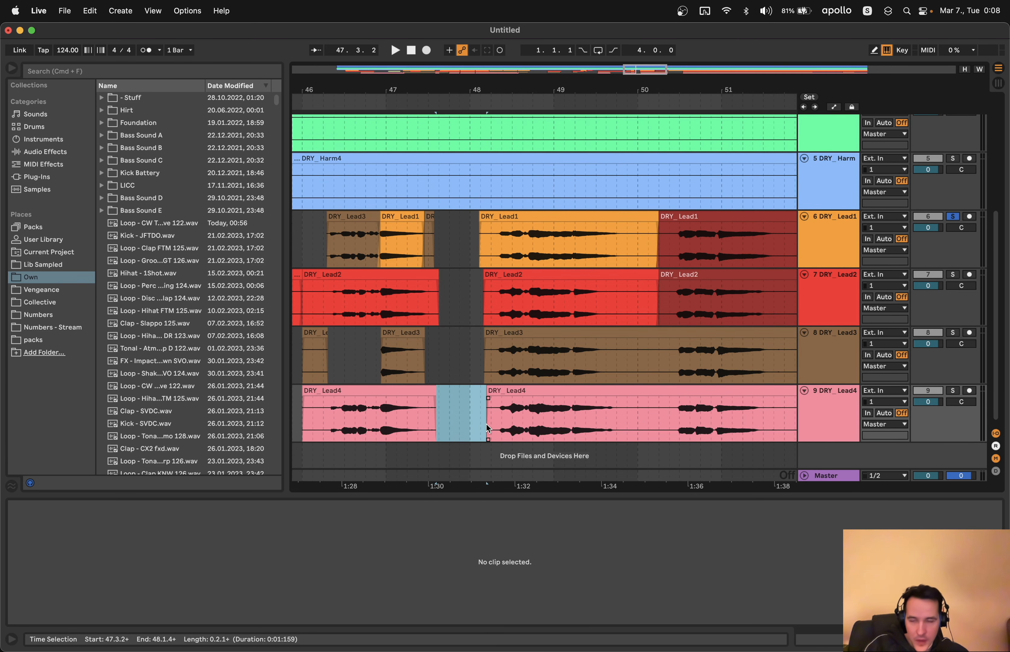
scroll(487, 429, "left", 3)
left_click(470, 391)
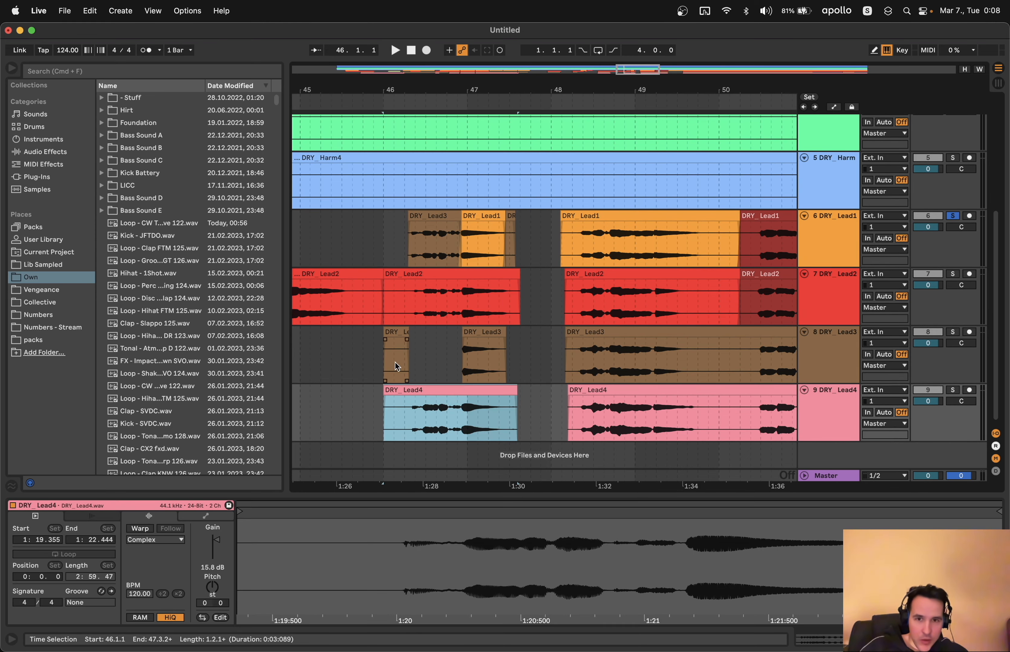
Delete the leftover silent piece of DRY_Lead3 just after 46.1.1, and select the DRY_Lead4 clip below it
left_click_drag(429, 356, 356, 351)
key("Delete")
left_click(428, 390)
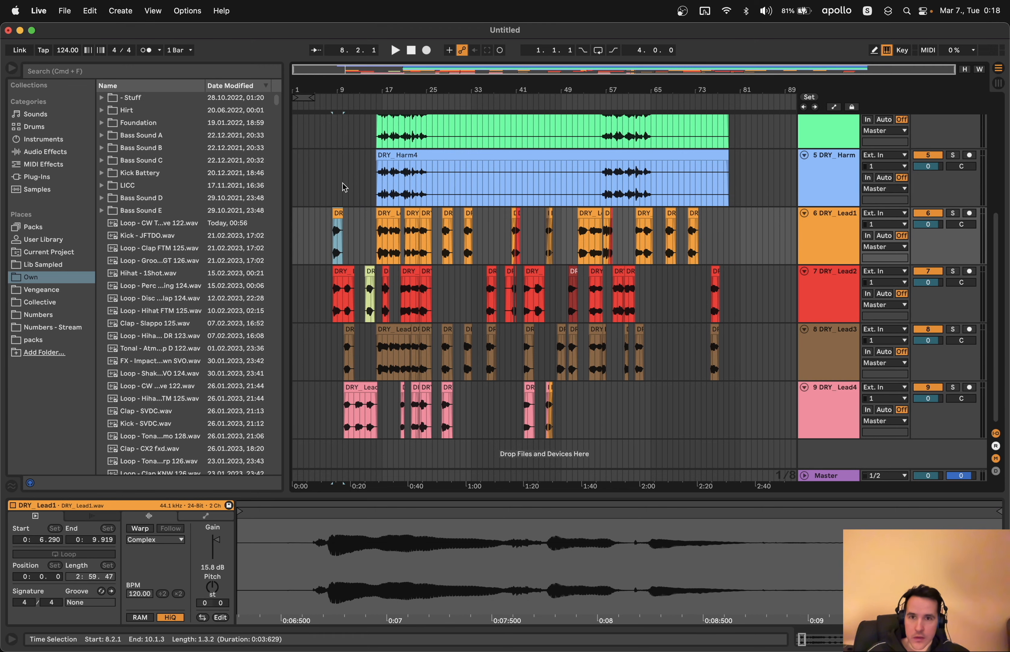
Insert a new audio track between the DRY_Harm4 and DRY_Lead1 tracks
left_click(343, 187)
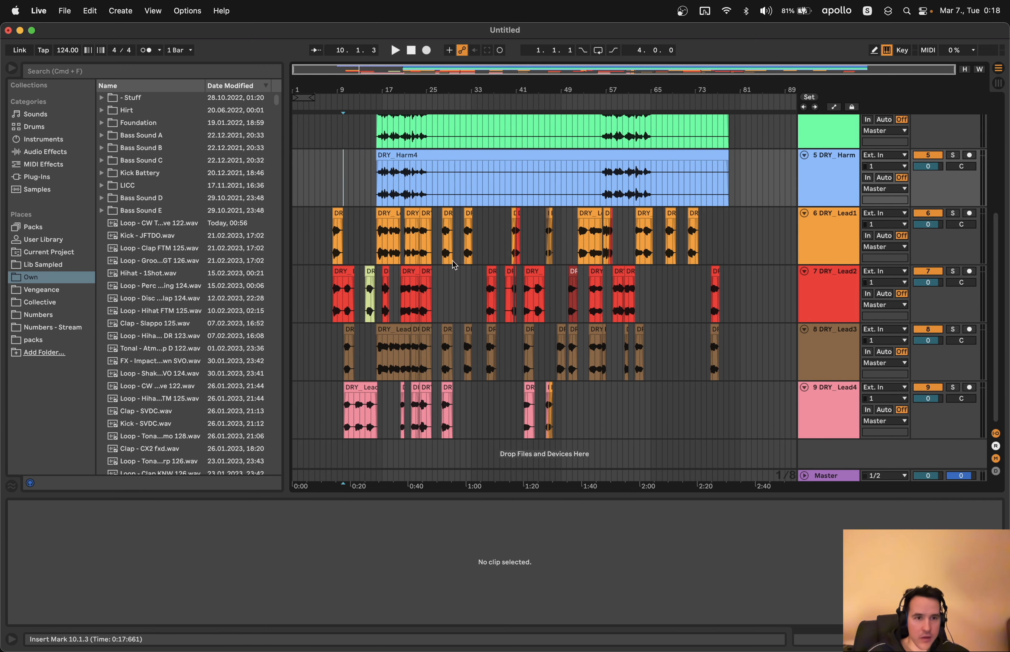
key("super+t")
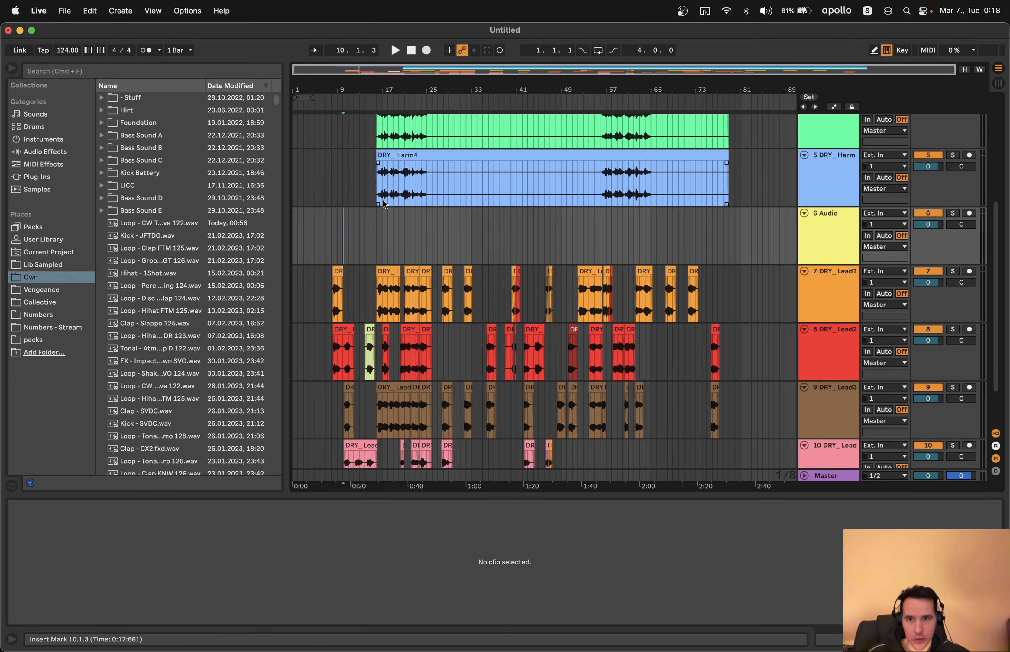
Play the opening lead phrase from 8.2.1, and solo DRY_Lead2 to compare the takes of the following phrase
left_click_drag(314, 72, 357, 101)
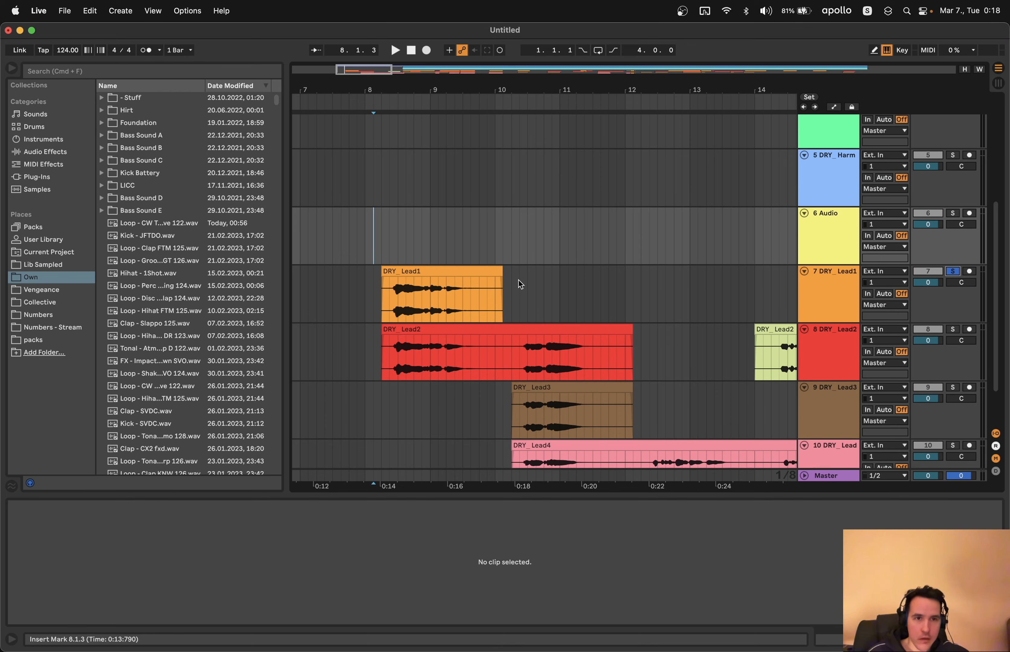
scroll(518, 280, "down", 2)
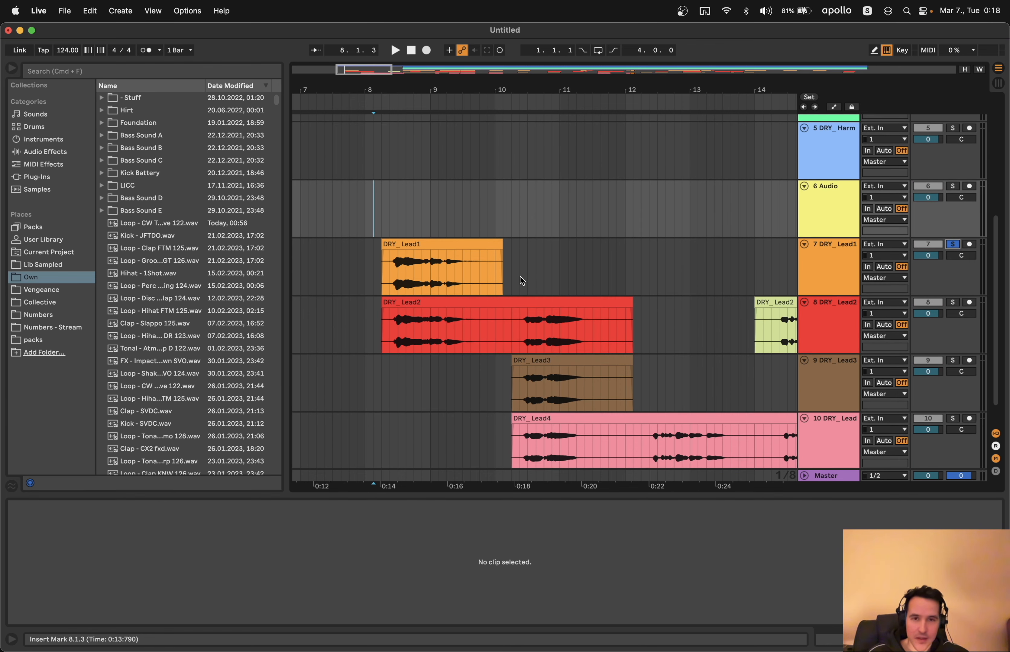
scroll(519, 277, "down", 2)
left_click(380, 239)
key("space")
left_click(950, 271)
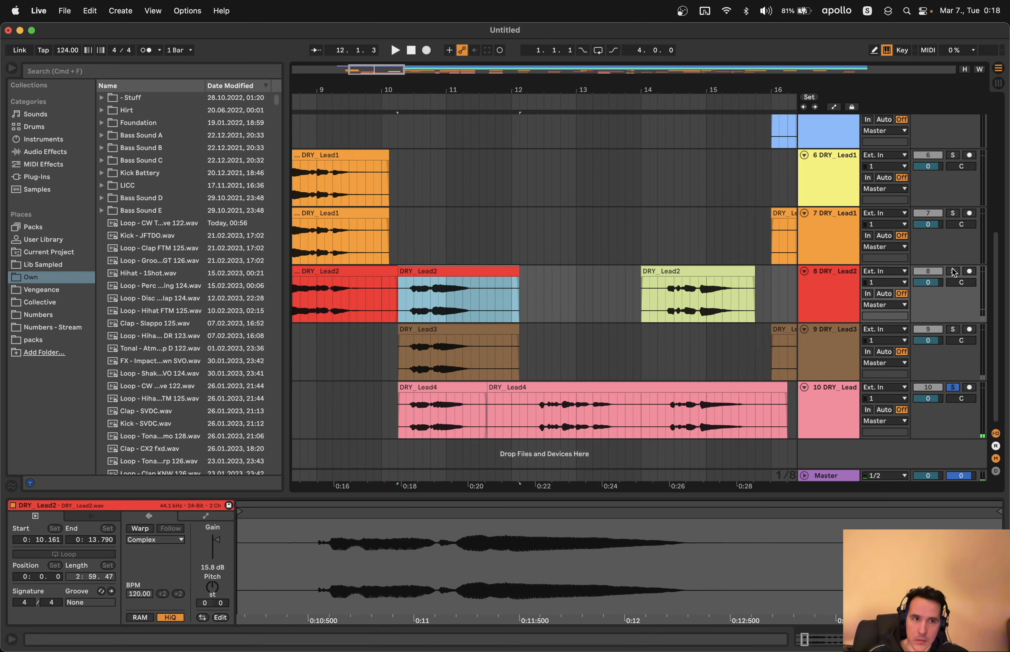
Compare the DRY_Lead4 and DRY_Lead2 takes of the phrase starting at 14.1.1
scroll(479, 420, "right", 3)
left_click(480, 419)
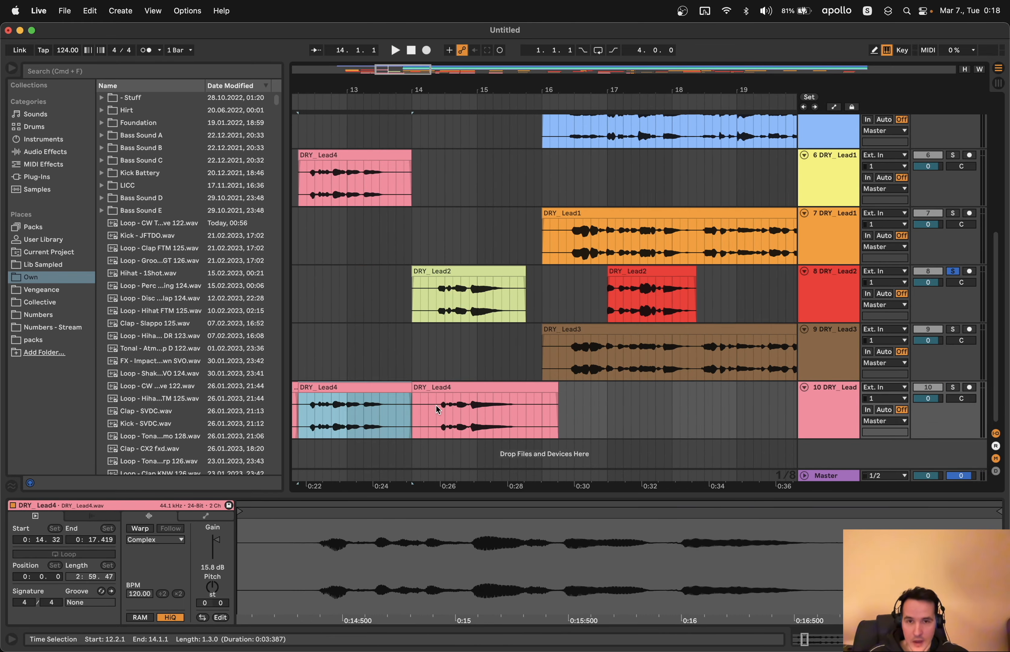
left_click(450, 297)
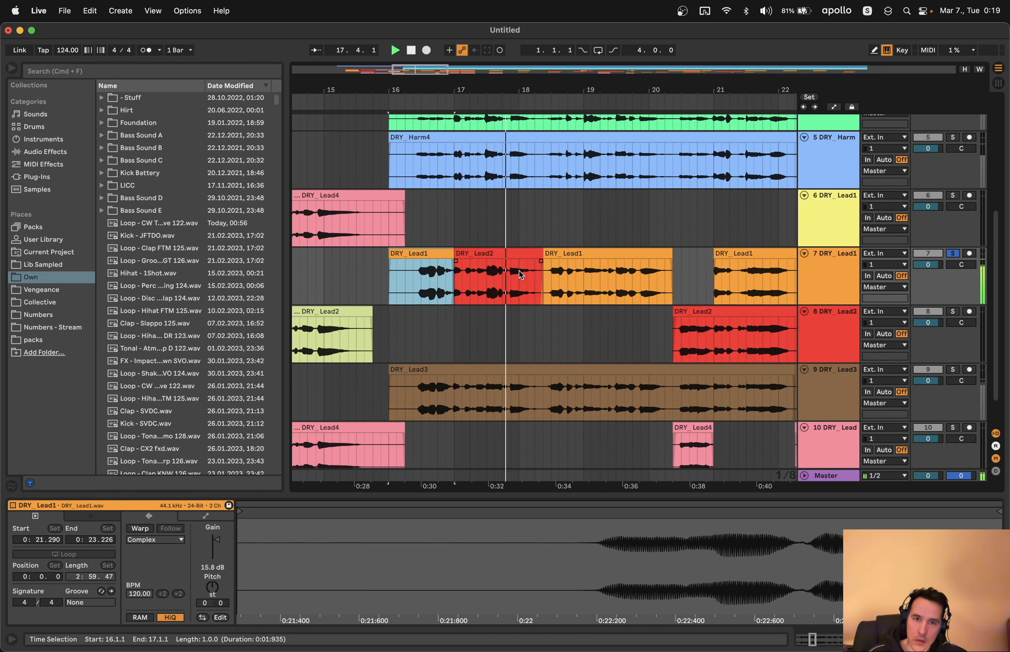